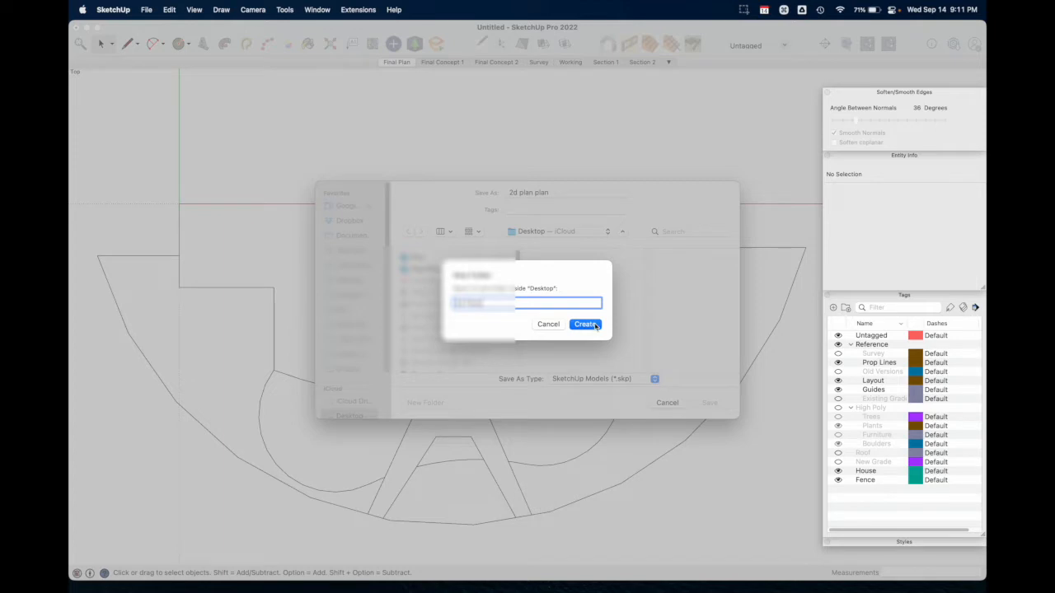
Save the model as "2d plan plan" in a new "2d Plans" folder on the Desktop, then close the model and quit SketchUp
click(586, 325)
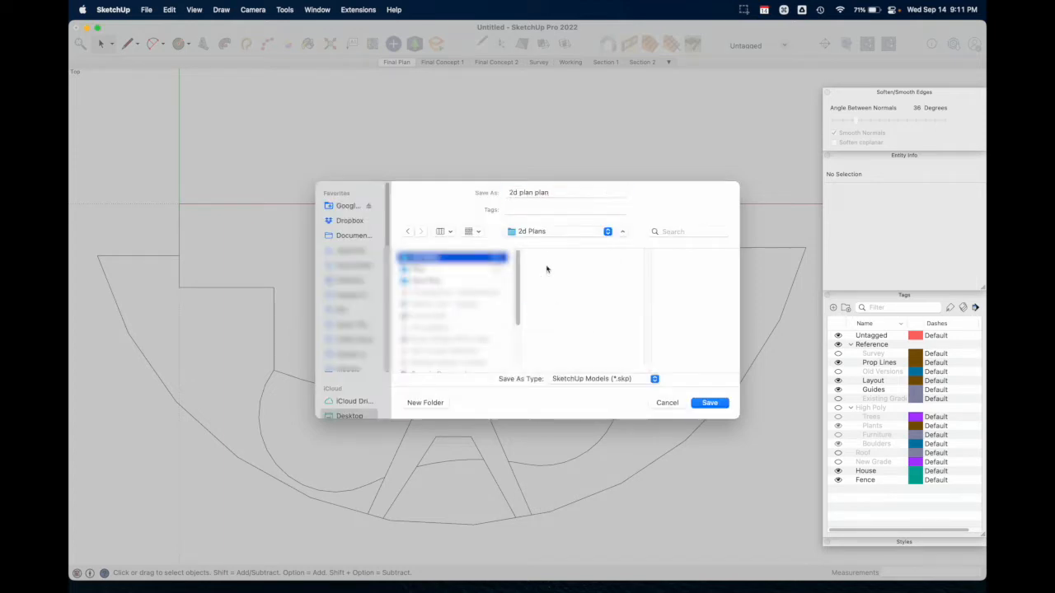
click(719, 403)
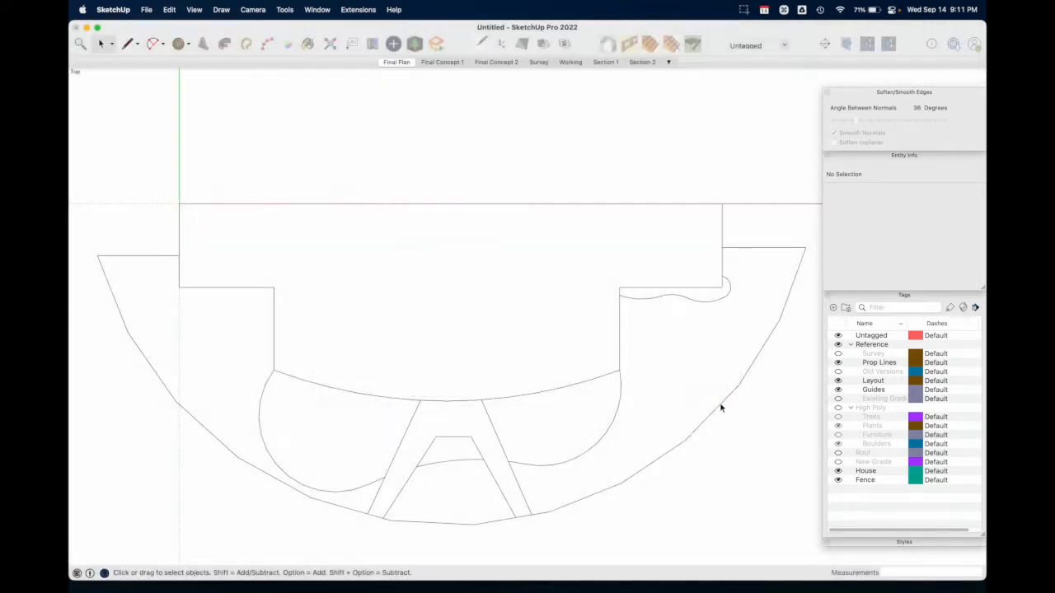
click(76, 27)
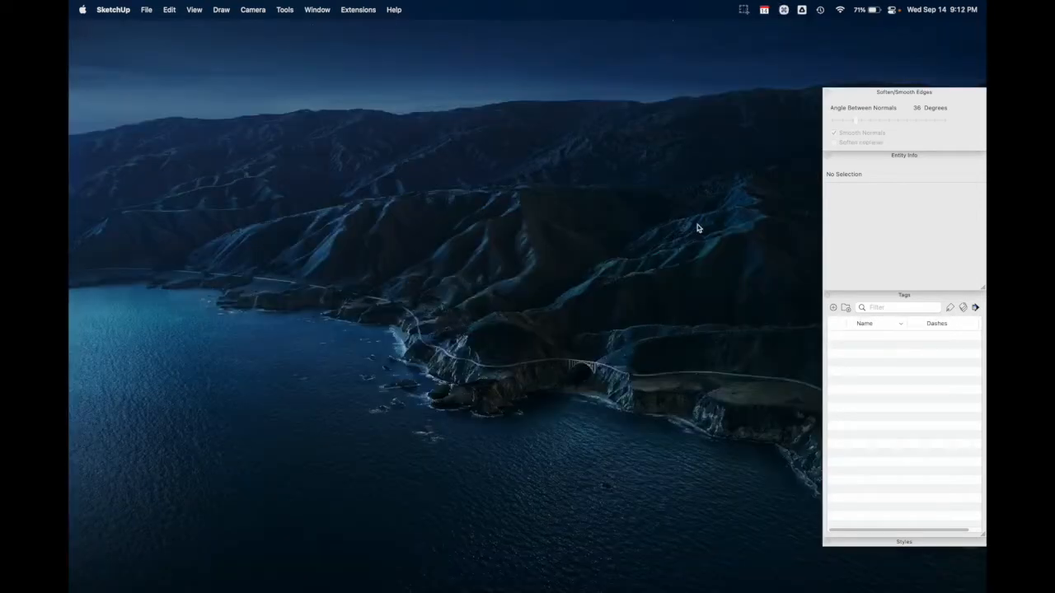
key(super+q)
Move the 2d Plans folder to an open area of the desktop and check its contents for the saved model
drag(986, 330, 390, 225)
double_click(390, 214)
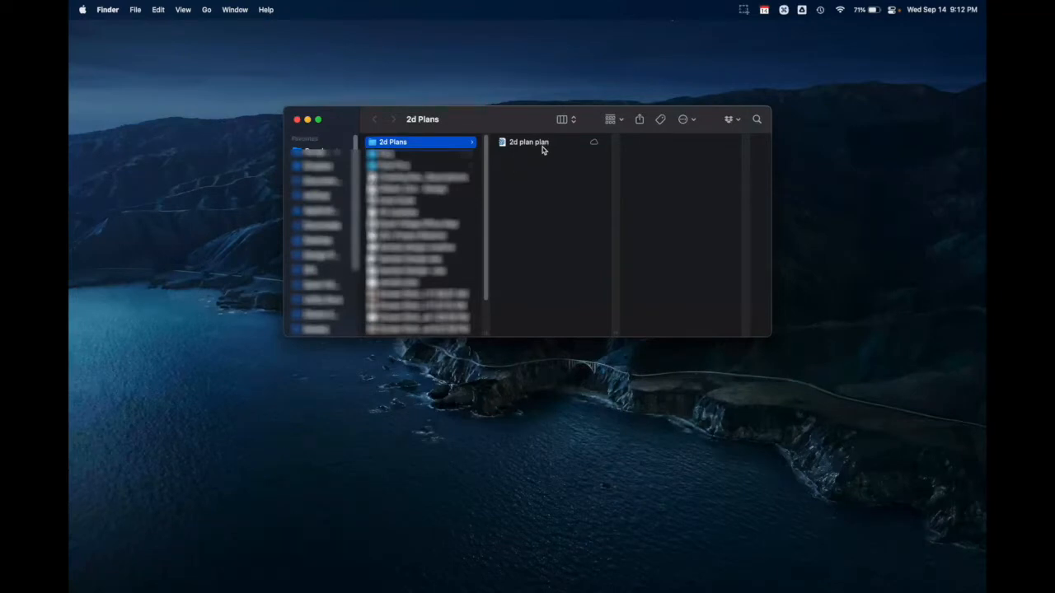
click(296, 120)
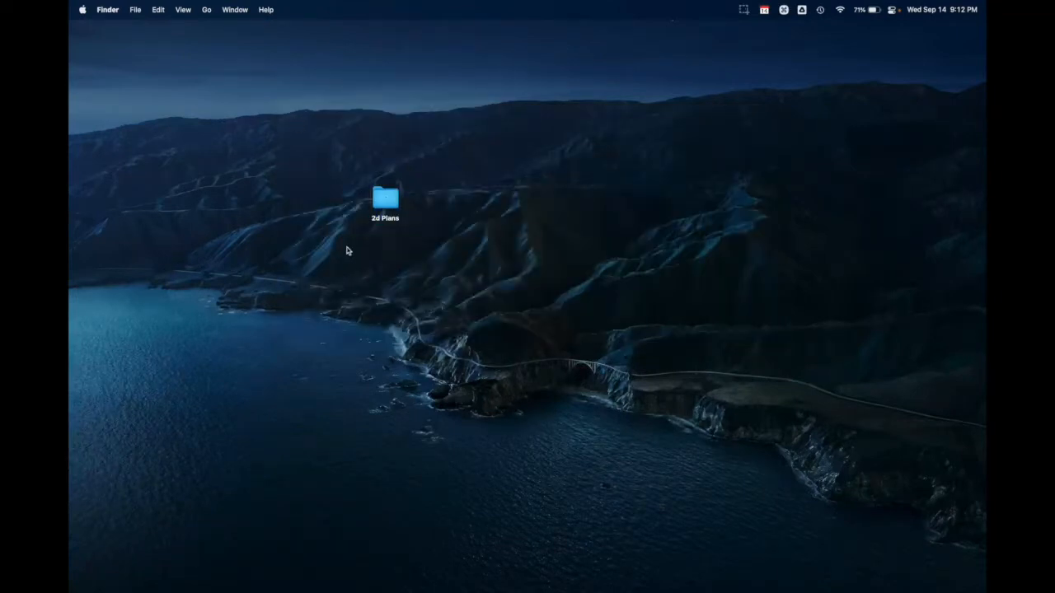
drag(376, 210, 325, 159)
click(404, 237)
Switch to LayOut and create a new document from the QVL 18x24 template
mouse_move(412, 589)
click(382, 569)
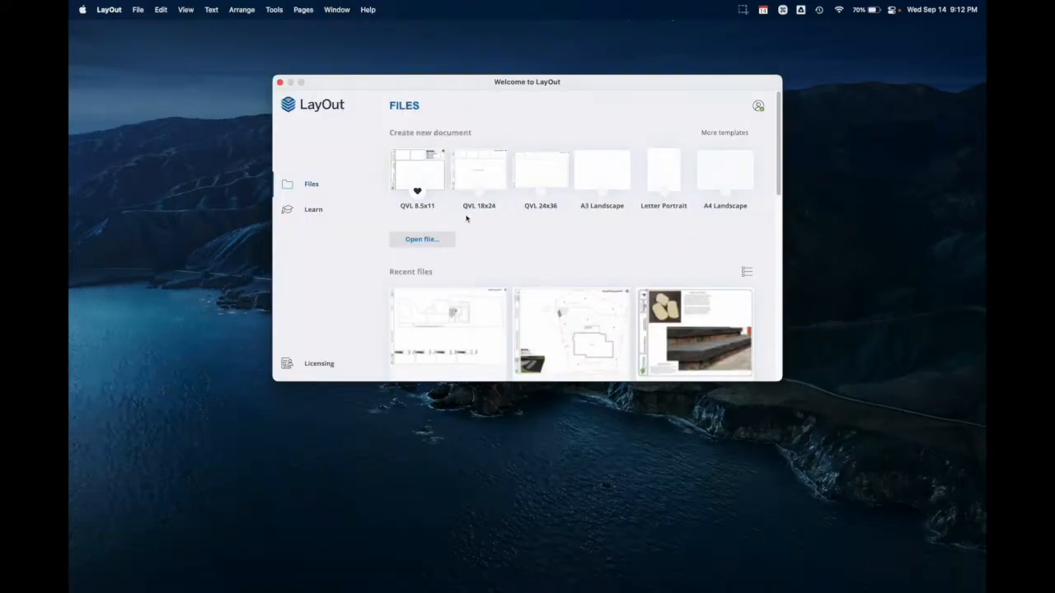
double_click(497, 177)
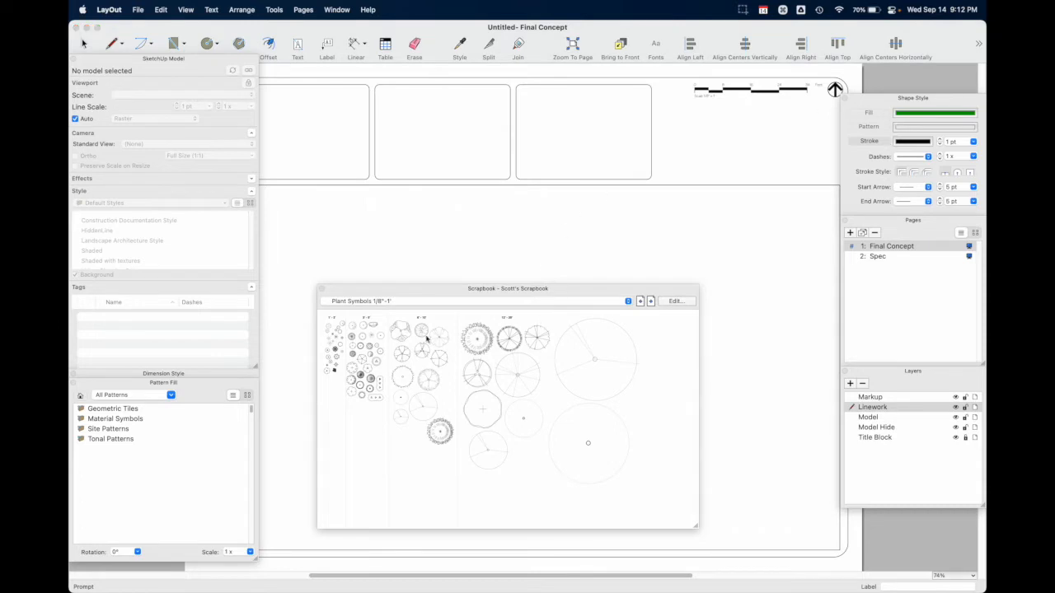
Collapse the Pattern Fill and SketchUp Model panels and shift their stack slightly lower, clear of the toolbar
click(175, 383)
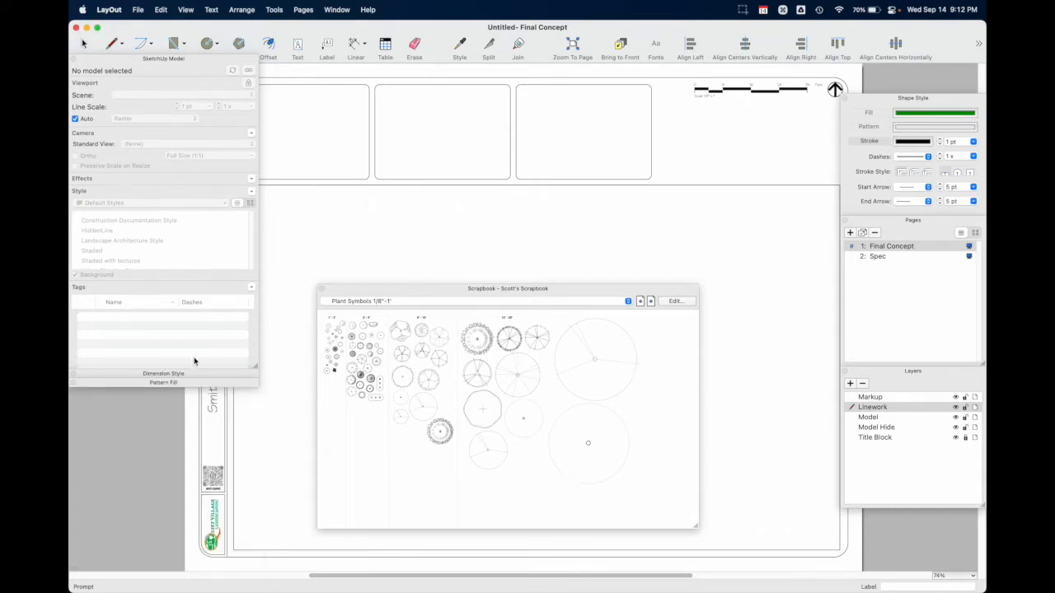
drag(187, 58, 189, 88)
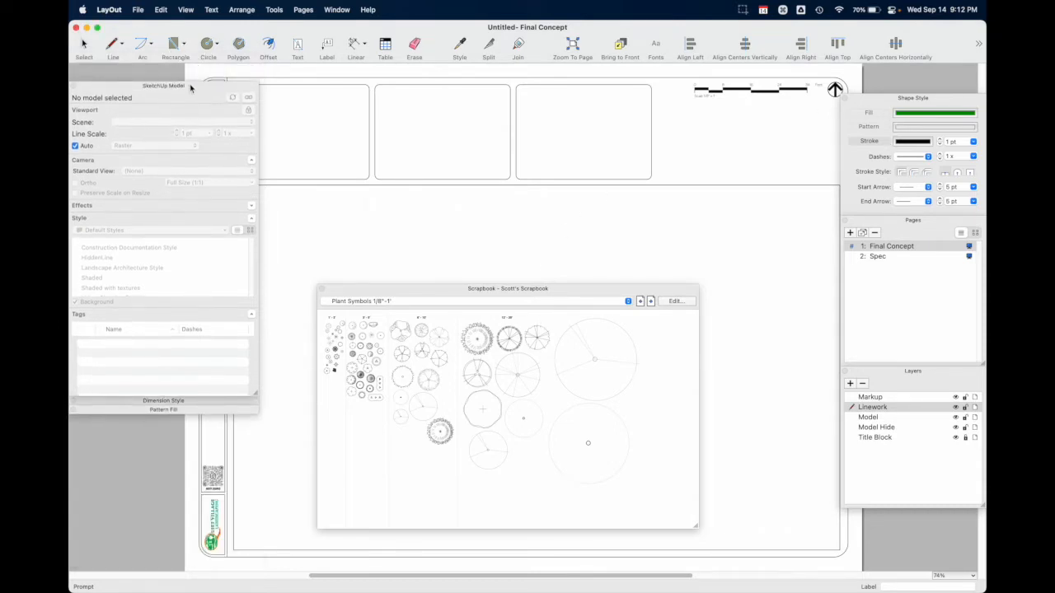
click(189, 88)
Shrink the Scrapbook window, park it beside the page's title block and collapse it
mouse_move(432, 289)
mouse_down()
mouse_move(487, 155)
mouse_move(558, 157)
mouse_move(401, 168)
mouse_move(351, 118)
mouse_move(314, 101)
mouse_move(303, 72)
mouse_move(295, 81)
mouse_up()
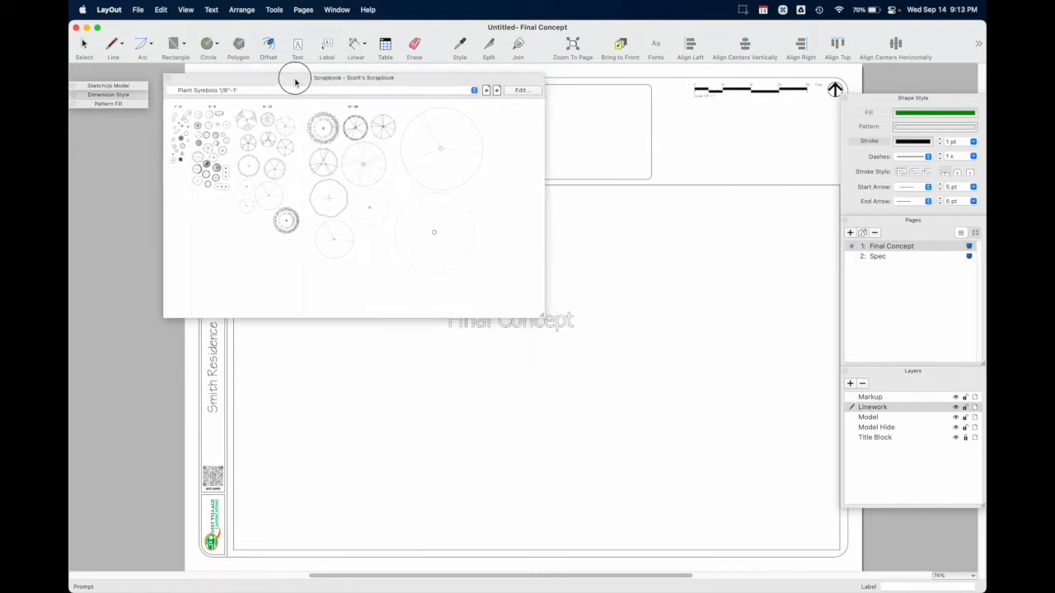
mouse_move(296, 81)
mouse_down()
mouse_move(944, 172)
mouse_move(975, 206)
mouse_move(962, 241)
mouse_move(367, 143)
mouse_move(305, 81)
mouse_up()
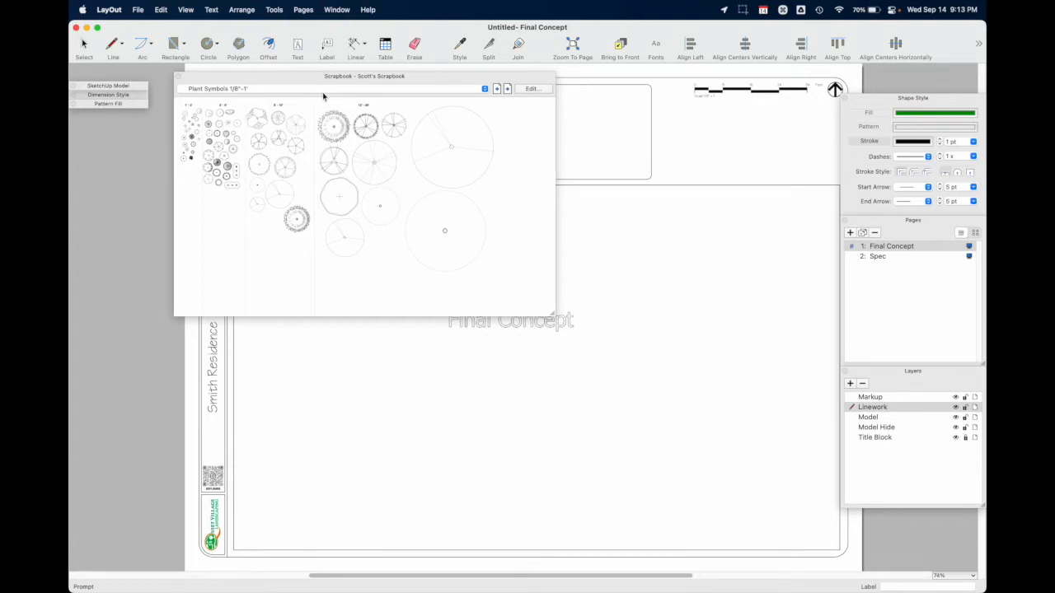
click(554, 317)
drag(554, 318, 407, 267)
drag(367, 77, 455, 207)
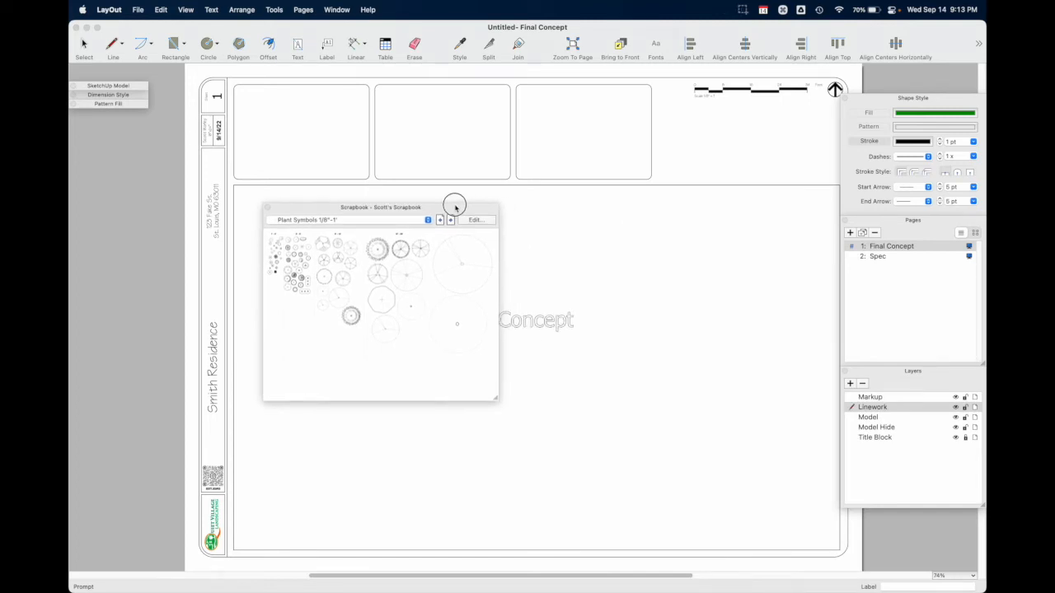
drag(455, 208, 354, 74)
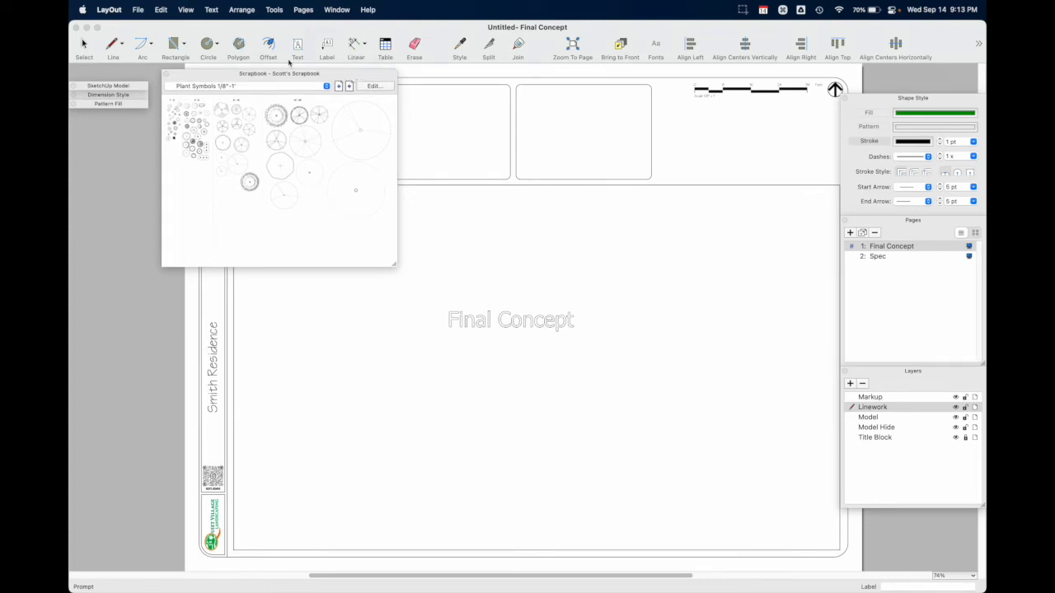
drag(397, 269, 802, 500)
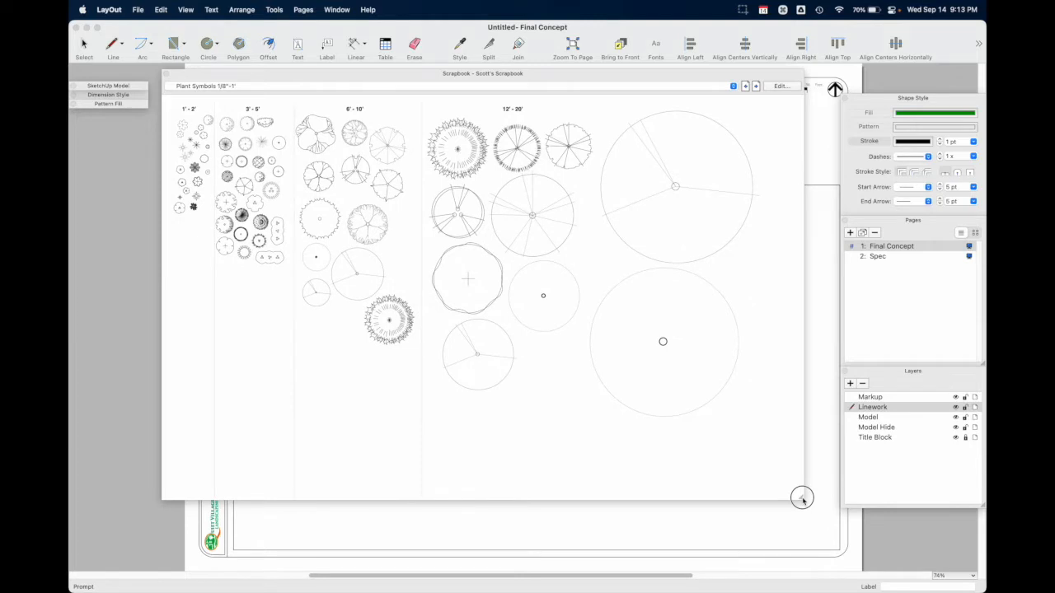
drag(800, 494, 321, 154)
drag(287, 78, 227, 211)
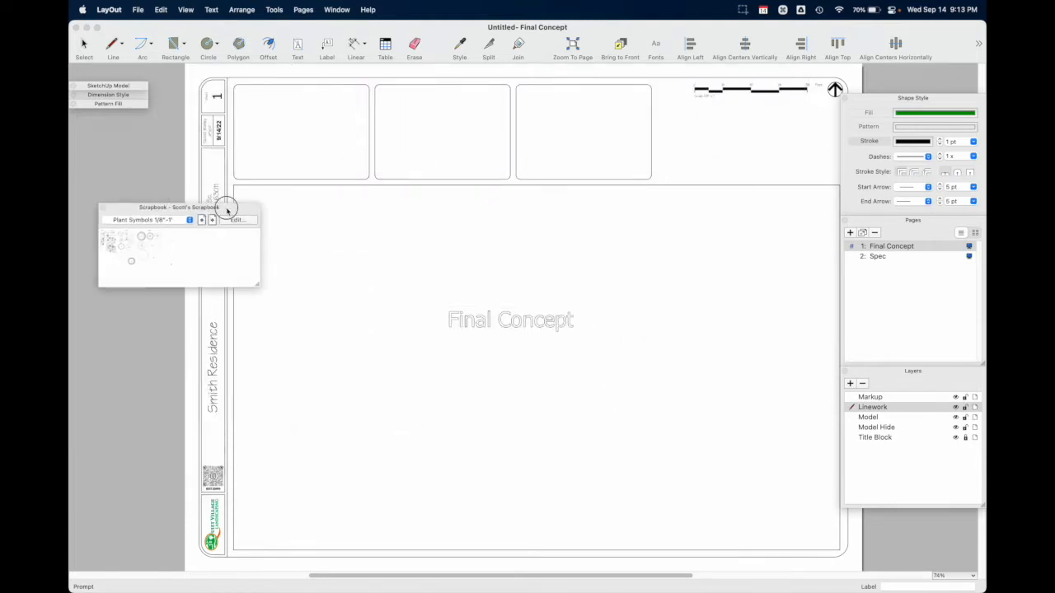
click(227, 208)
Inspect the template's viewports, north arrow and scale bar, moving the Shape Style panel stack clear of the arrow
click(495, 290)
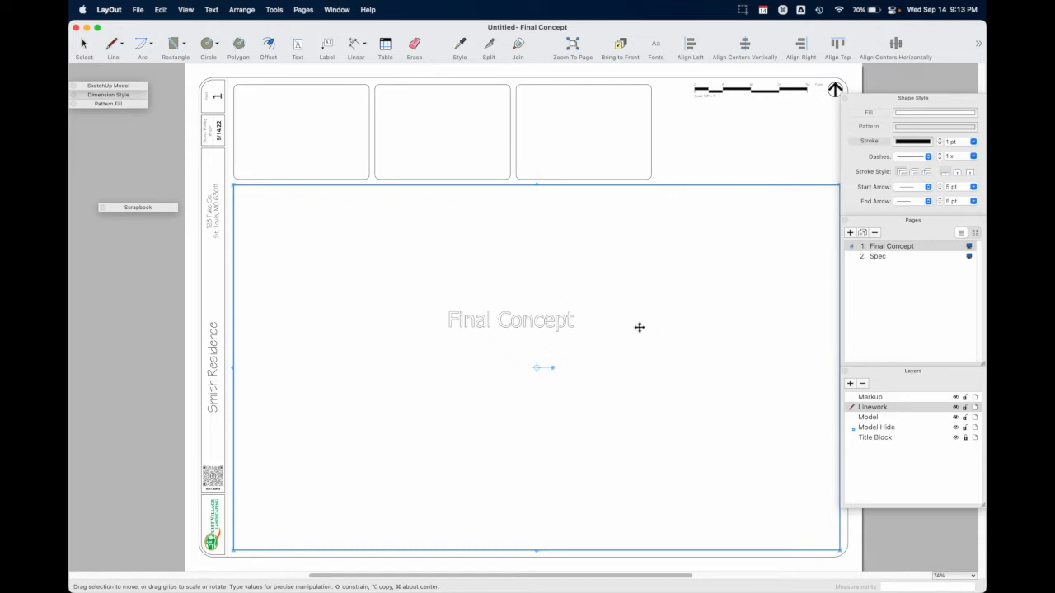
click(494, 115)
click(570, 127)
click(359, 138)
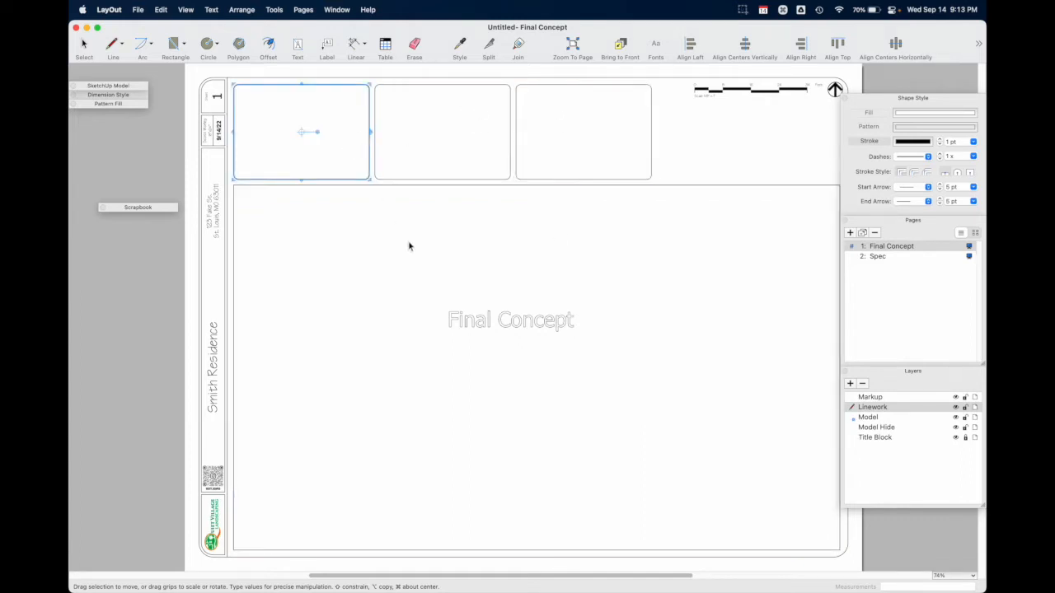
click(835, 89)
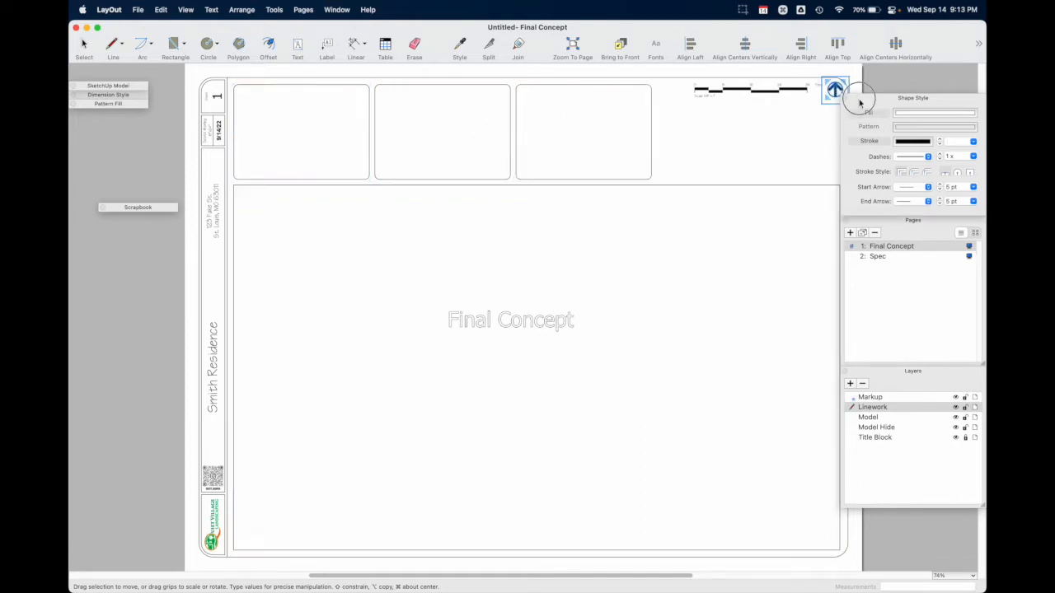
drag(858, 92, 860, 121)
click(788, 92)
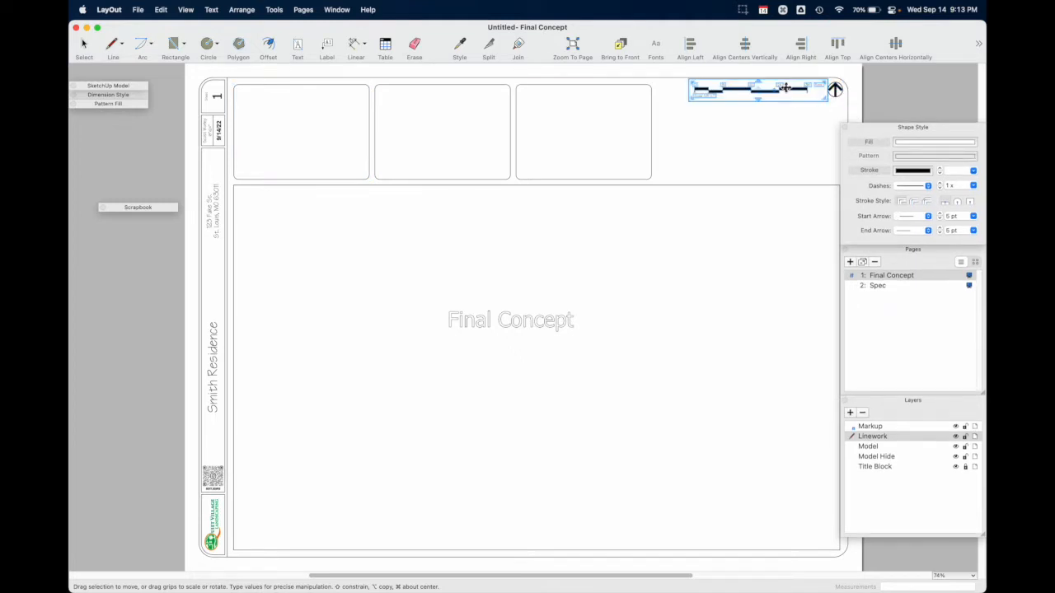
click(217, 417)
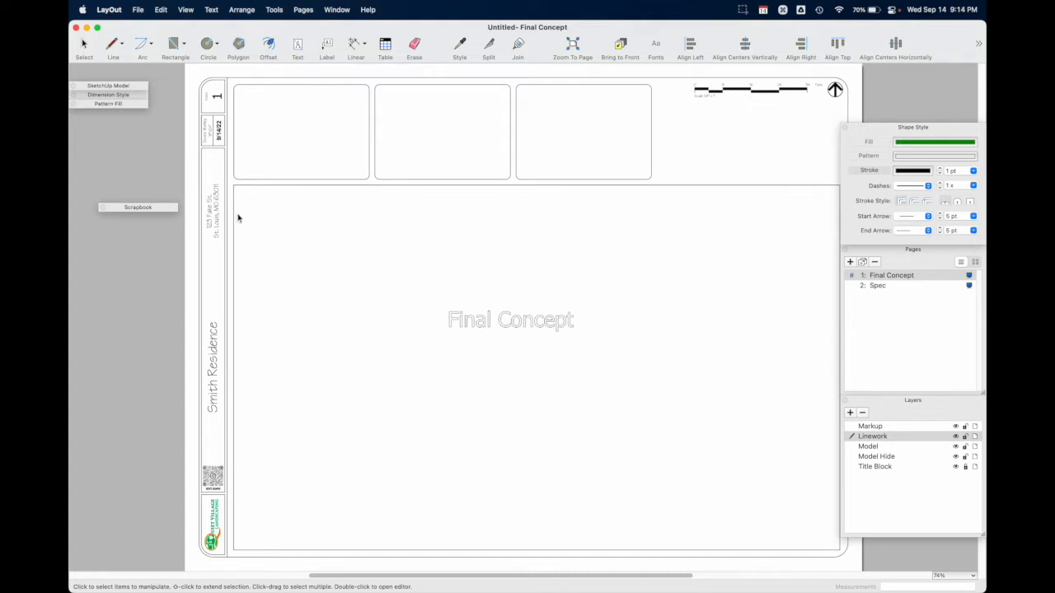
drag(171, 212, 459, 211)
click(459, 211)
drag(549, 288, 835, 523)
drag(786, 206, 409, 127)
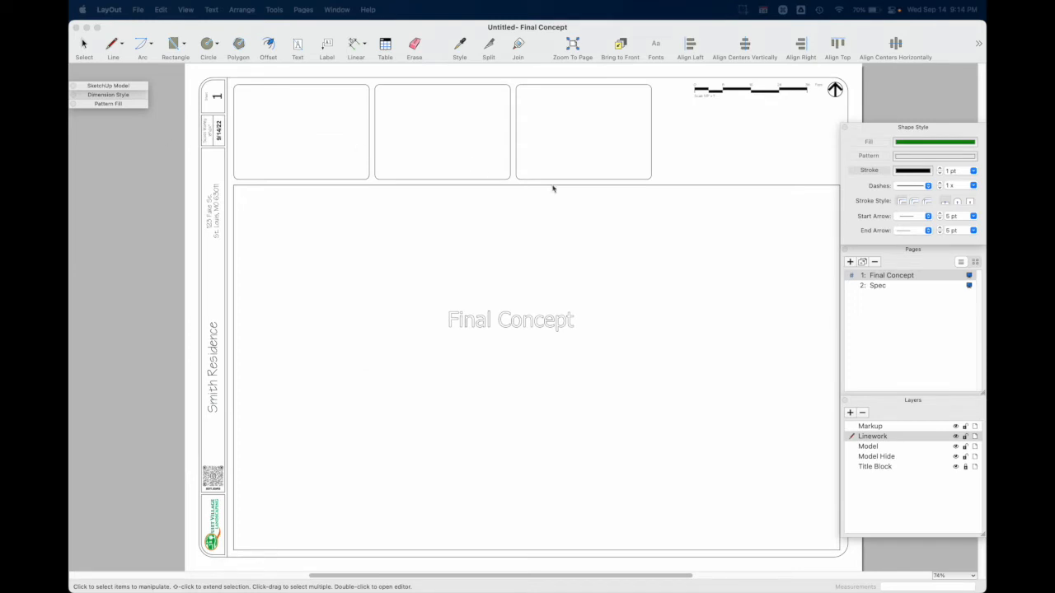
click(460, 282)
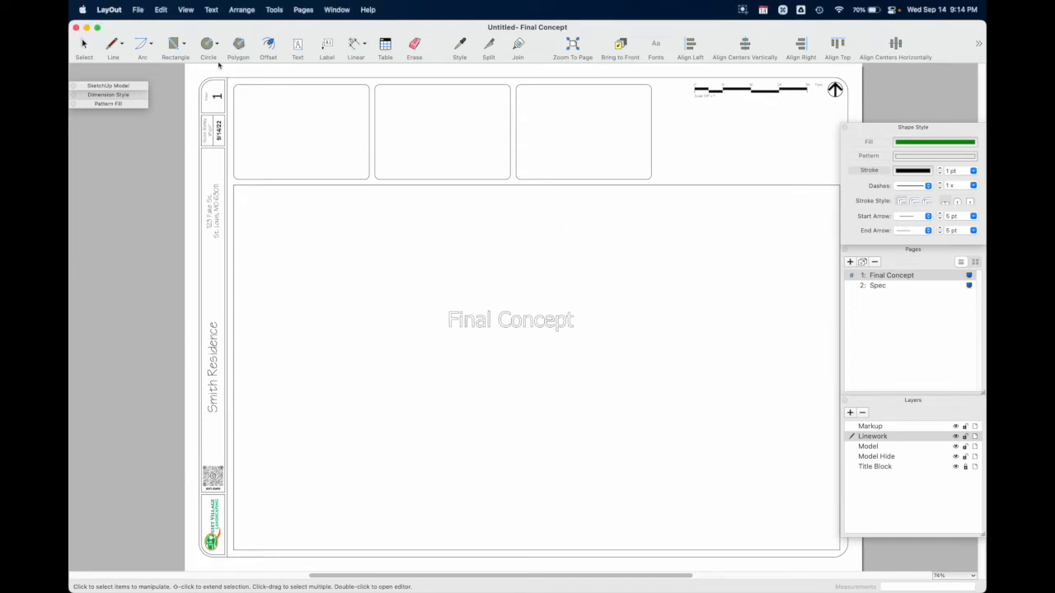
Open the document's file references and select the Landscape Design.skp reference
click(139, 10)
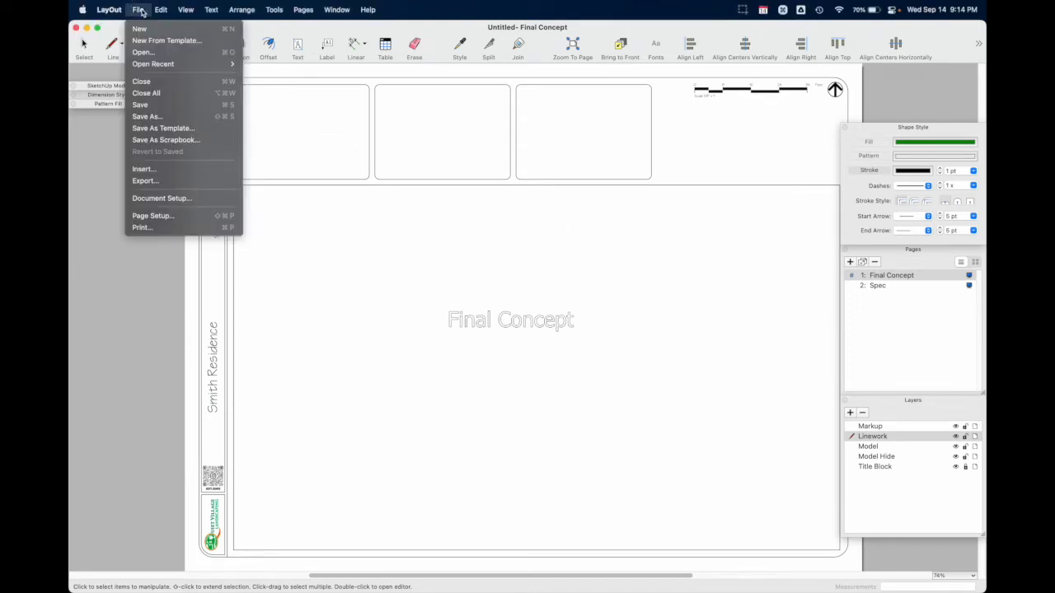
click(216, 198)
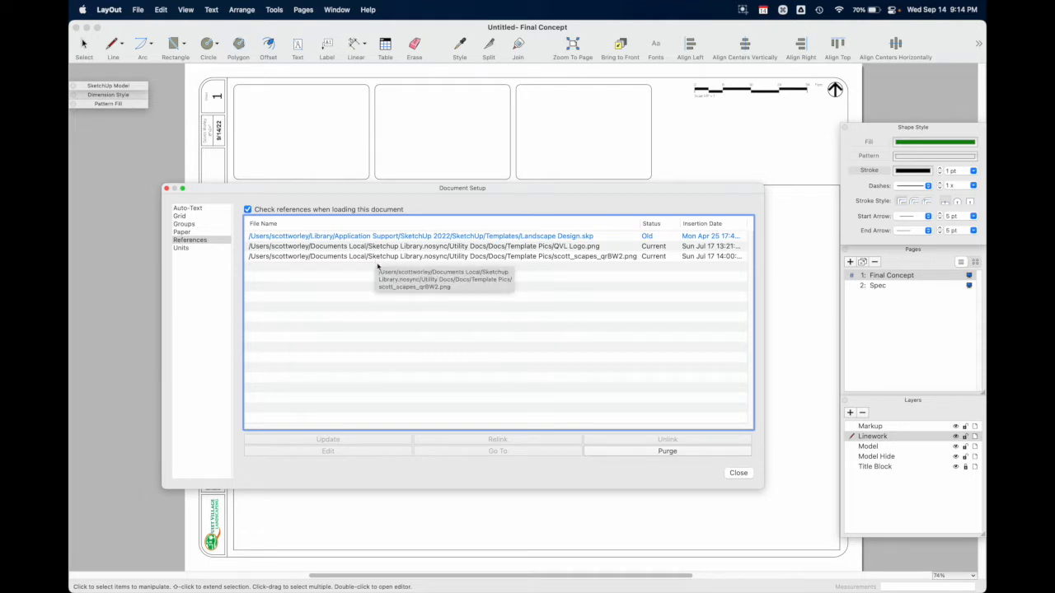
click(380, 238)
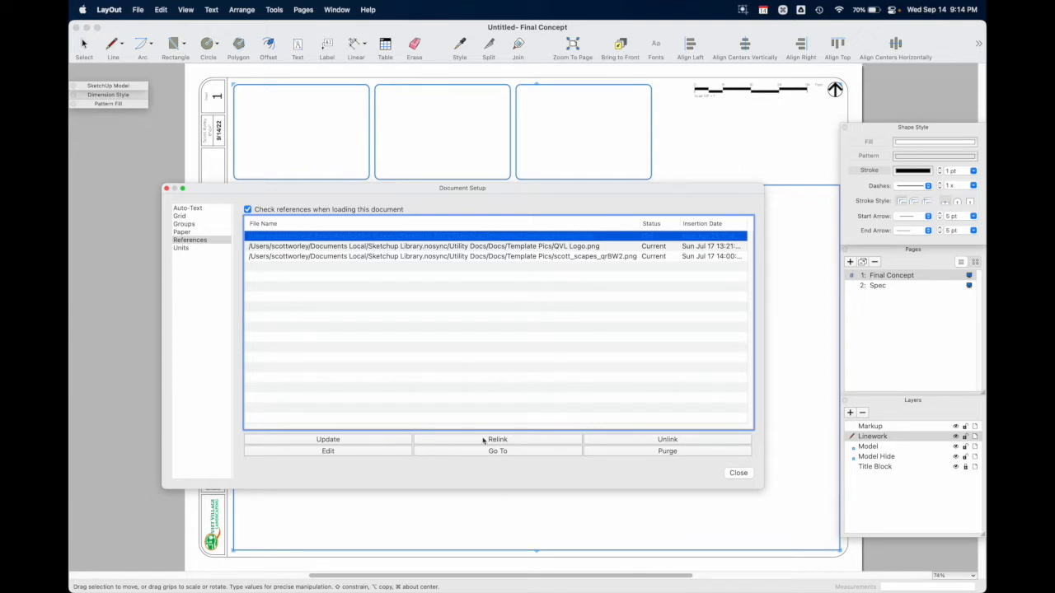
click(467, 354)
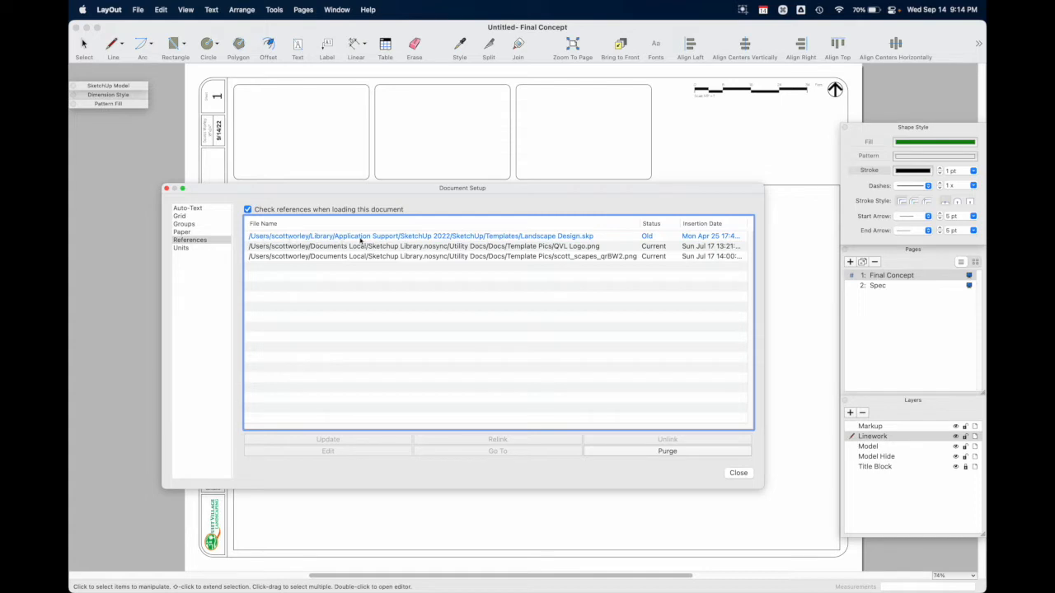
click(574, 237)
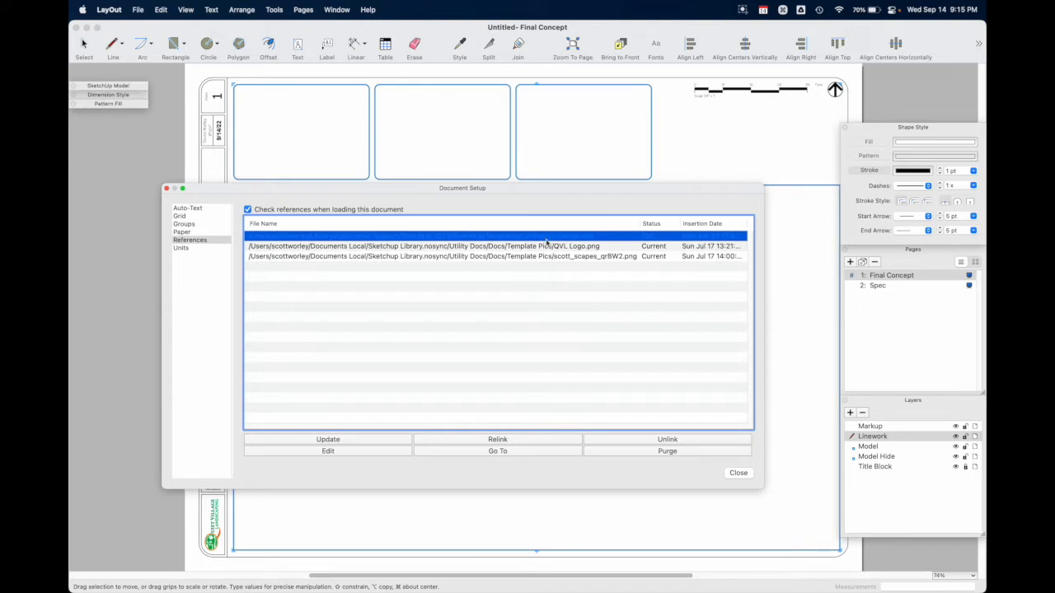
Relink the selected reference to the "2d plan plan" model in the Desktop's 2d Plans folder and close the document setup
click(563, 442)
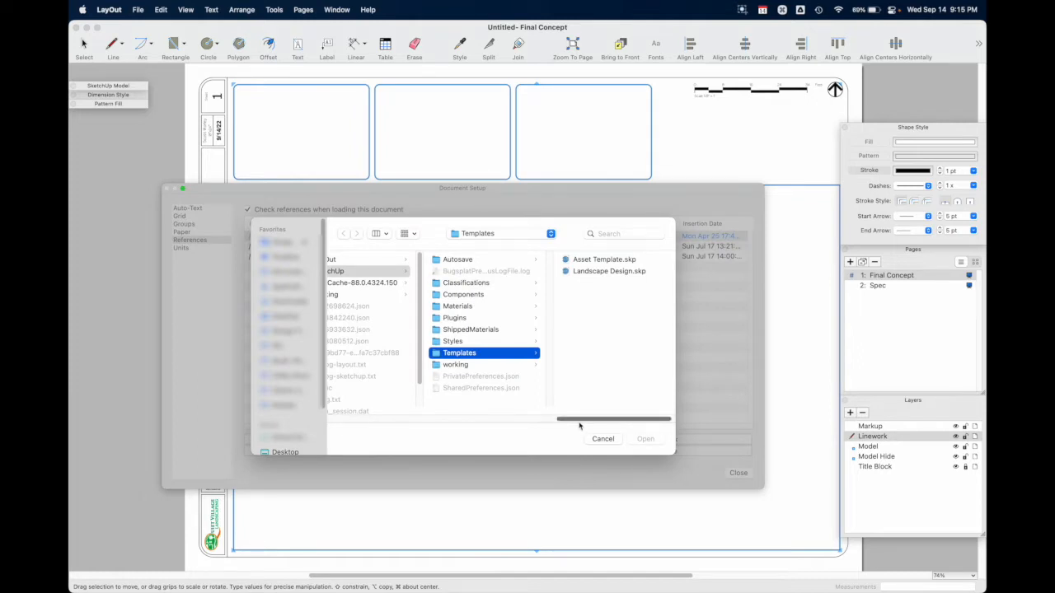
scroll(299, 434, down, 2)
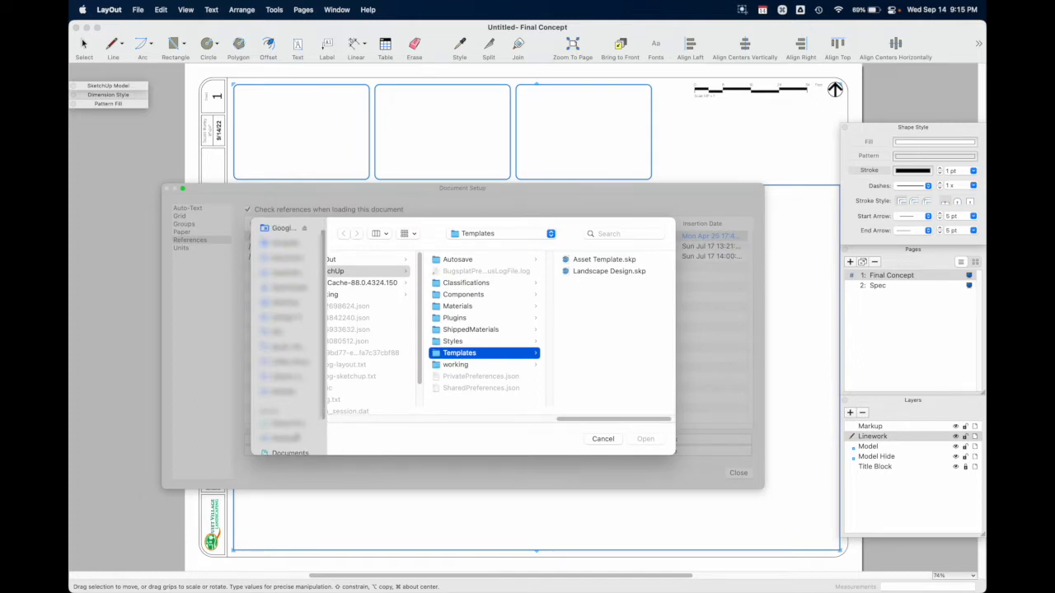
click(293, 440)
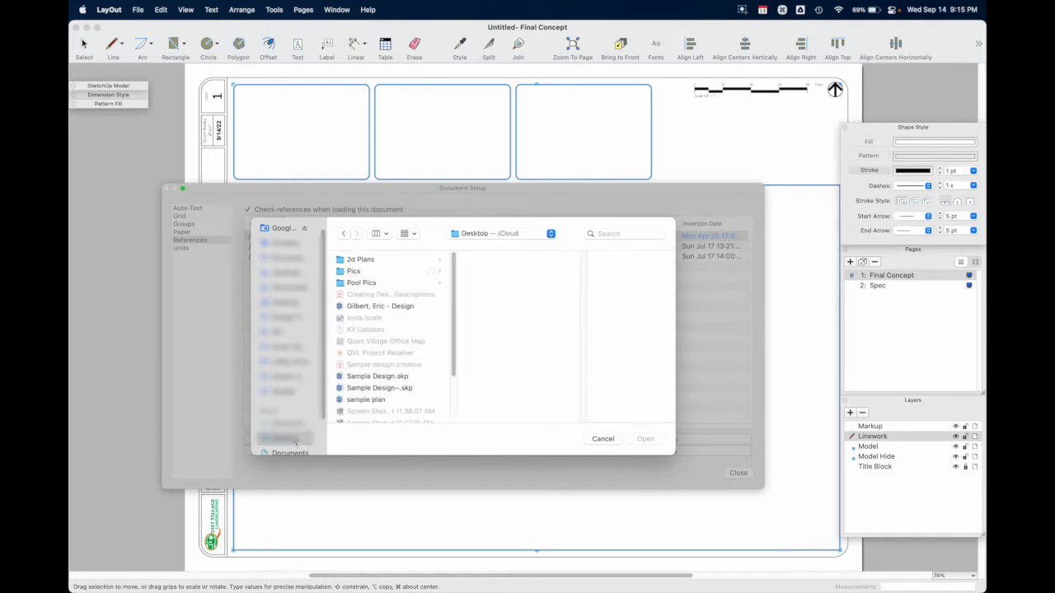
click(372, 260)
click(499, 261)
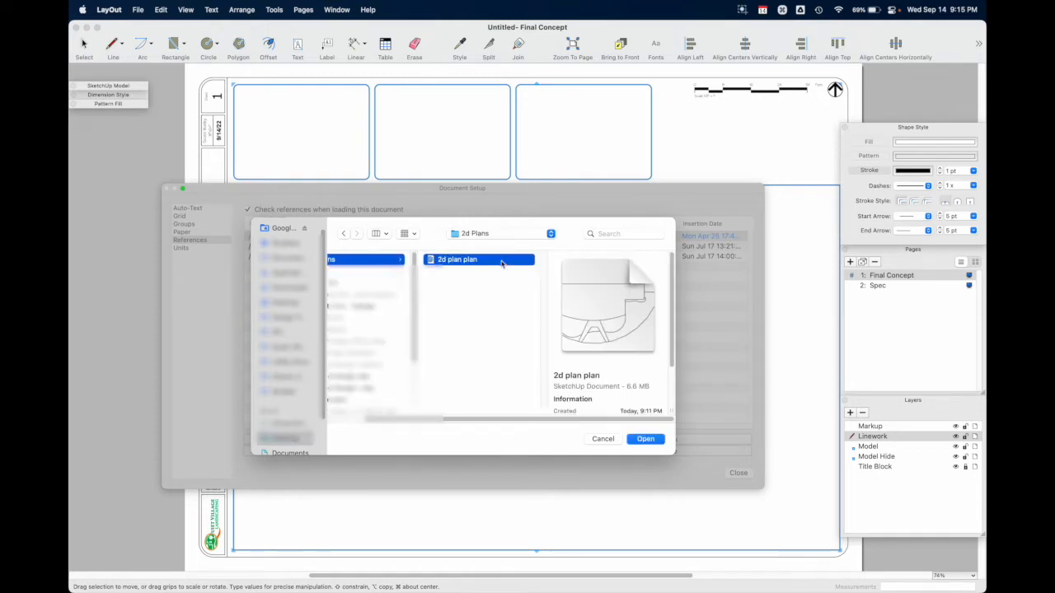
click(643, 442)
click(645, 441)
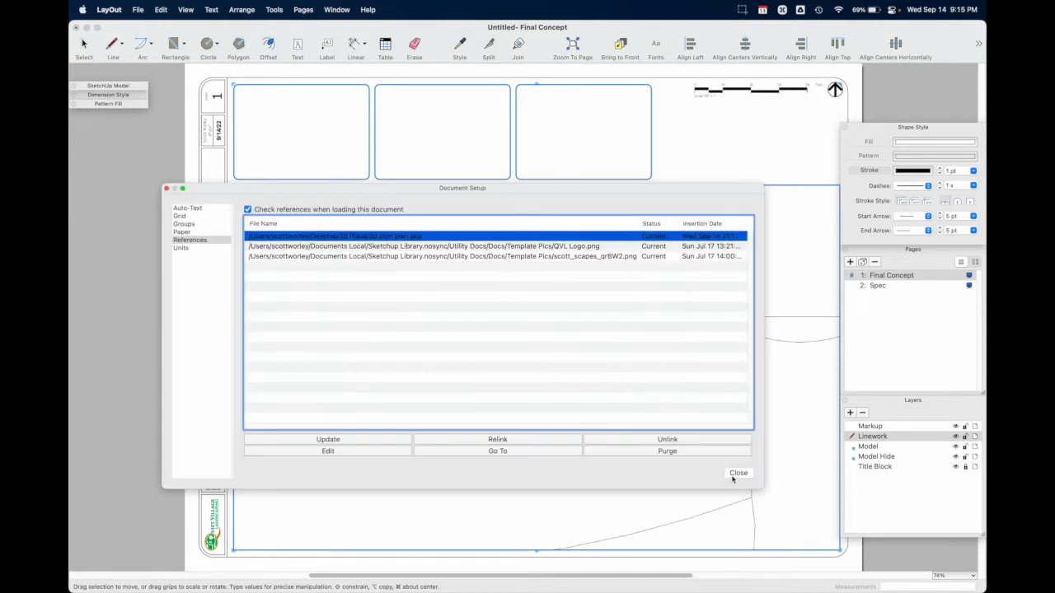
click(738, 474)
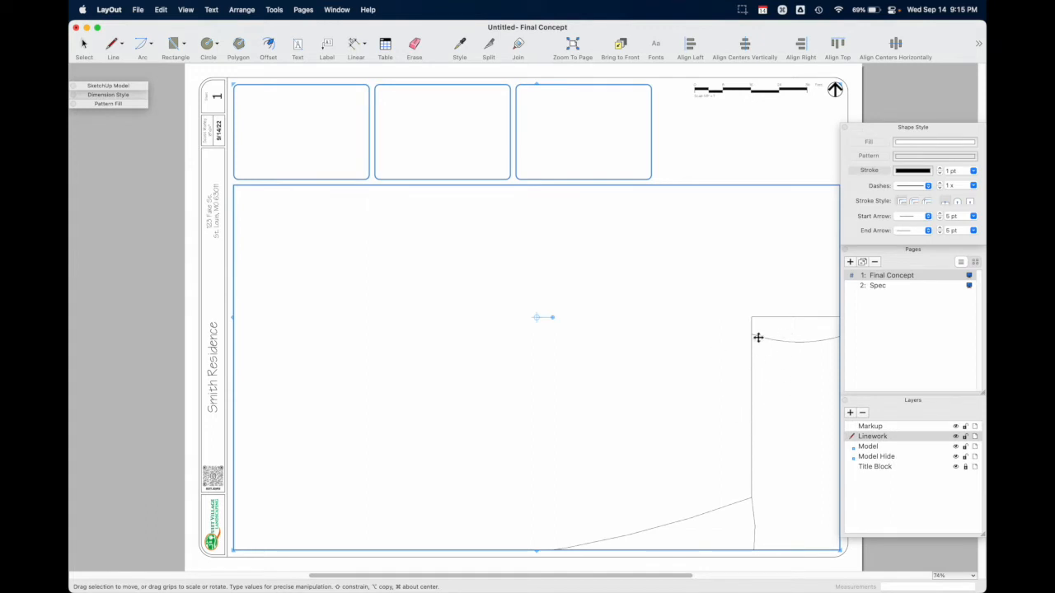
Shrink and reposition the plan inside the main viewport so it fits, and collapse the Shape Style, Pages and Layers panels
double_click(562, 384)
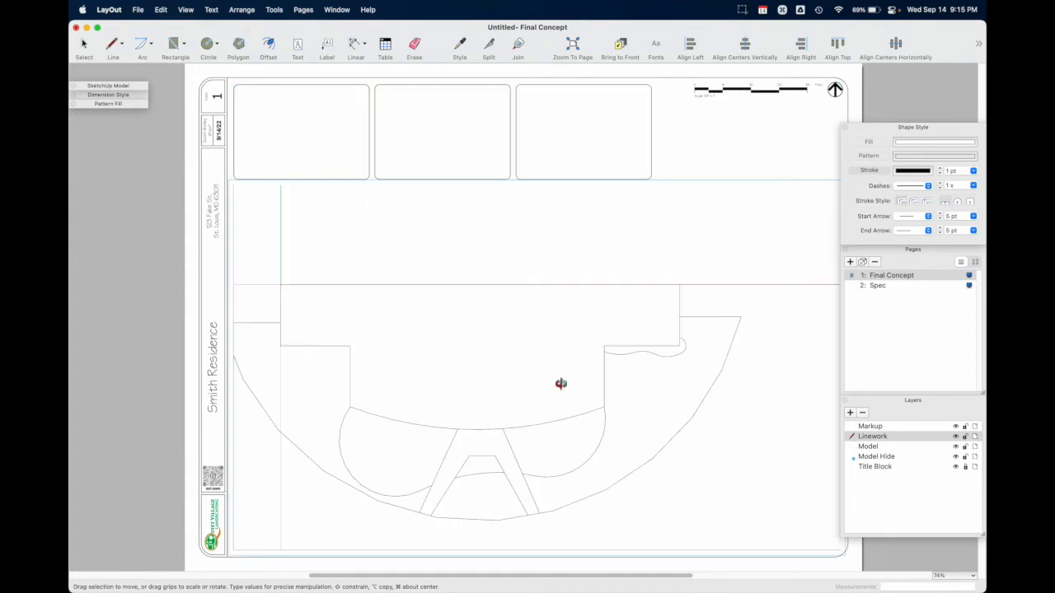
scroll(577, 379, down, 5)
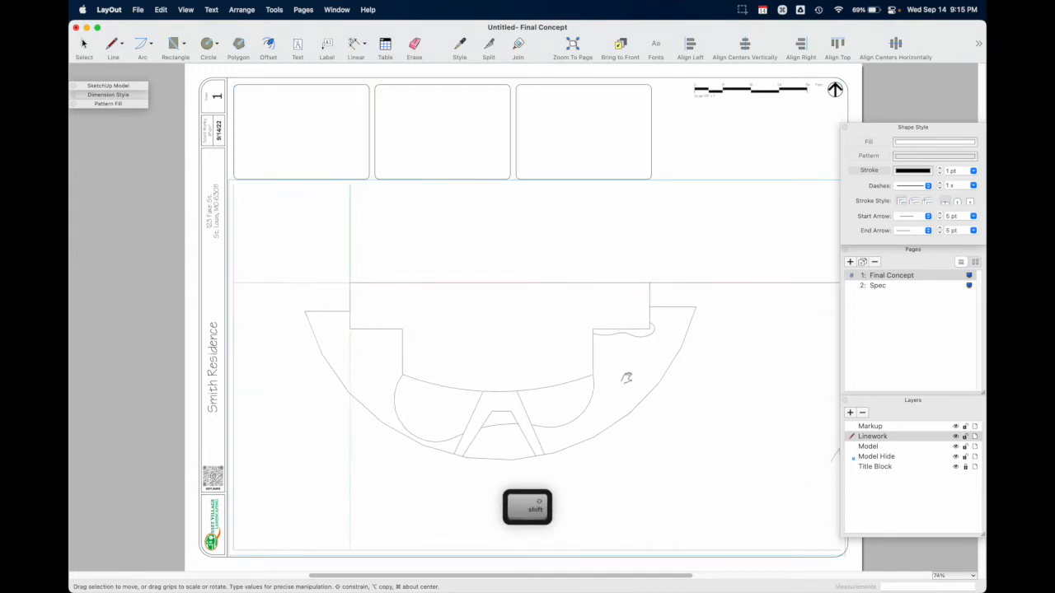
click(938, 128)
click(944, 137)
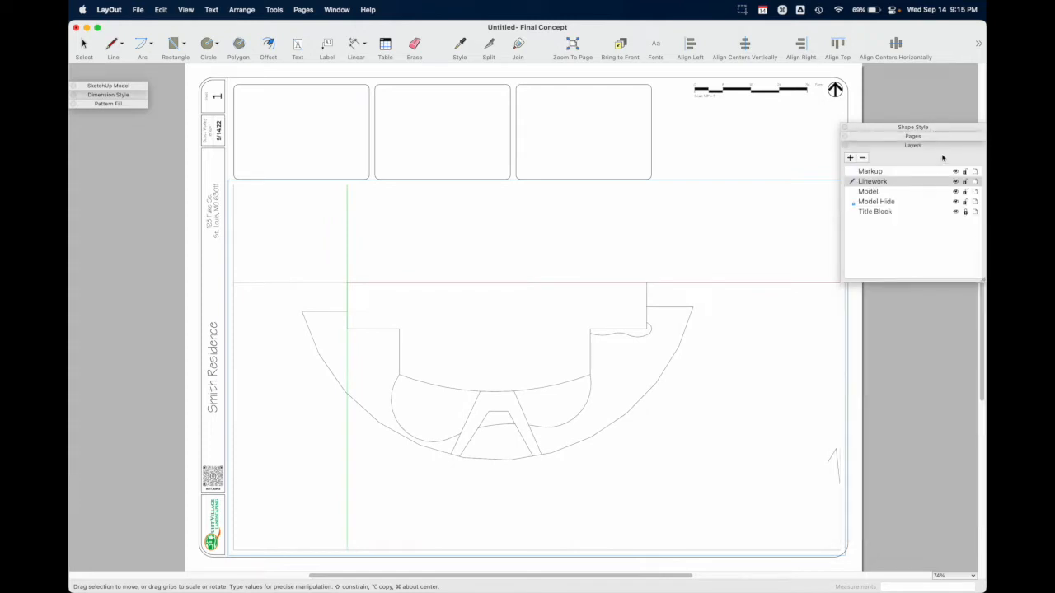
click(943, 146)
mouse_move(763, 433)
shift+middle_down()
mouse_move(695, 423)
mouse_move(743, 434)
shift+middle_up()
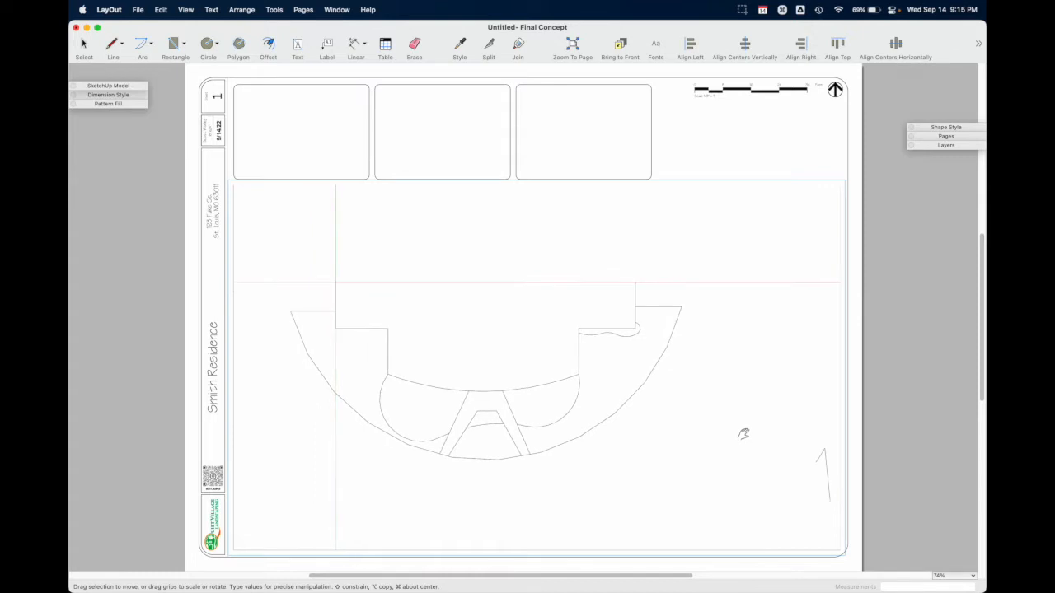
click(937, 421)
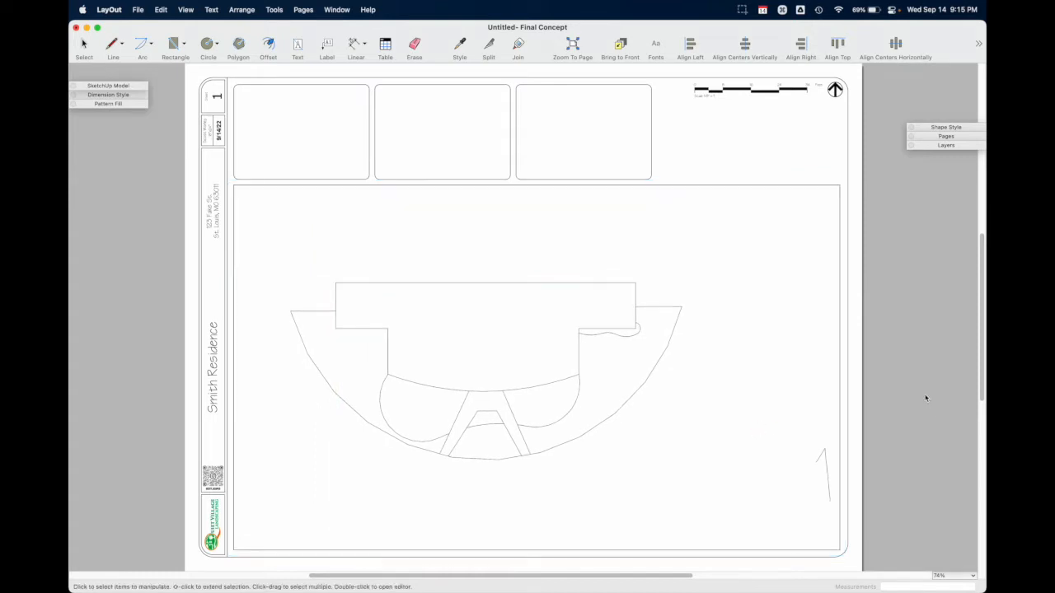
Re-enter the main viewport and orbit the plan from top view into an angled 3D view
click(592, 296)
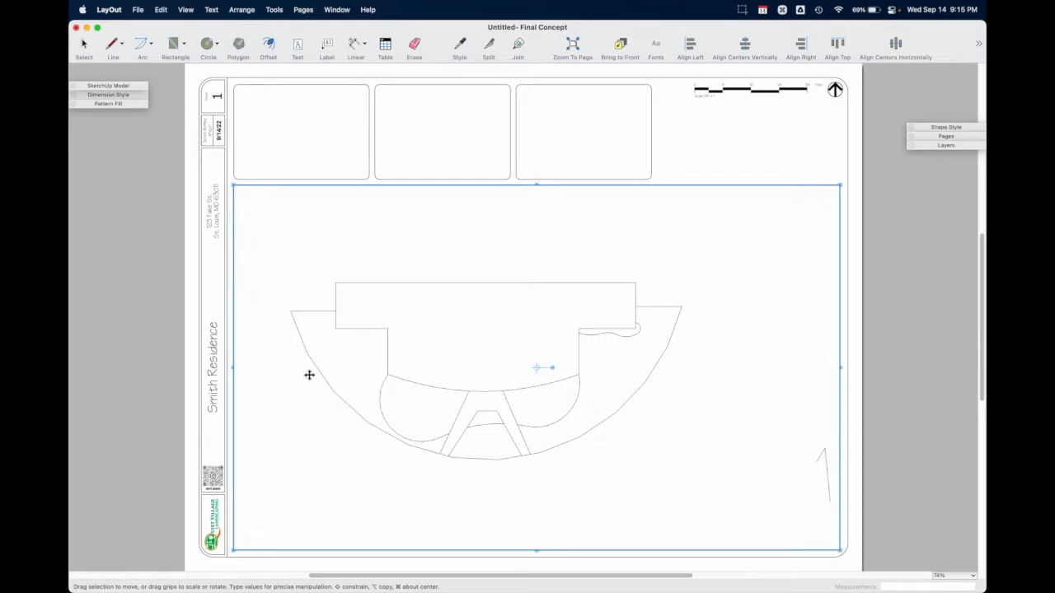
double_click(488, 348)
drag(448, 423, 898, 161)
scroll(899, 162, down, 2)
mouse_move(538, 365)
mouse_down()
mouse_move(631, 292)
mouse_move(622, 315)
mouse_move(711, 282)
mouse_up()
scroll(888, 283, up, 1)
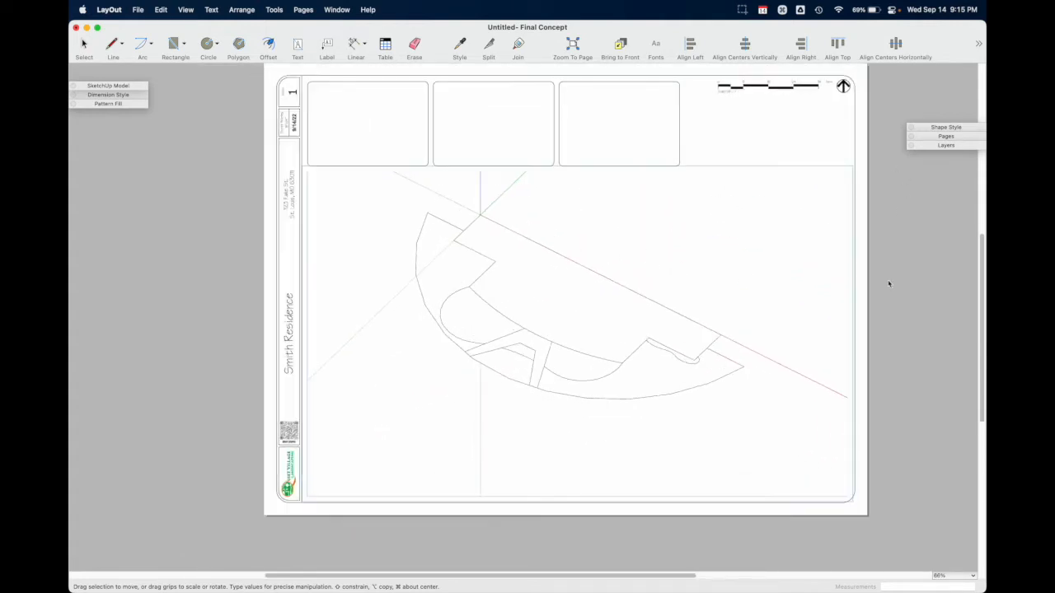
scroll(888, 284, up, 1)
mouse_move(742, 316)
mouse_down()
mouse_move(631, 330)
mouse_move(480, 198)
mouse_move(541, 320)
mouse_move(549, 315)
mouse_up()
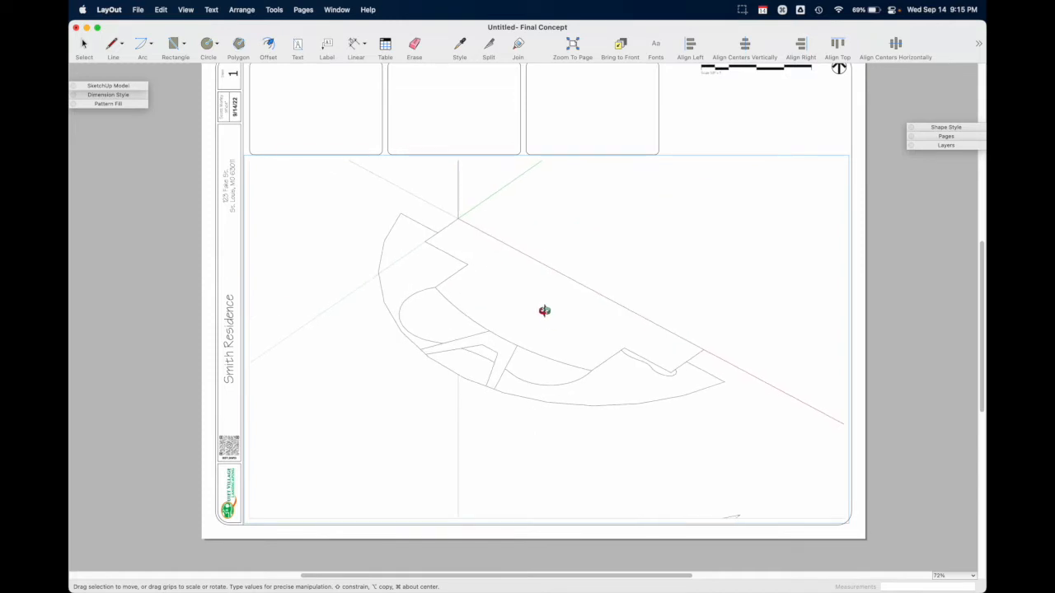
mouse_move(544, 310)
shift+mouse_down()
mouse_move(616, 360)
mouse_move(586, 358)
shift+mouse_up()
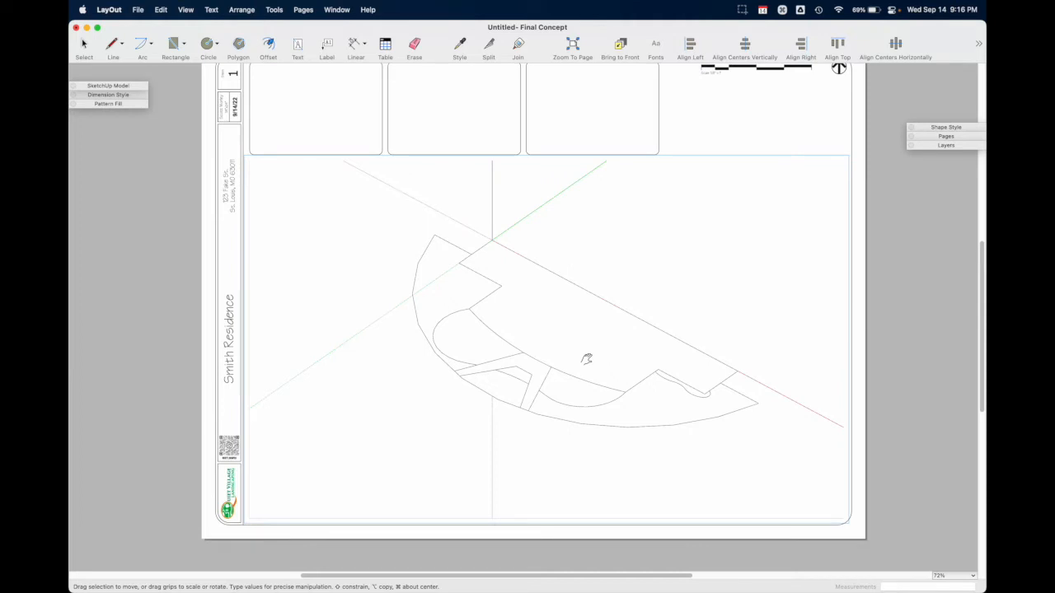
Expand the SketchUp Model panel, open the Reference tag folder and lengthen the panel to show all tags
click(142, 86)
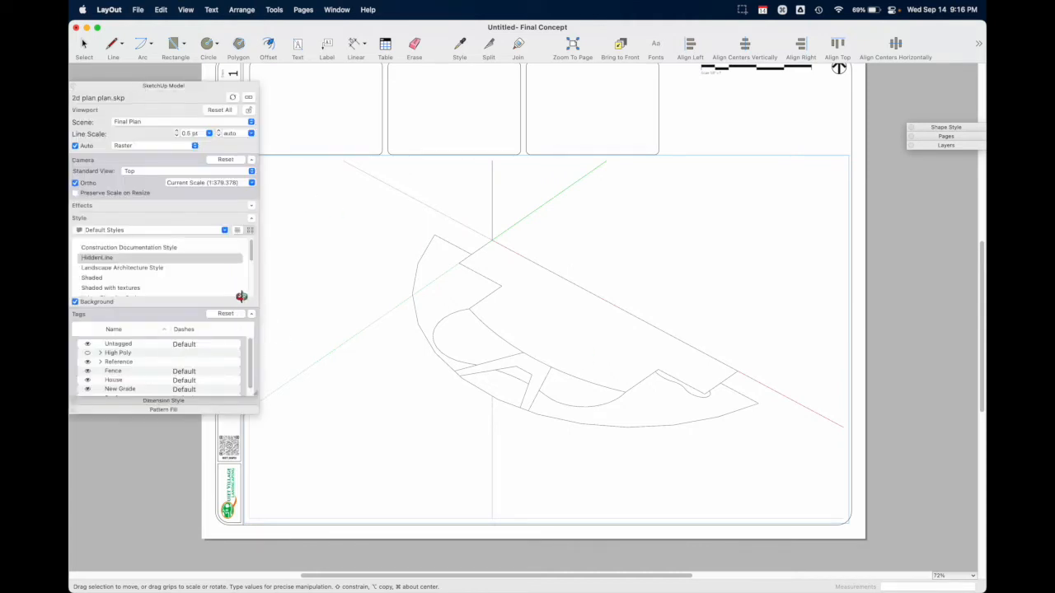
scroll(112, 373, down, 1)
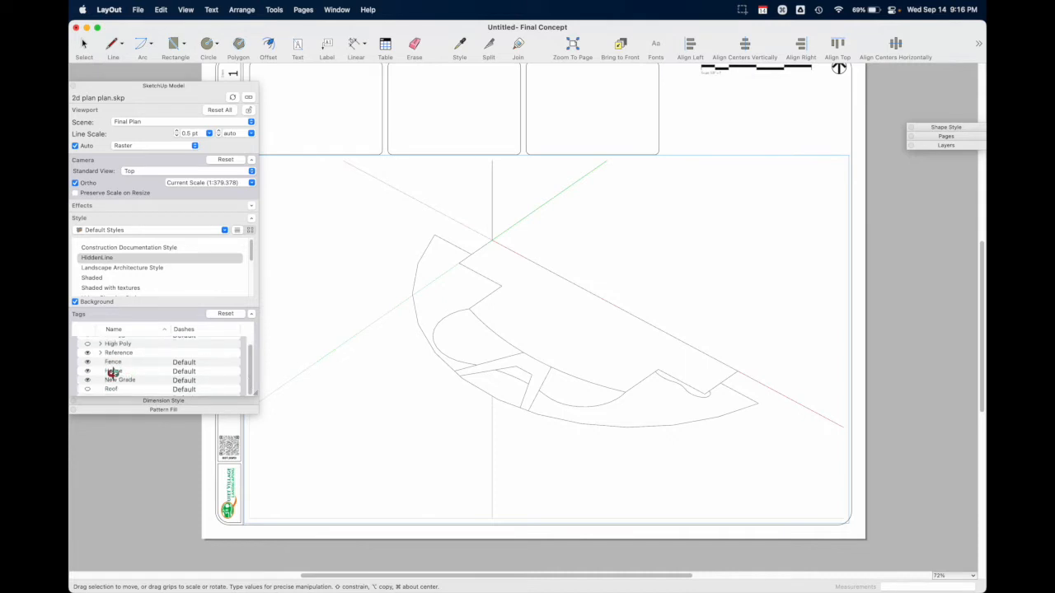
scroll(509, 351, down, 2)
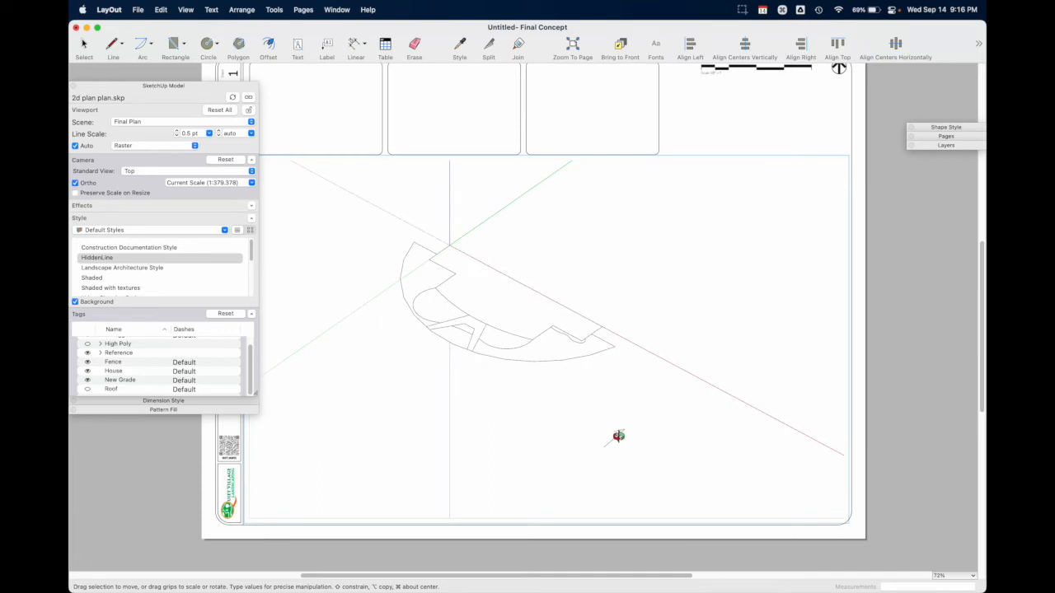
scroll(127, 383, up, 1)
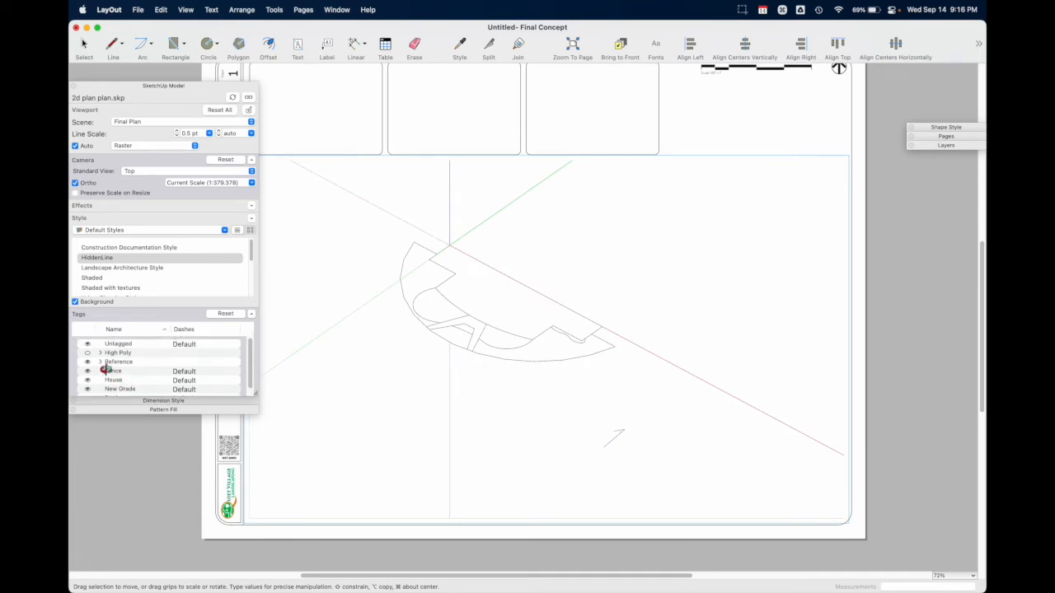
click(100, 359)
drag(252, 398, 252, 499)
Show the Survey tag, apply the Landscape Architecture Style to the viewport, and hide the Survey tag again
click(89, 379)
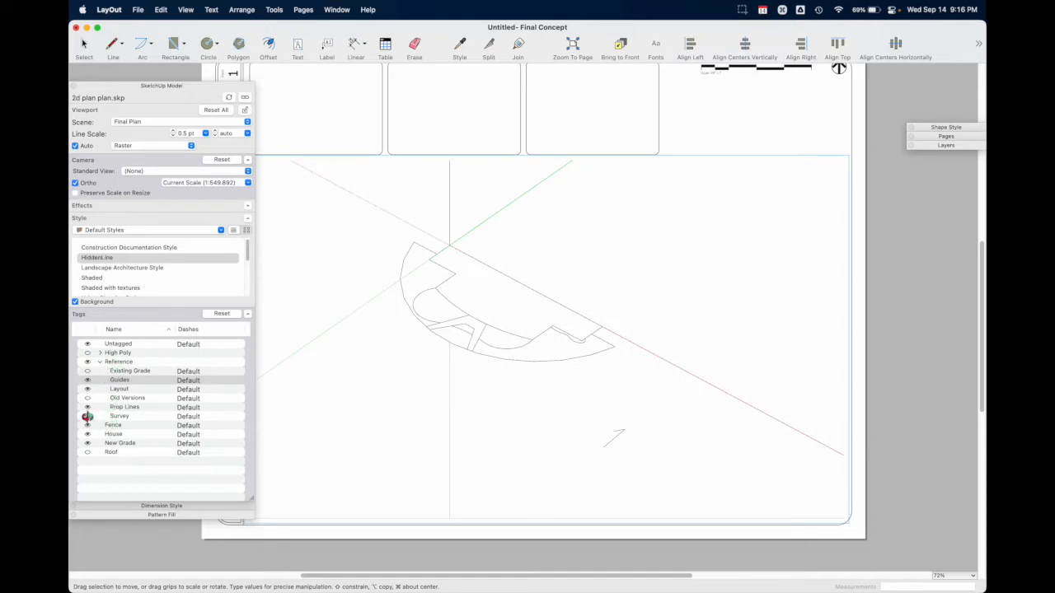
click(88, 416)
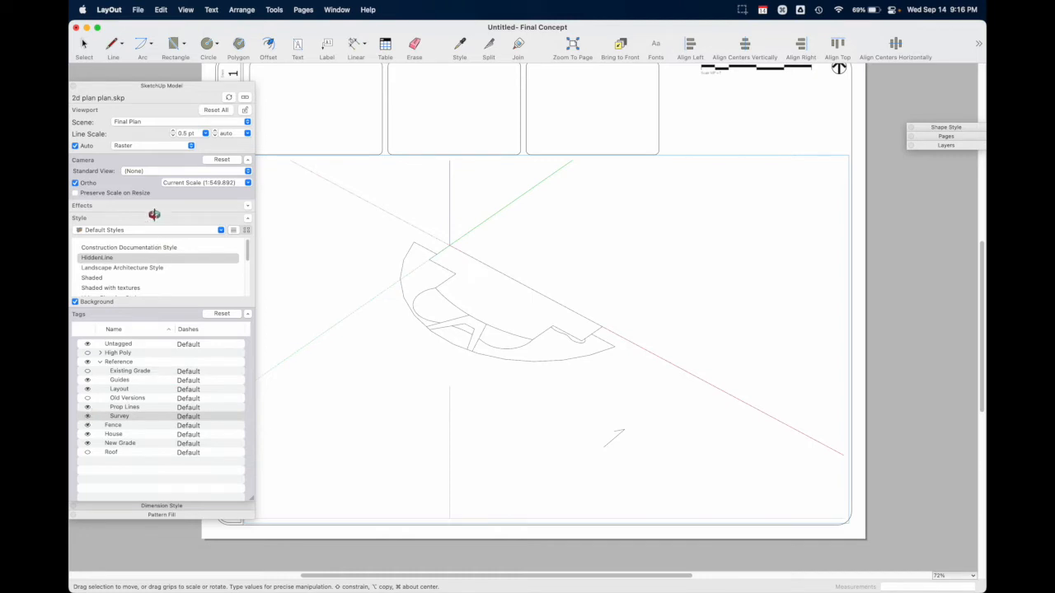
click(141, 267)
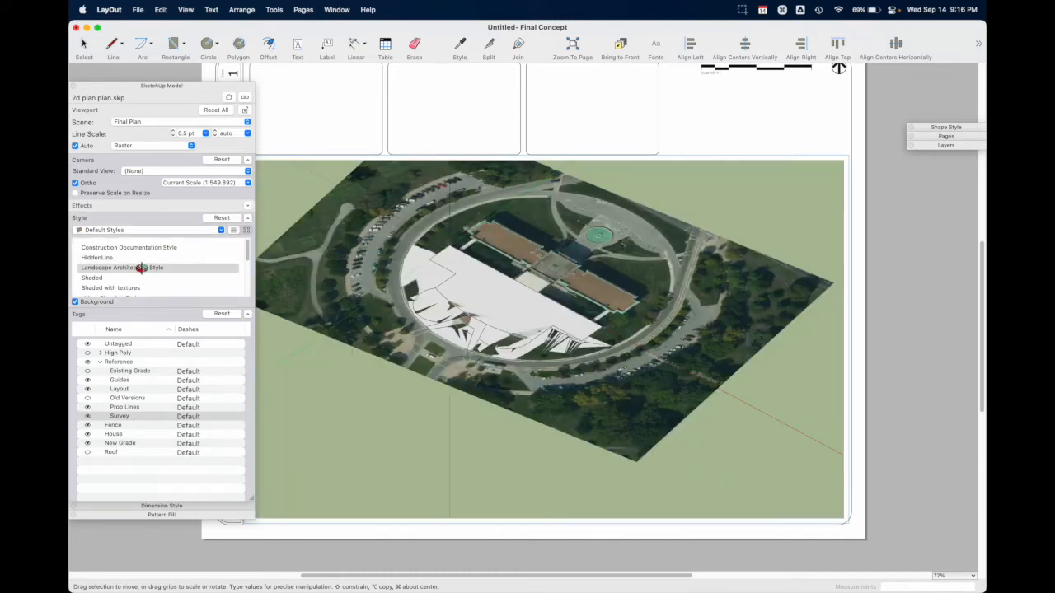
click(87, 416)
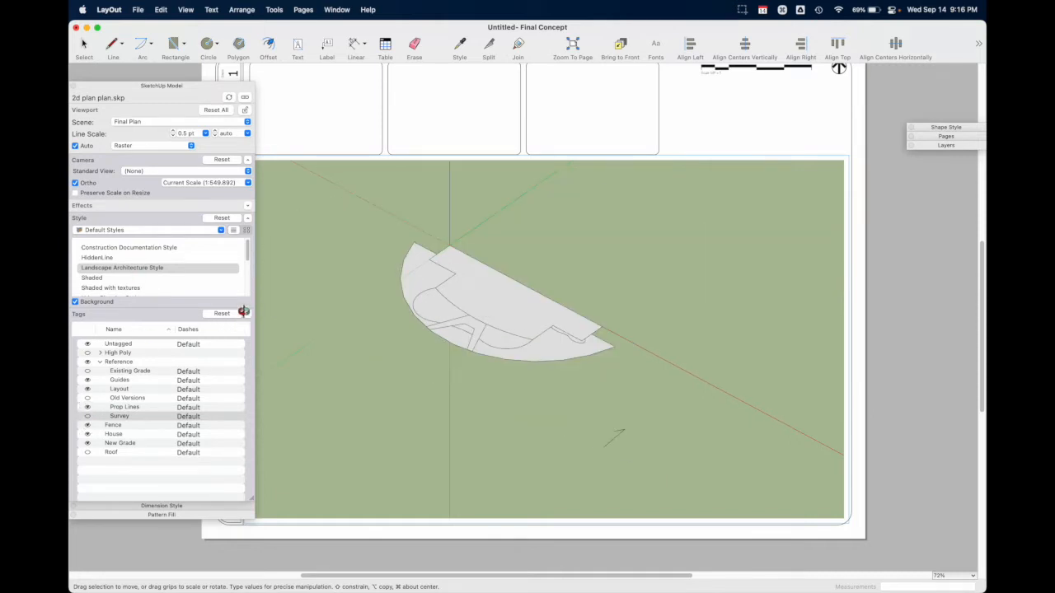
Try the HiddenLine, Shaded, Shaded with textures and Wireframe styles on the viewport, returning to HiddenLine
click(162, 257)
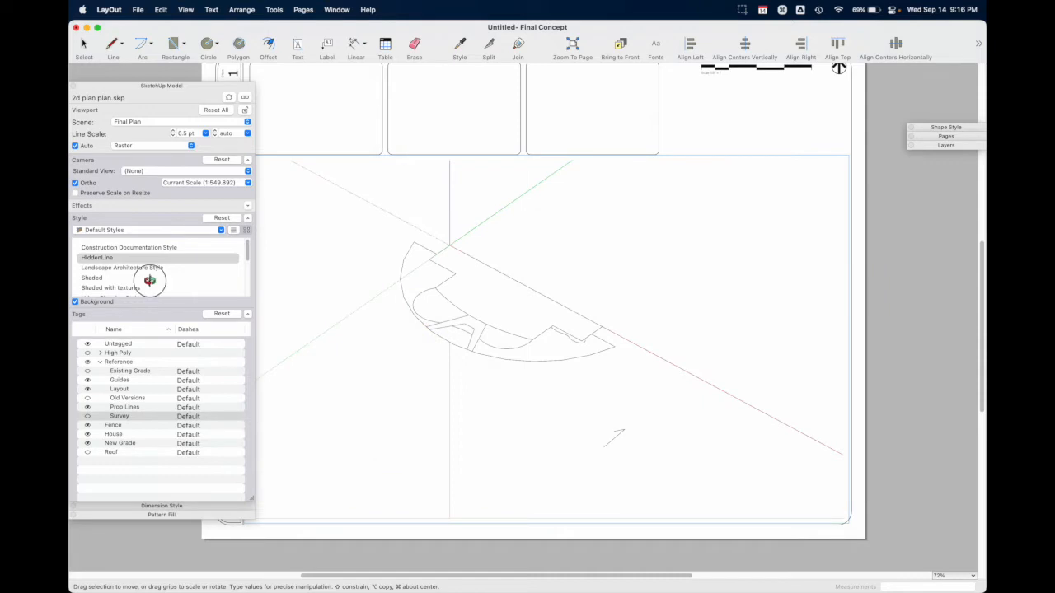
click(148, 278)
click(156, 289)
scroll(160, 282, down, 3)
click(161, 291)
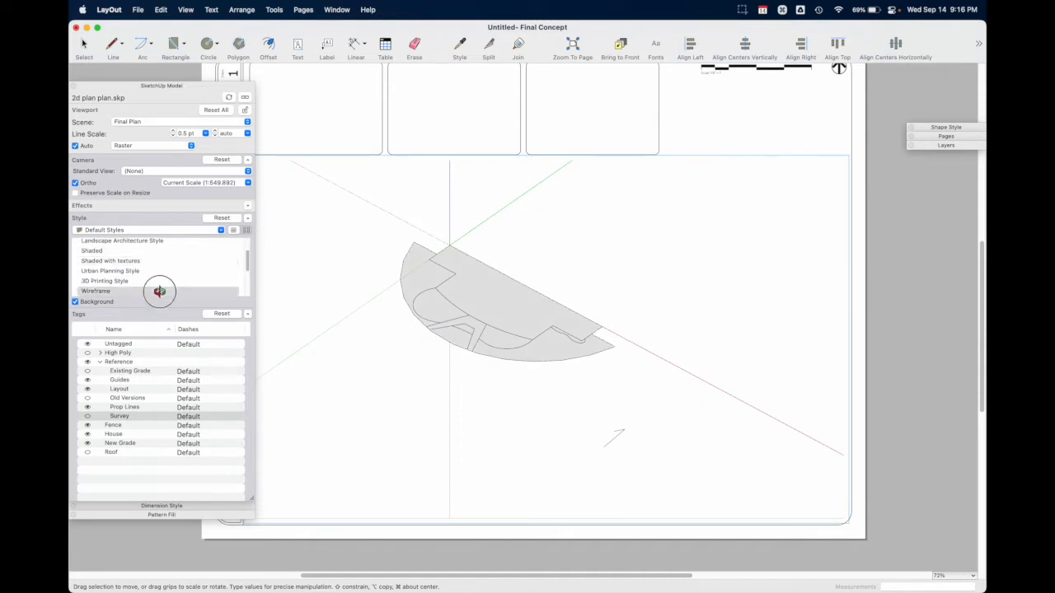
scroll(160, 280, up, 3)
click(159, 258)
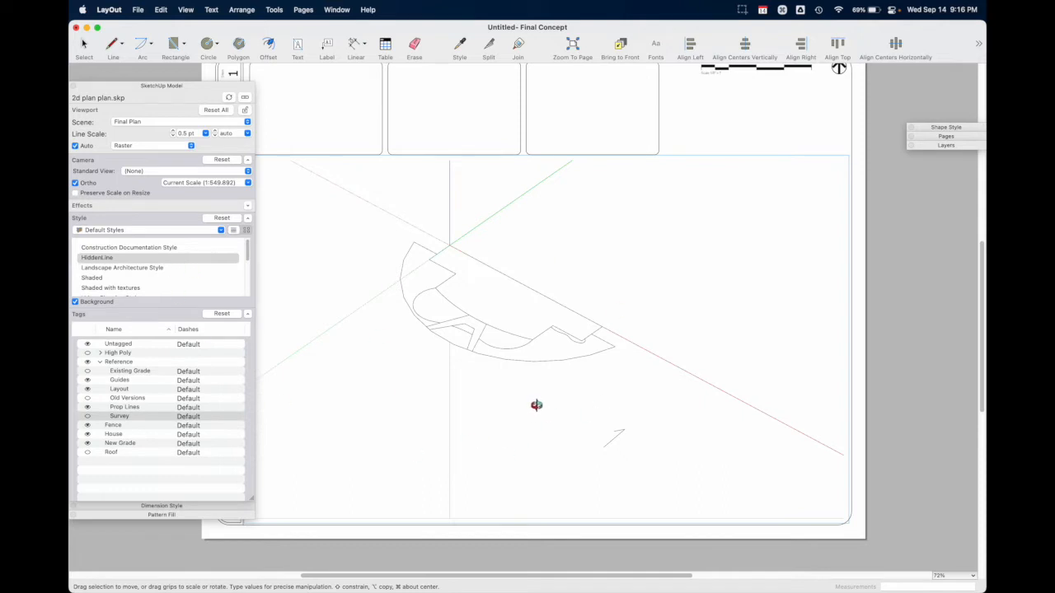
Keep the Final Plan scene, update the model reference, reset all viewport overrides and leave the viewport
click(248, 122)
click(203, 124)
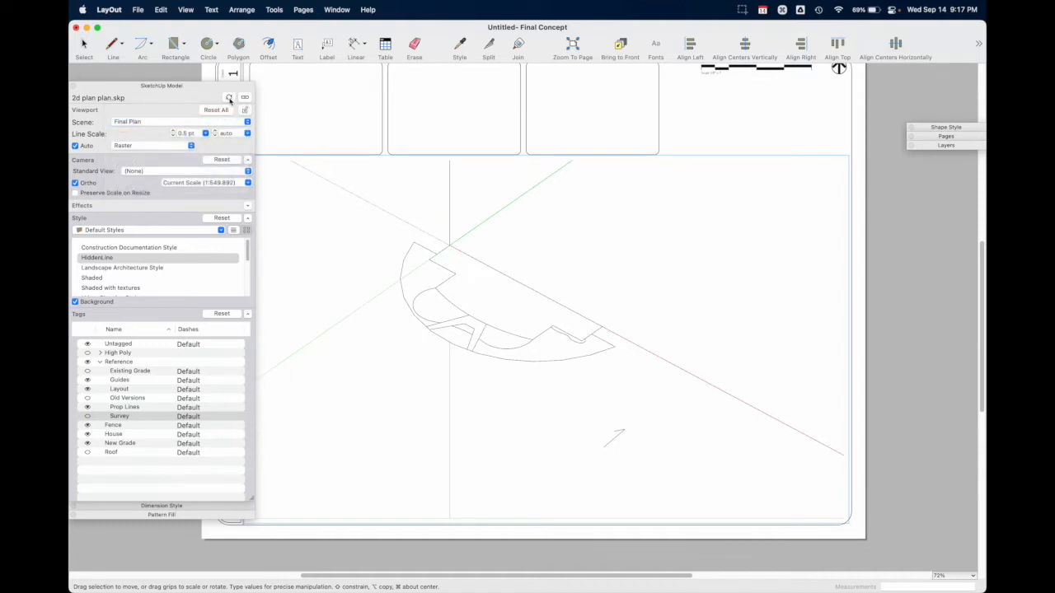
click(231, 100)
click(229, 111)
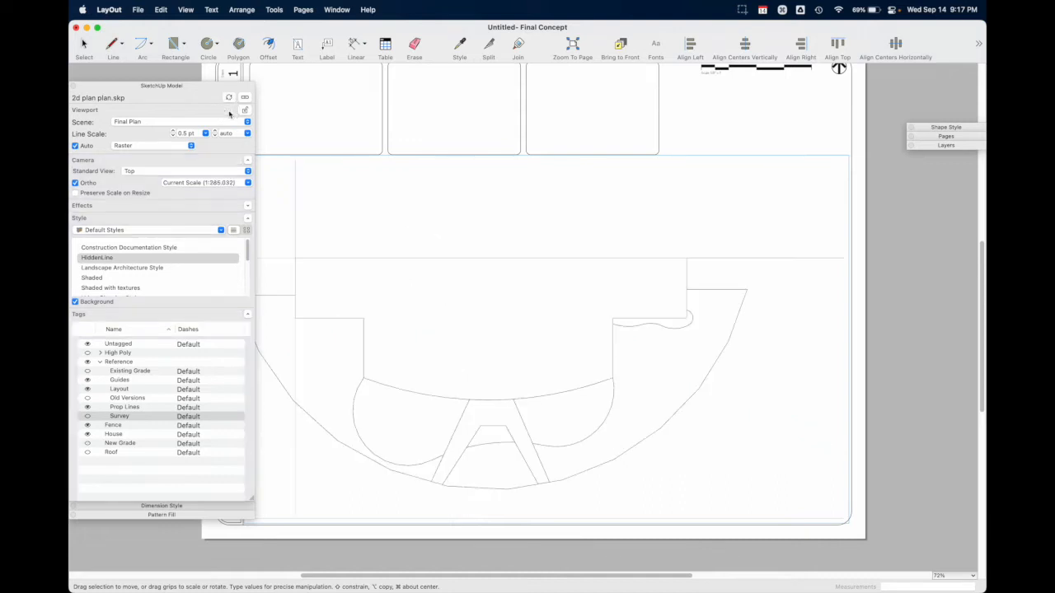
click(927, 356)
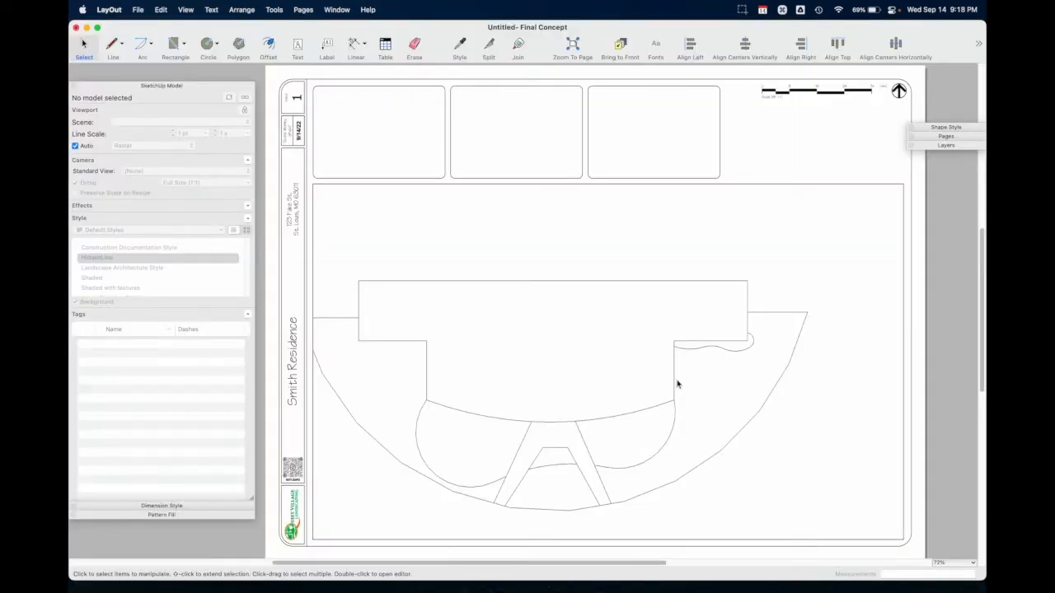
Select the plan viewport and display its Shape Style settings
click(651, 402)
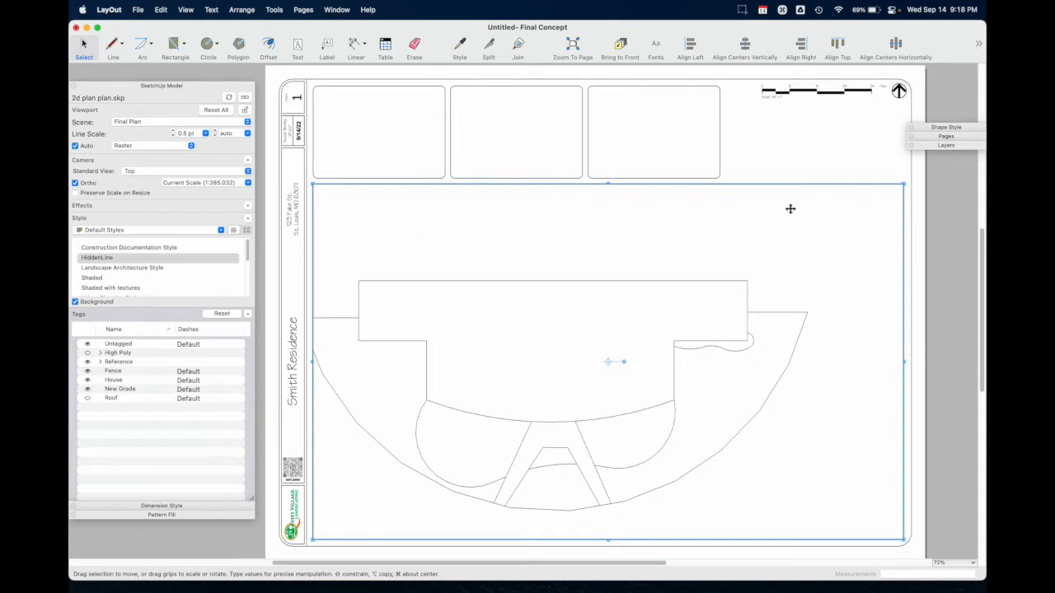
click(929, 128)
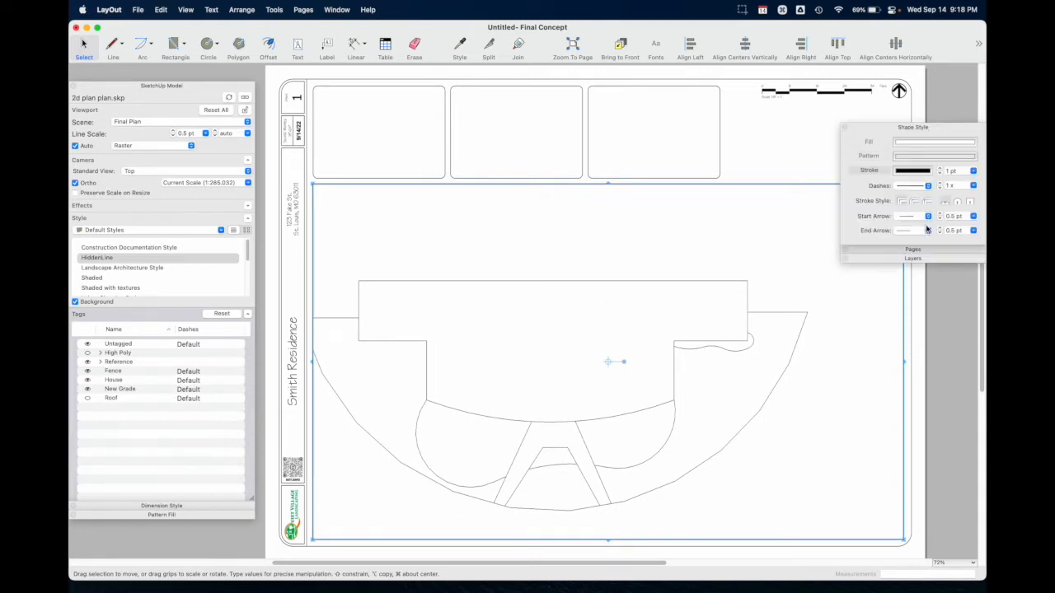
scroll(653, 317, down, 1)
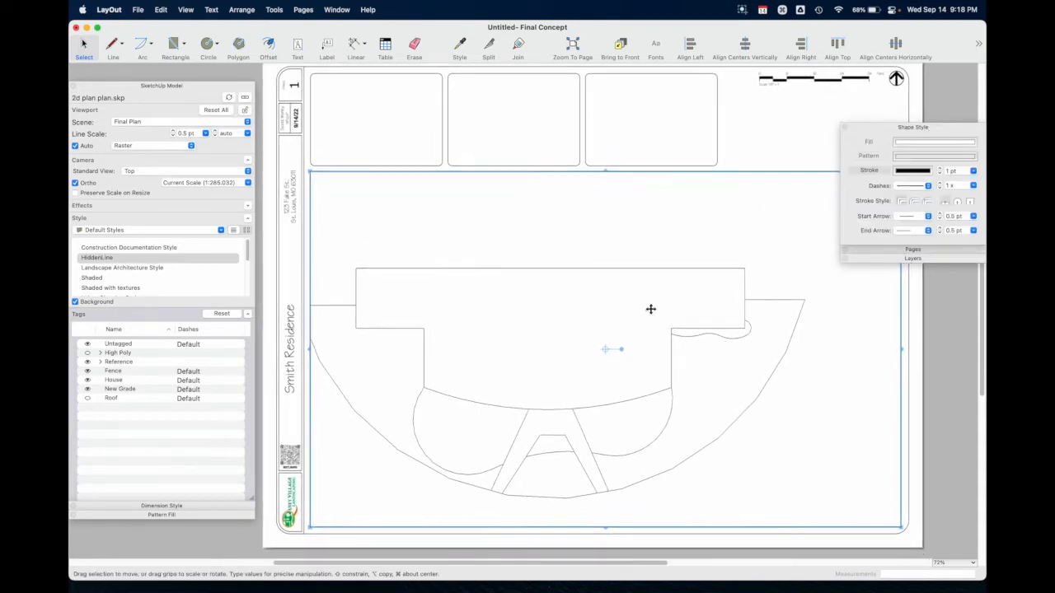
Delete the three small empty viewports above the plan viewport
click(627, 107)
key(BackSpace)
click(530, 118)
key(BackSpace)
click(419, 126)
key(BackSpace)
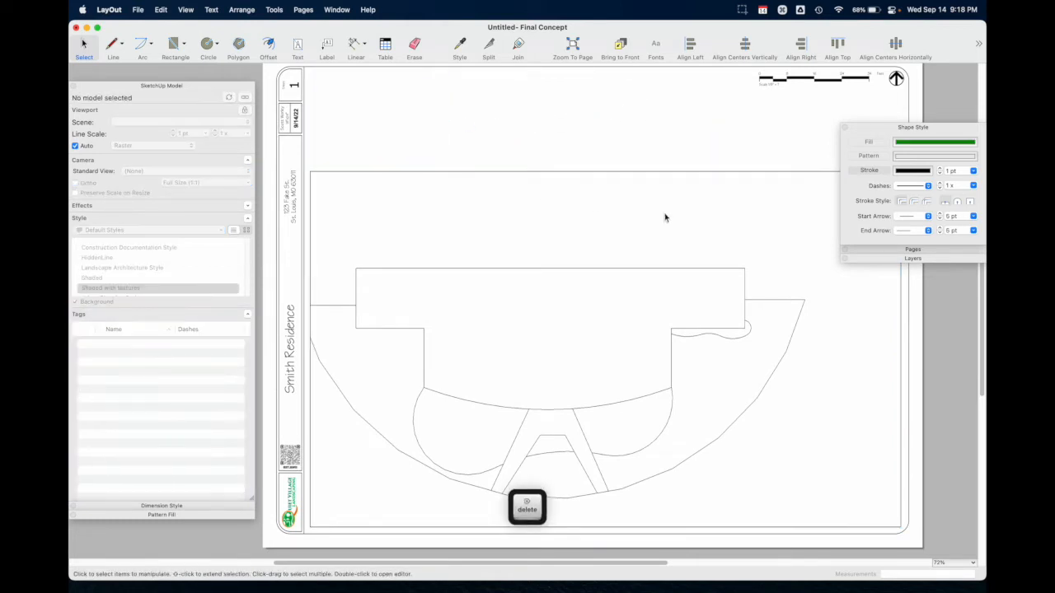
Shrink the plan inside its viewport so the whole outline and north line fit, and collapse the Shape Style panel
click(598, 349)
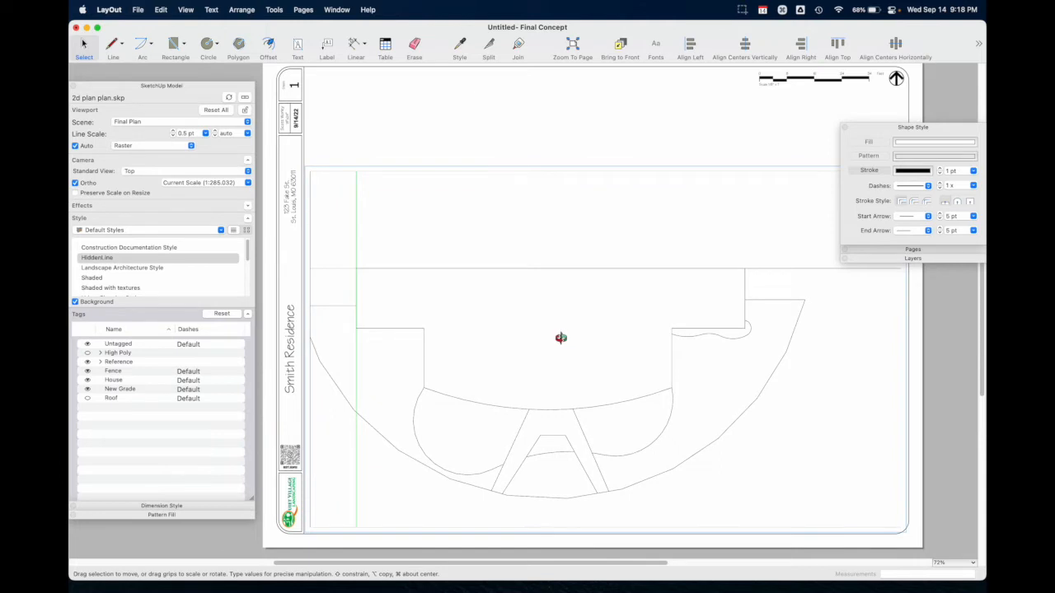
click(942, 429)
click(924, 129)
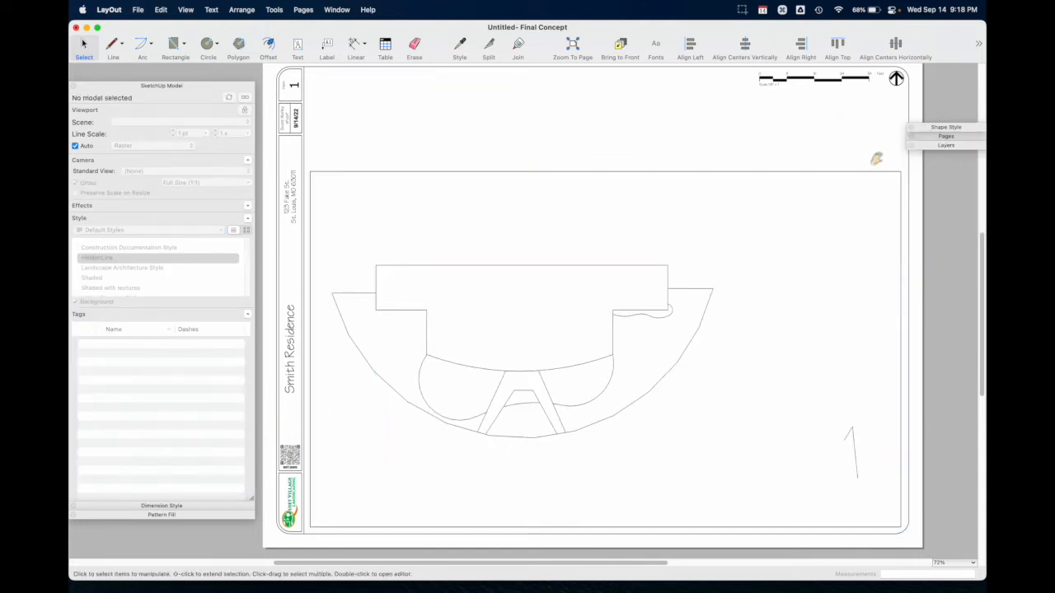
Rotate the north arrow beside the scale bar slightly counterclockwise to match the plan's north line
scroll(877, 159, up, 3)
scroll(789, 167, up, 4)
click(787, 163)
drag(791, 161, 909, 137)
click(889, 166)
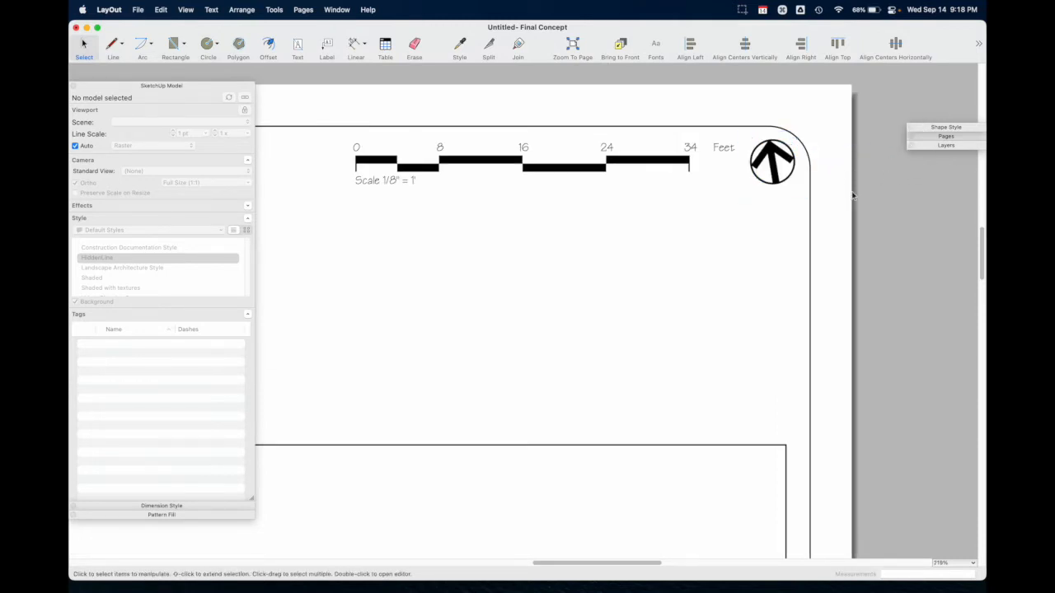
Extend the plan viewport's upper edge to just below the scale bar and north arrow
scroll(613, 276, down, 4)
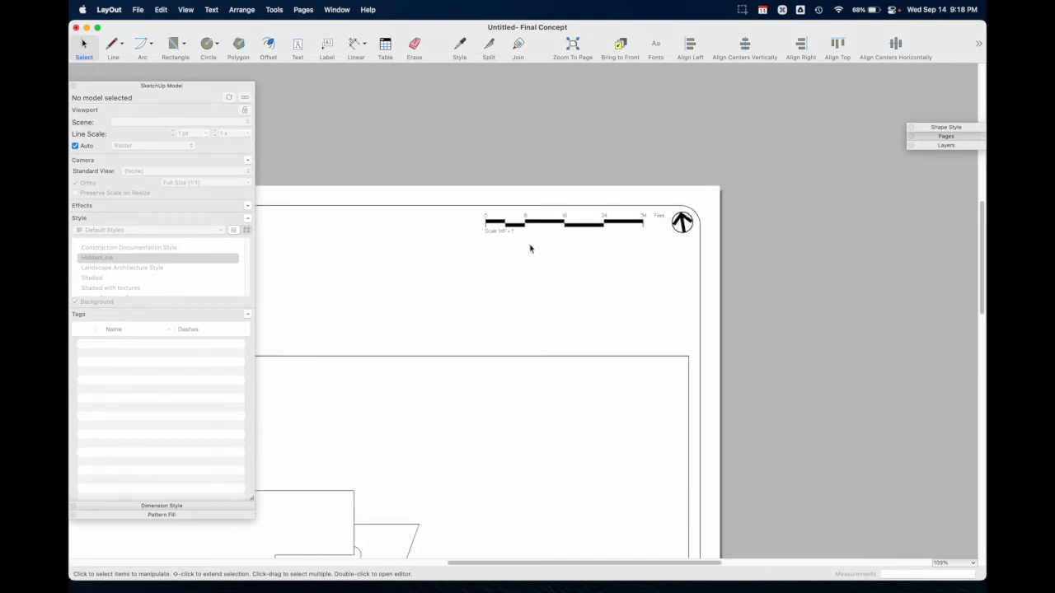
scroll(492, 388, up, 4)
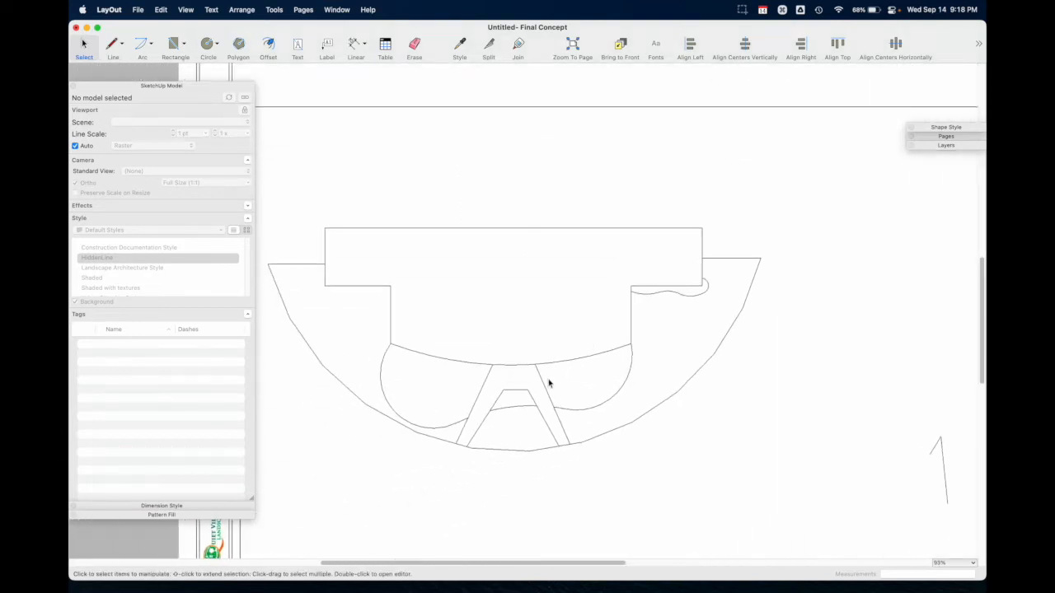
click(549, 382)
scroll(546, 377, down, 3)
drag(596, 197, 600, 136)
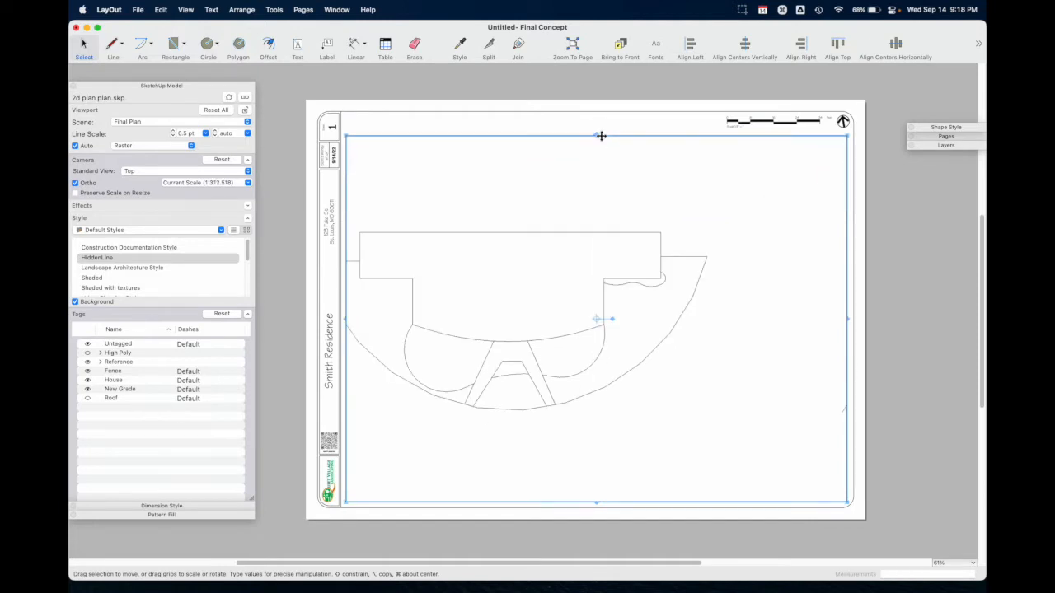
Set the plan viewport's scale to 1/8" = 1'-0" (1:96)
middle_drag(519, 341, 520, 341)
right_click(520, 339)
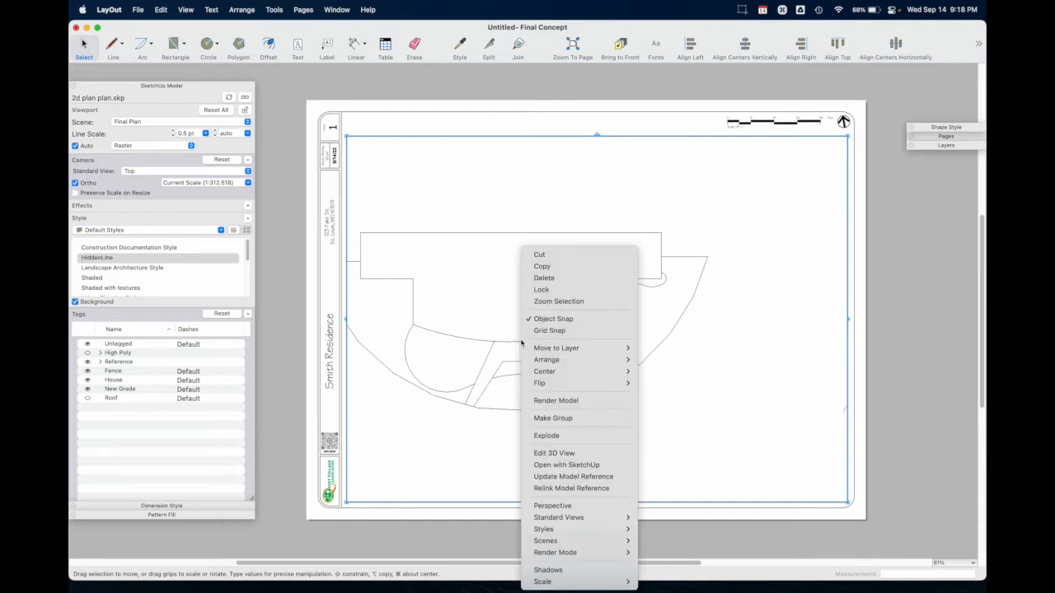
mouse_move(602, 584)
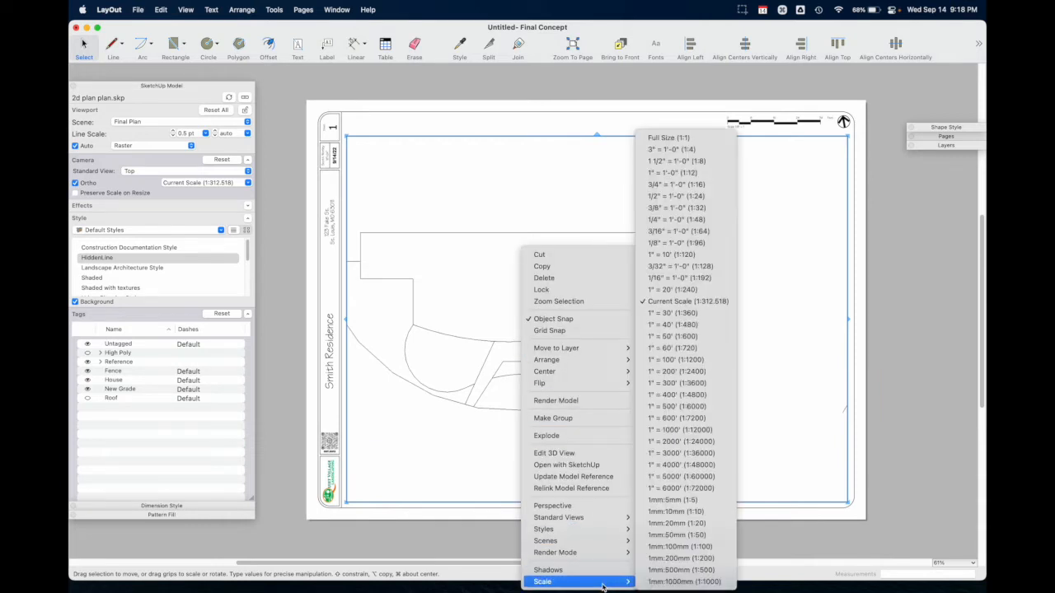
click(206, 192)
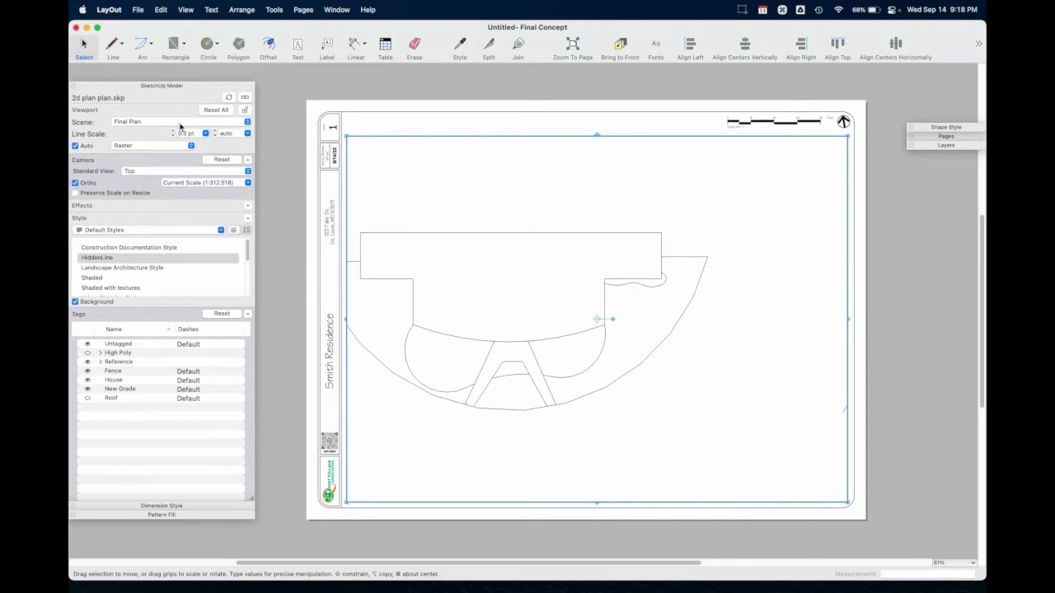
click(248, 183)
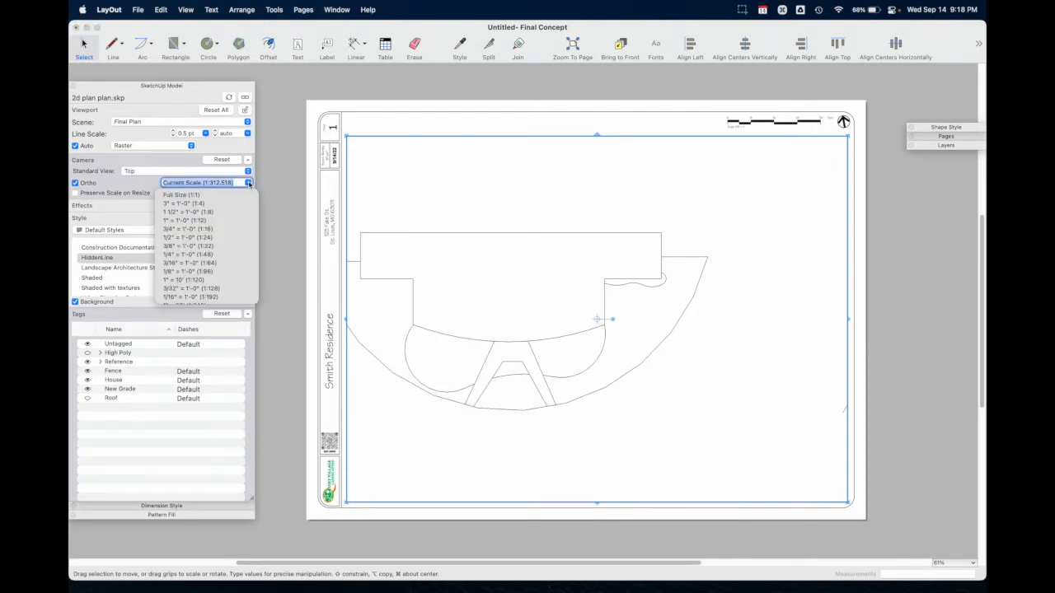
click(248, 183)
right_click(574, 381)
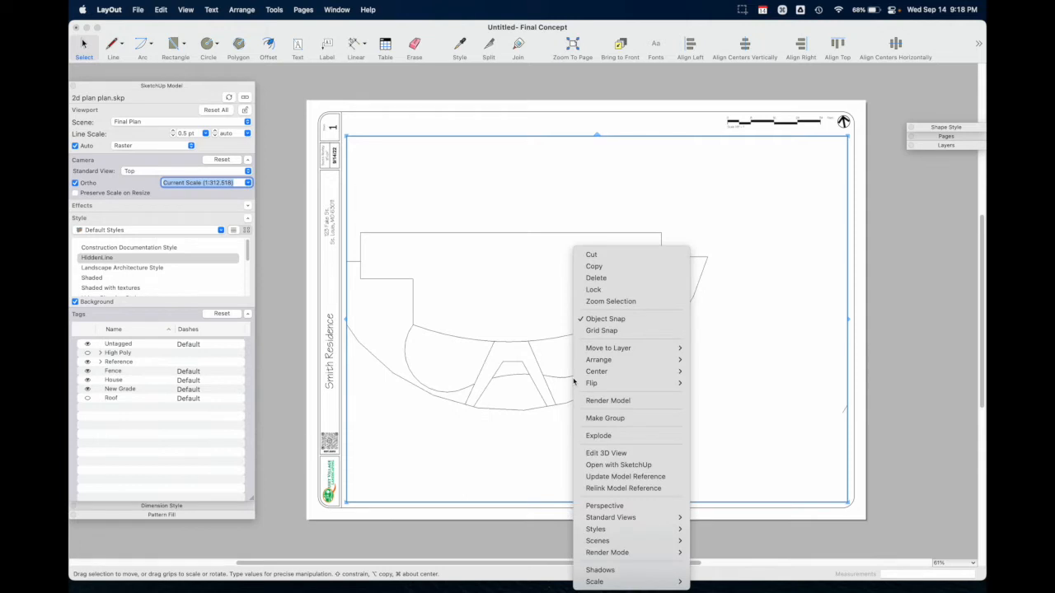
mouse_move(641, 582)
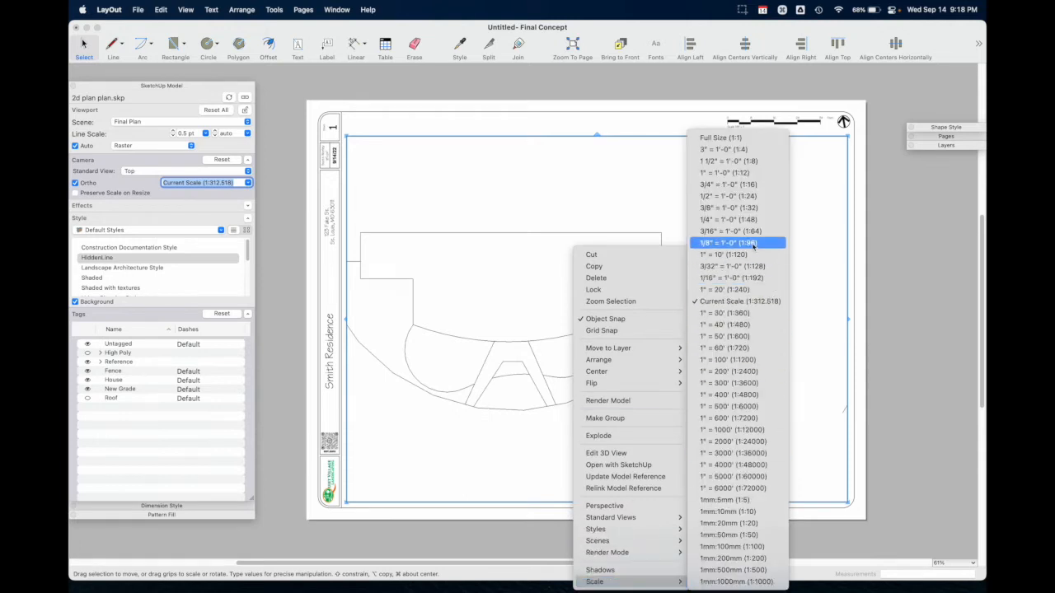
click(752, 243)
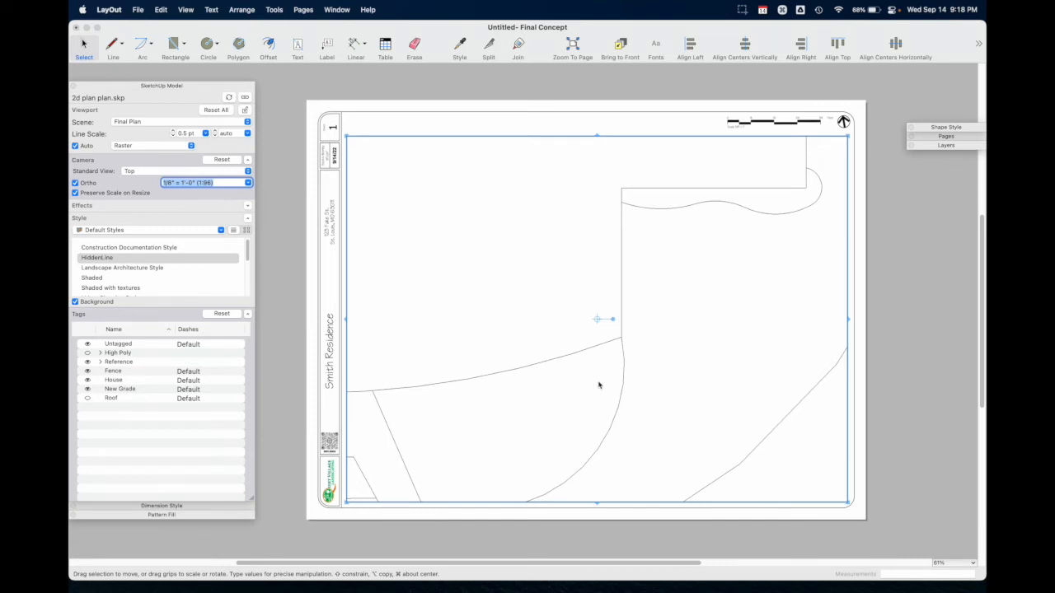
Pan the model inside the viewport to frame the house's stepped corner, the wavy bed edge and the angled boundary line
double_click(644, 338)
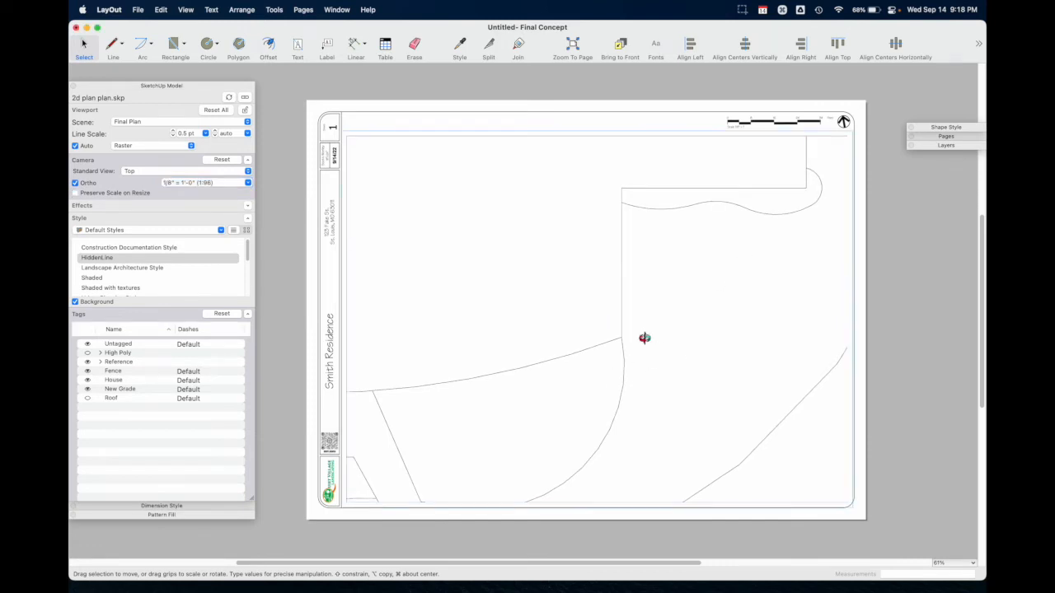
shift+drag(531, 387, 823, 216)
shift+drag(612, 354, 744, 290)
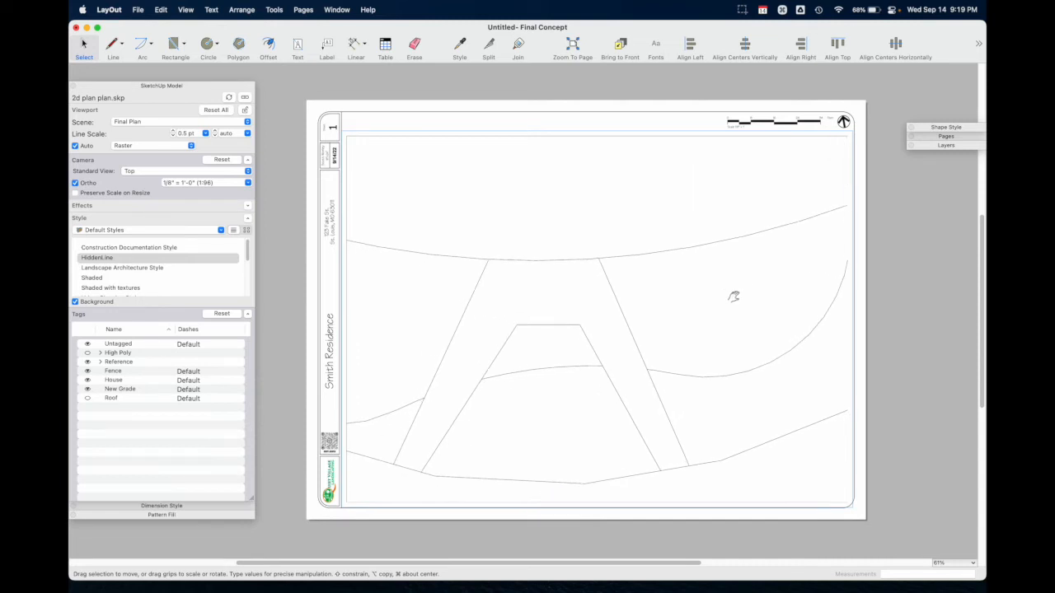
shift+drag(604, 376, 563, 411)
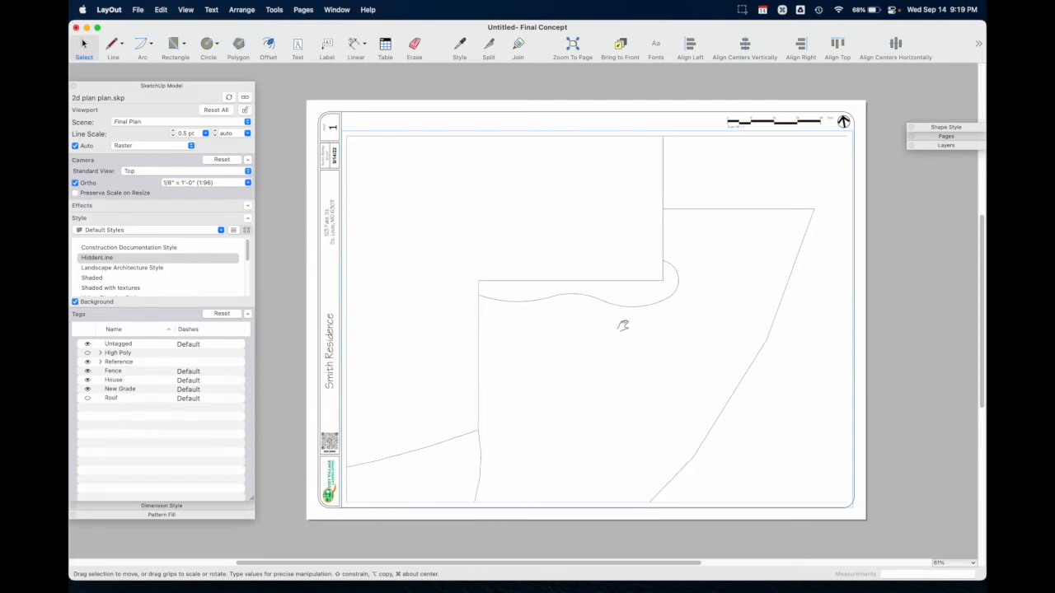
shift+drag(617, 330, 617, 320)
key(Escape)
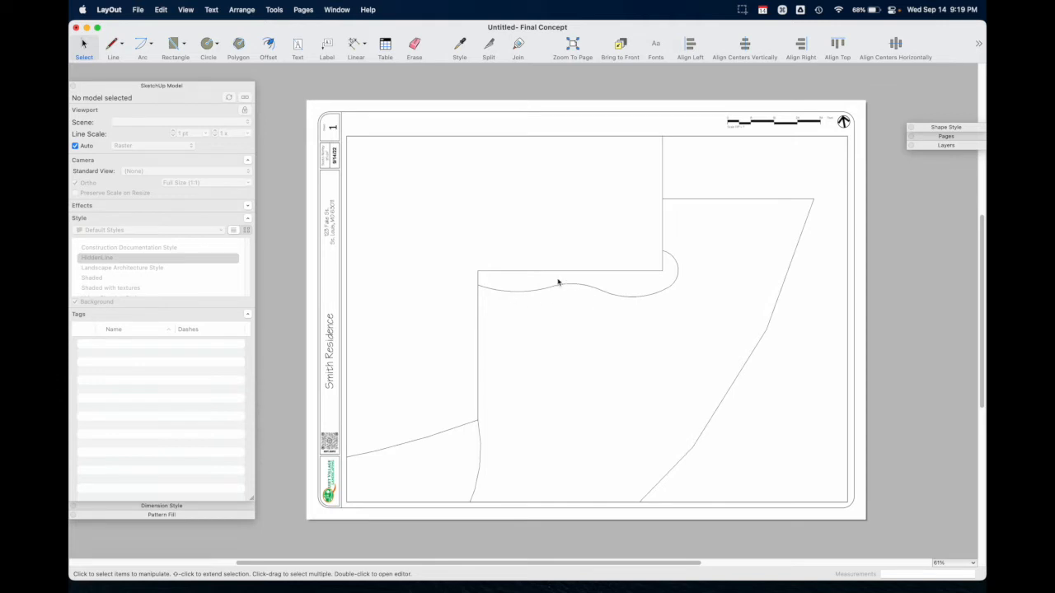
Turn off the stroke around the plan viewport in Shape Style, then deselect the viewport
click(701, 233)
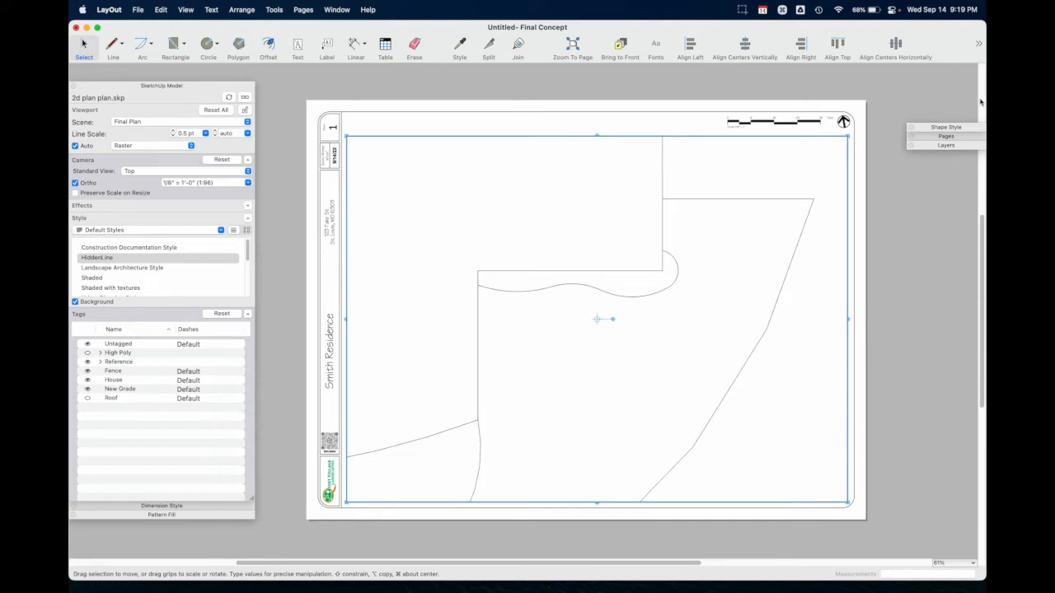
click(966, 128)
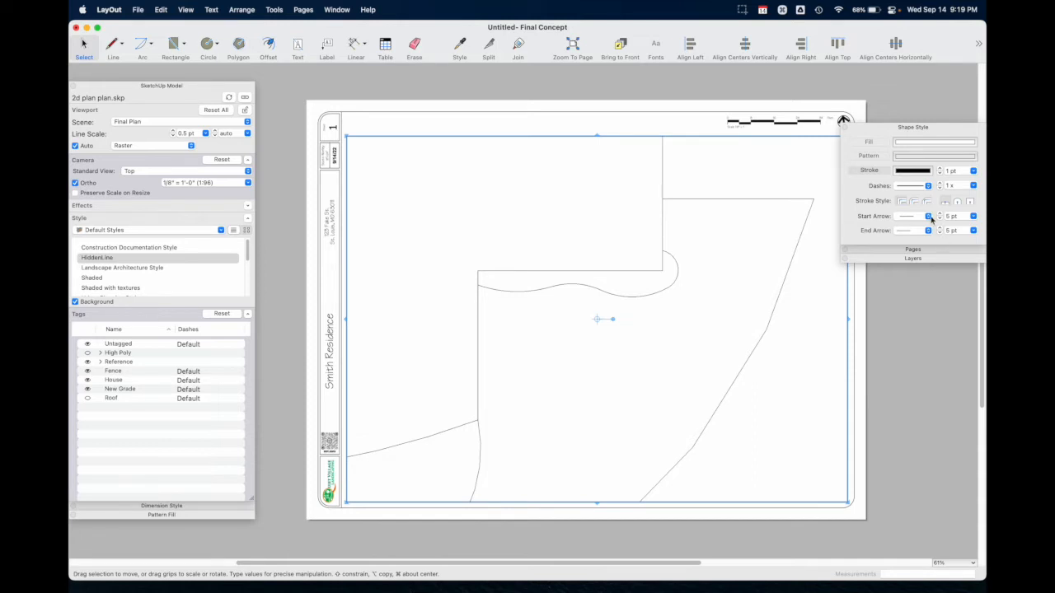
click(882, 173)
click(907, 315)
click(637, 178)
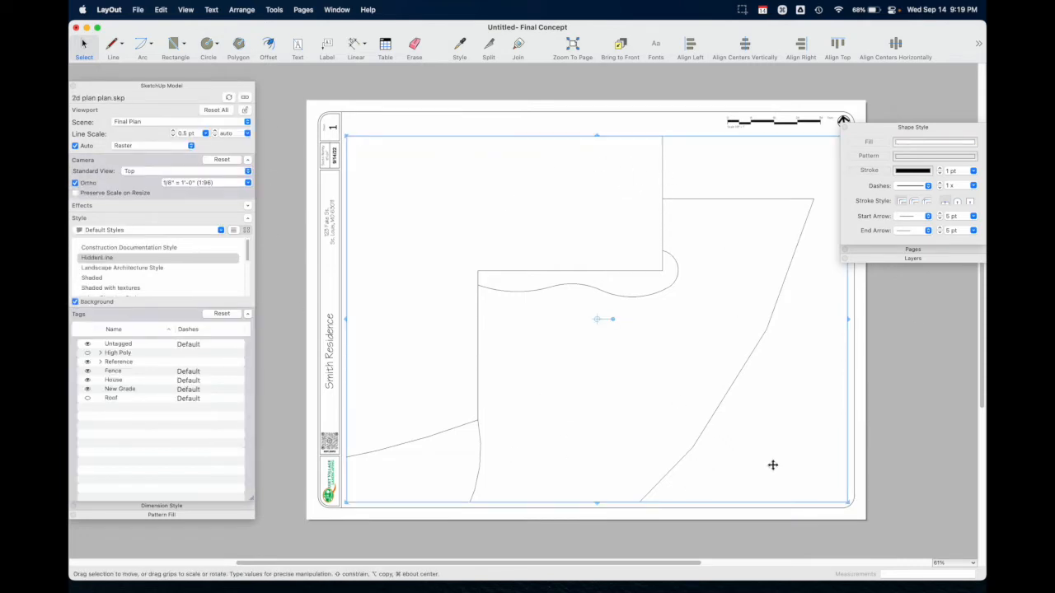
click(886, 437)
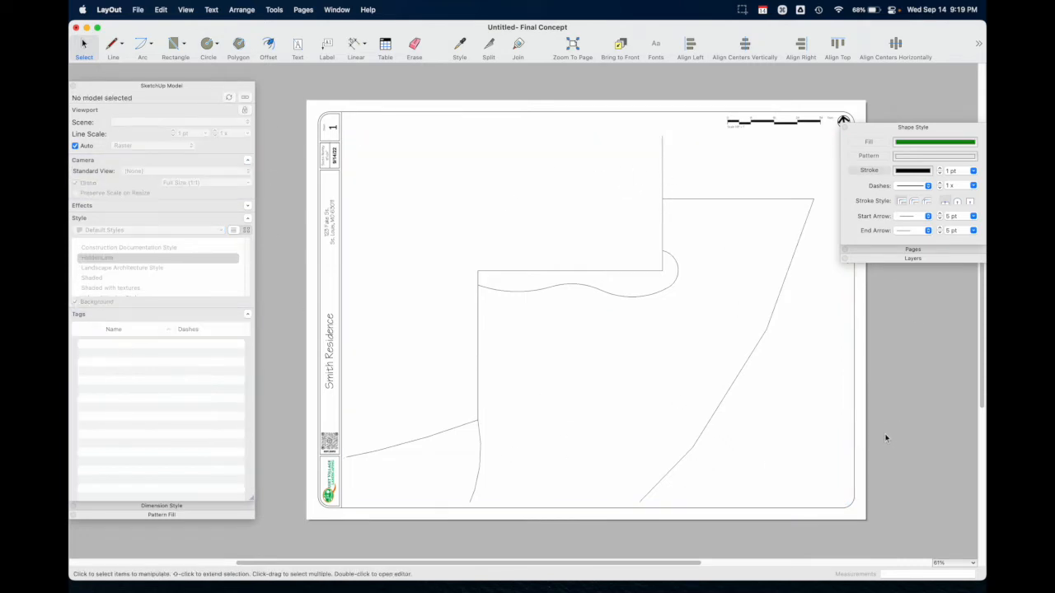
Show the document's layers and check the Title Block layer's visibility and lock
scroll(601, 384, right, 3)
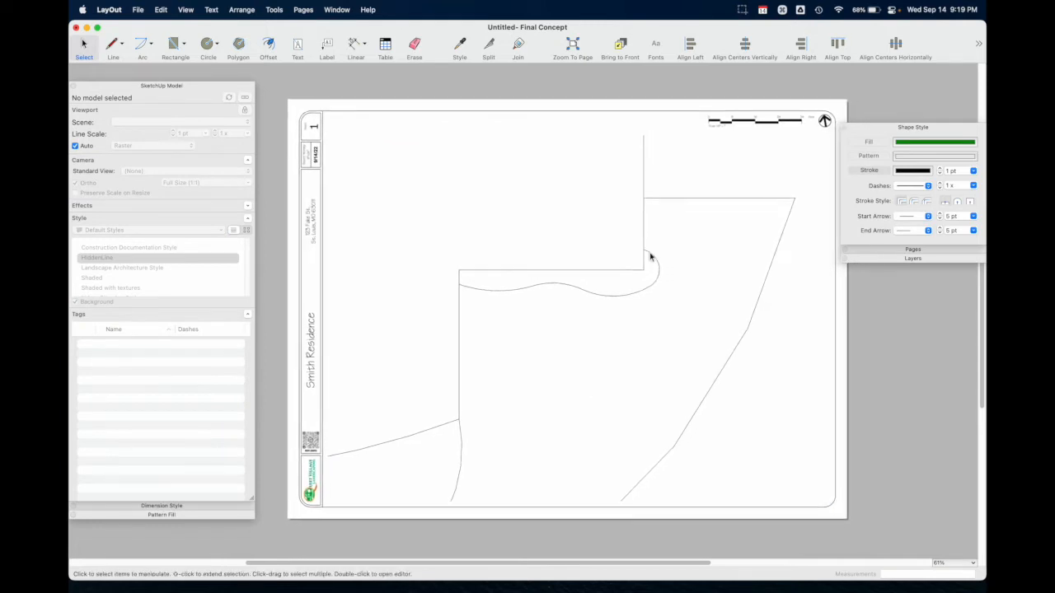
click(942, 260)
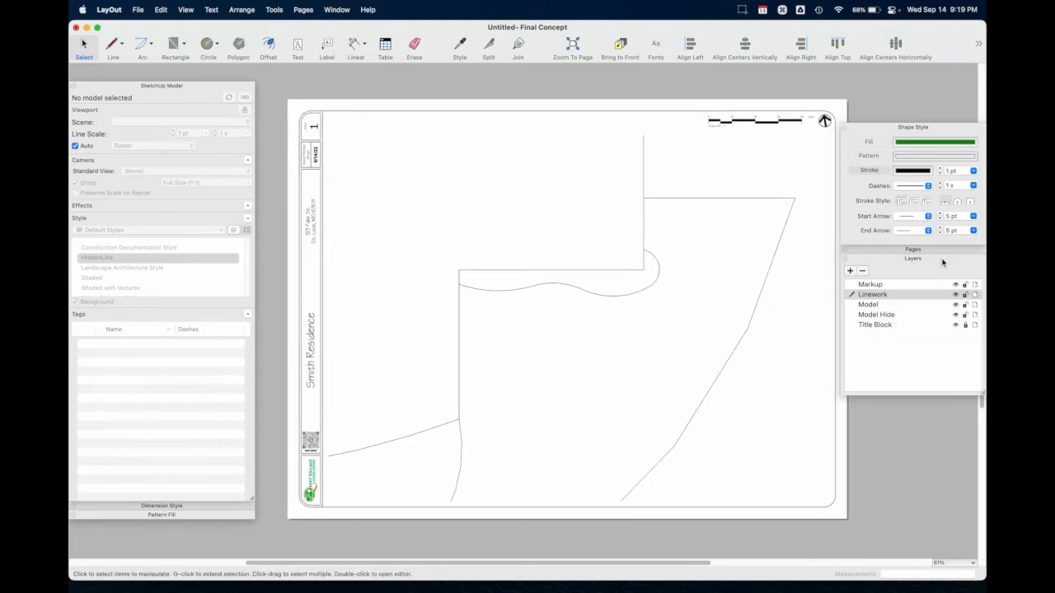
click(909, 326)
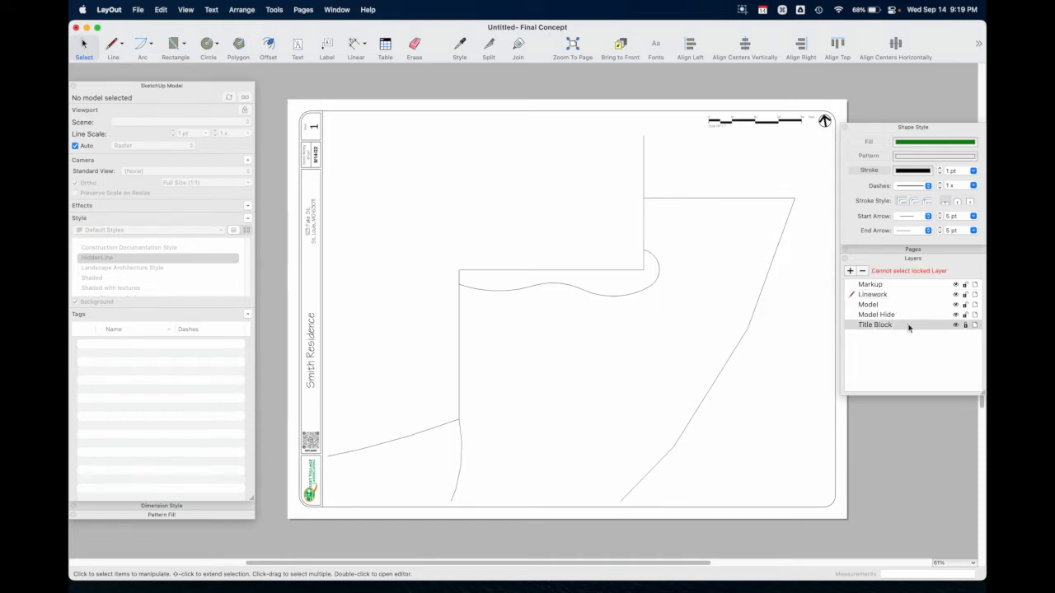
click(956, 326)
click(956, 326)
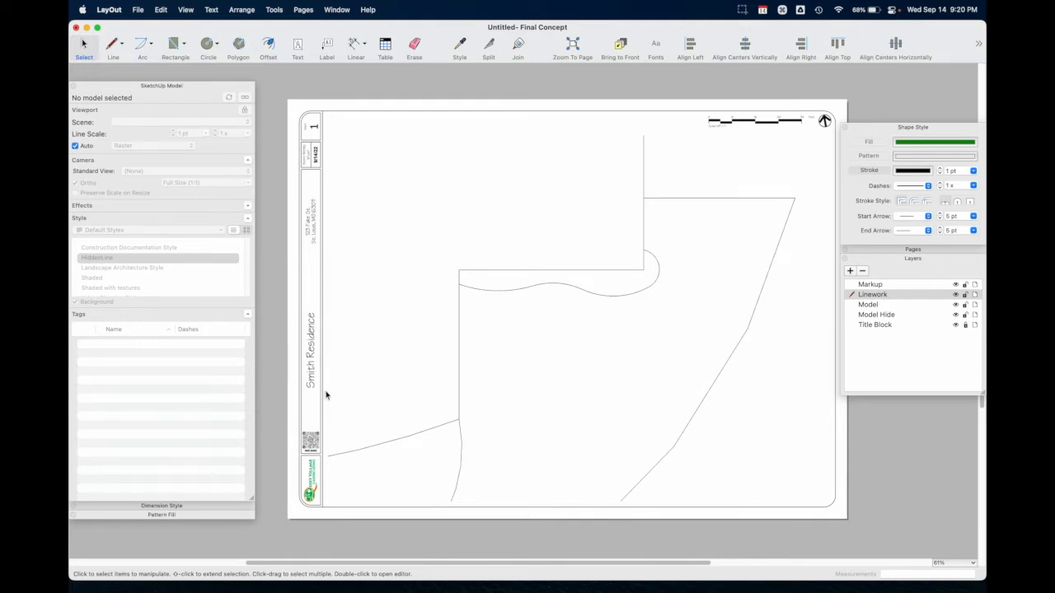
click(965, 326)
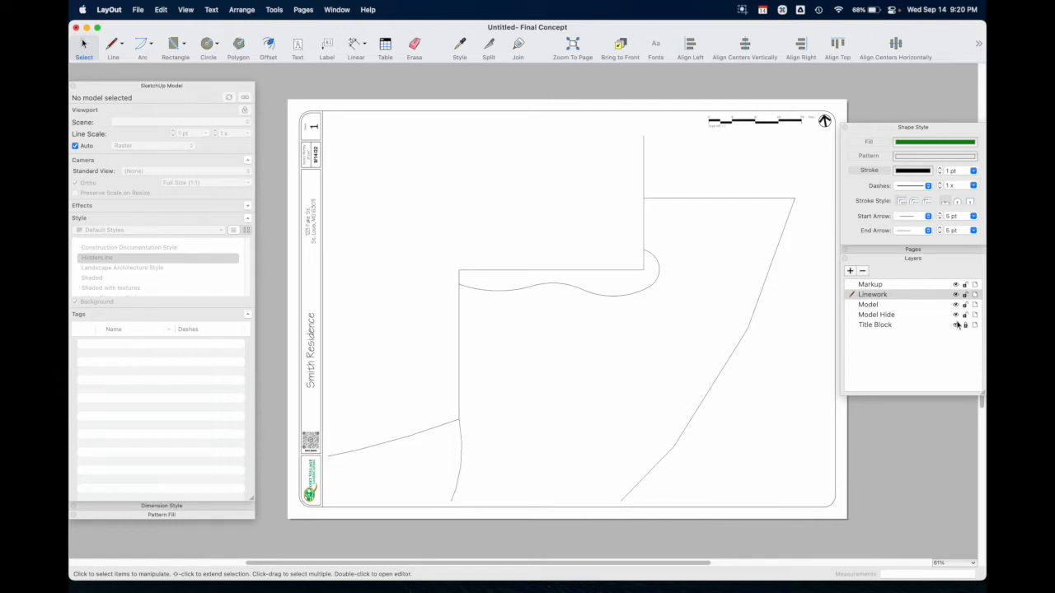
Make Model the active layer and select the plan viewport to check which layer holds it
click(879, 317)
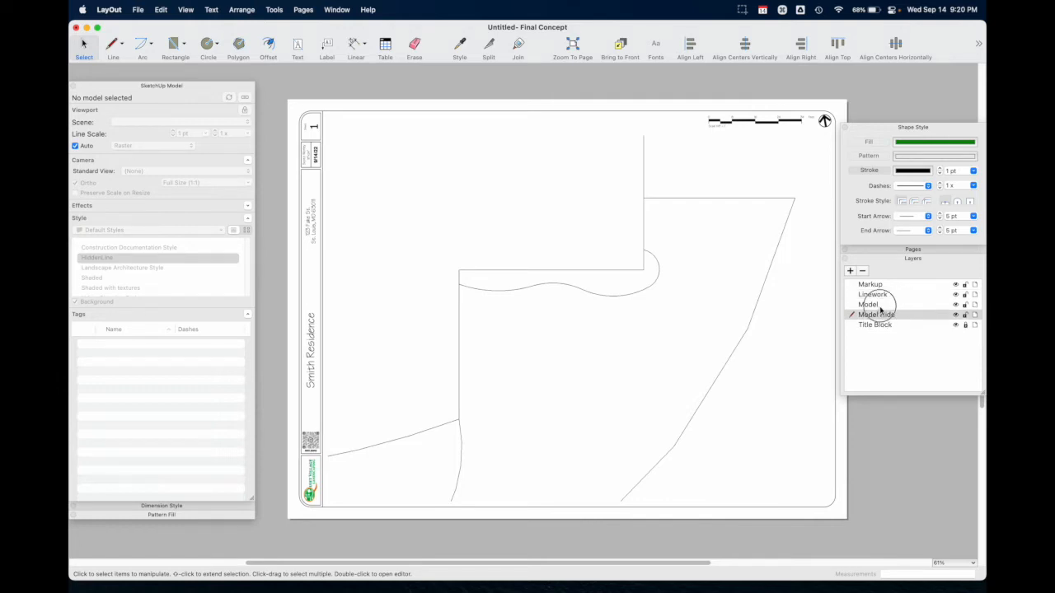
click(880, 304)
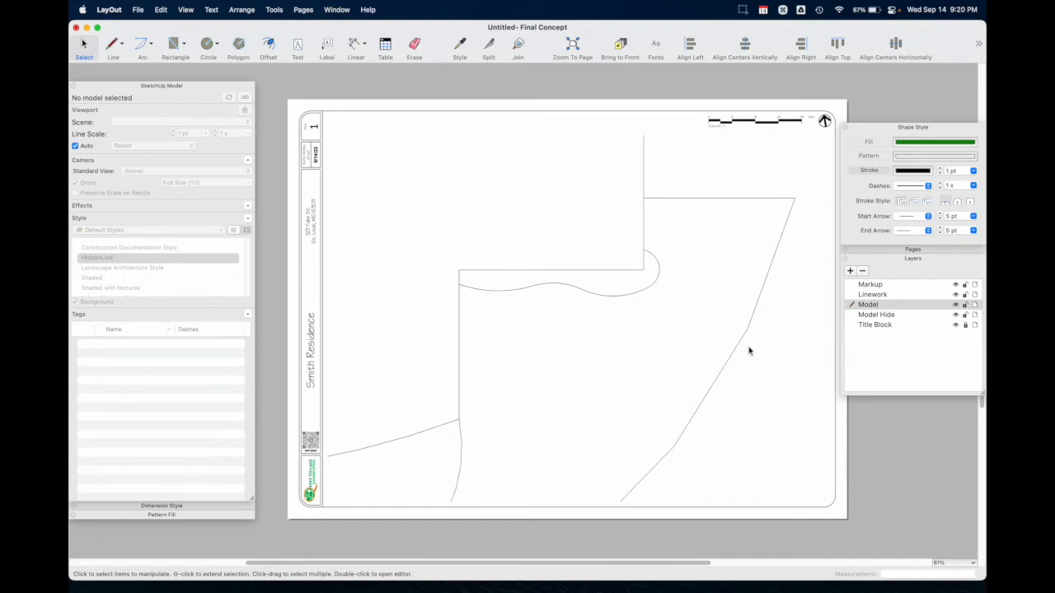
click(618, 348)
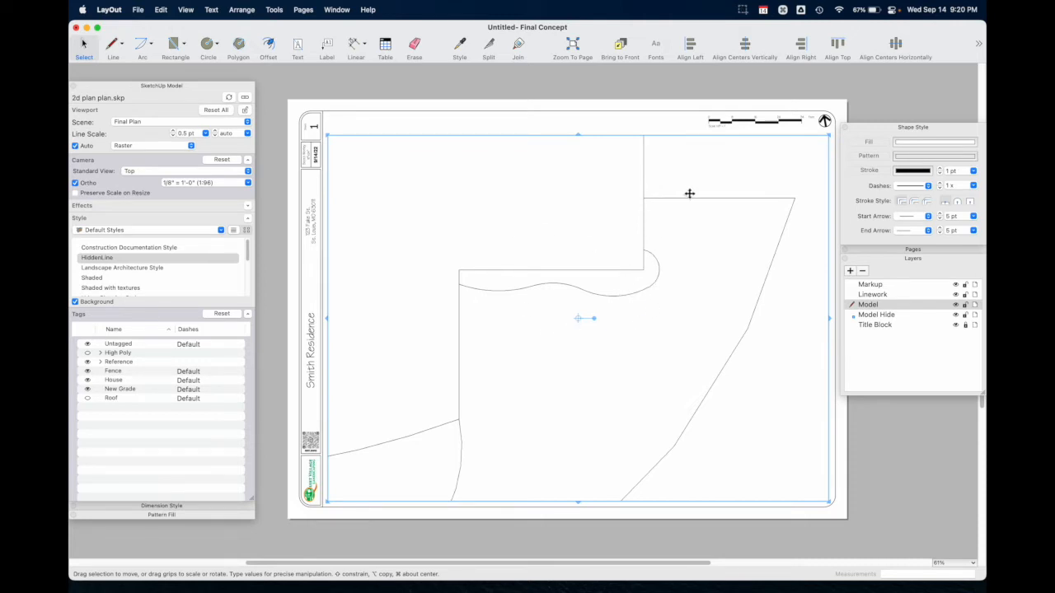
click(896, 462)
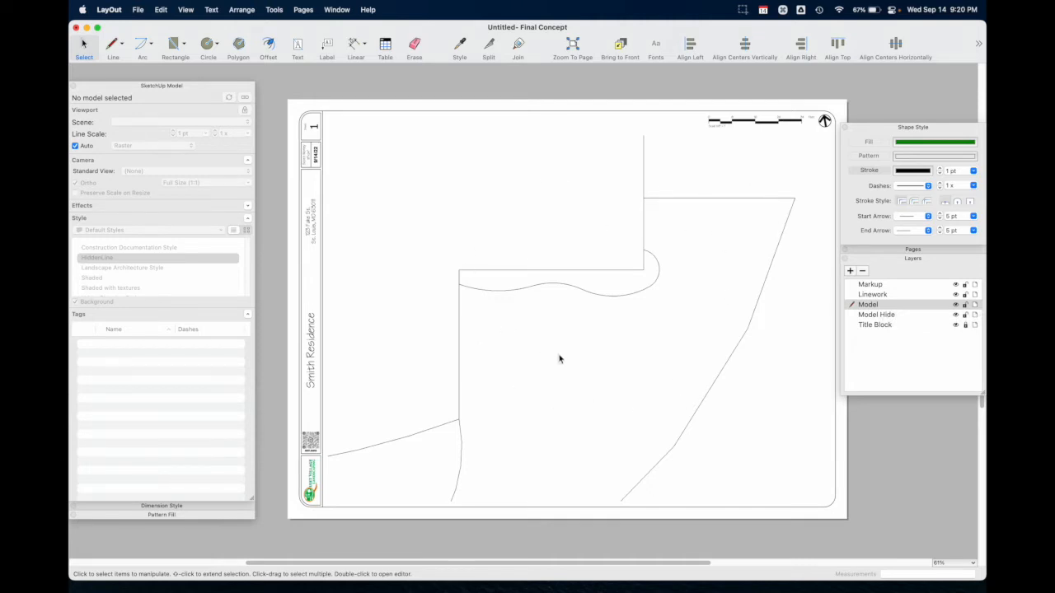
Copy the plan viewport, then hide and lock the Model Hide layer
click(747, 332)
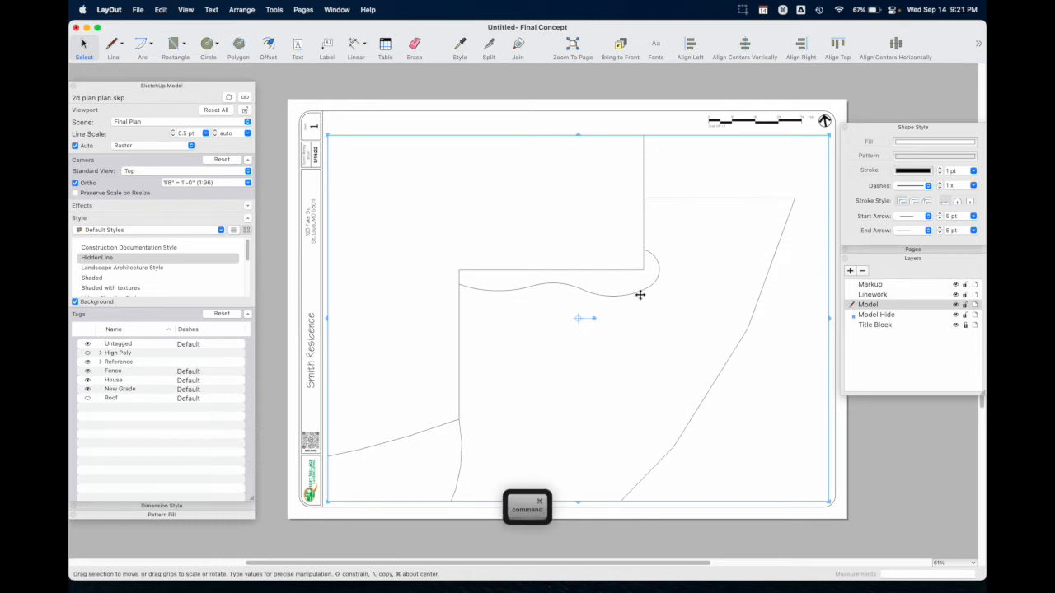
key(super+c)
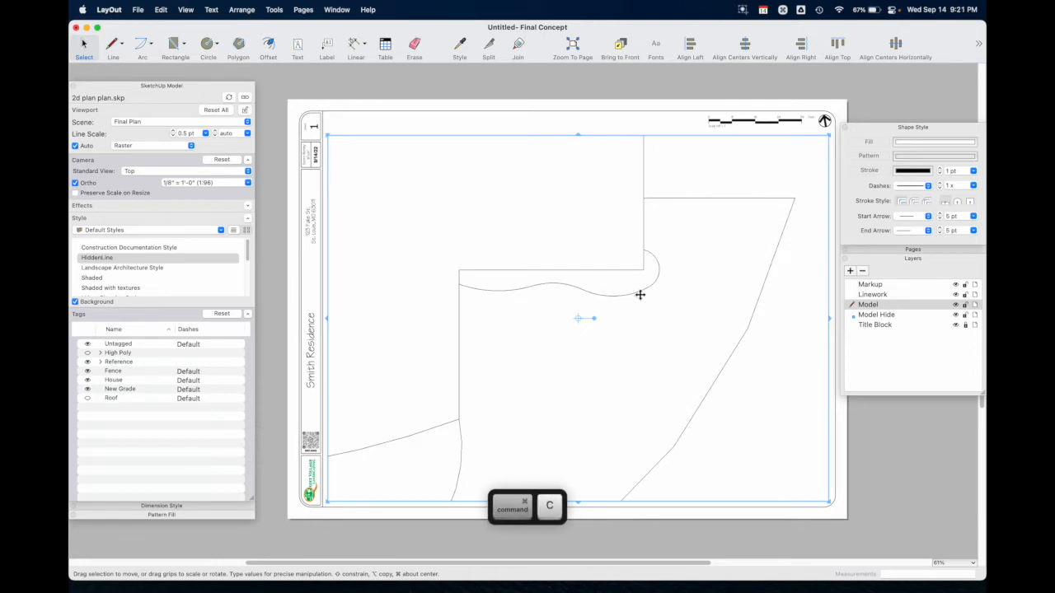
click(956, 317)
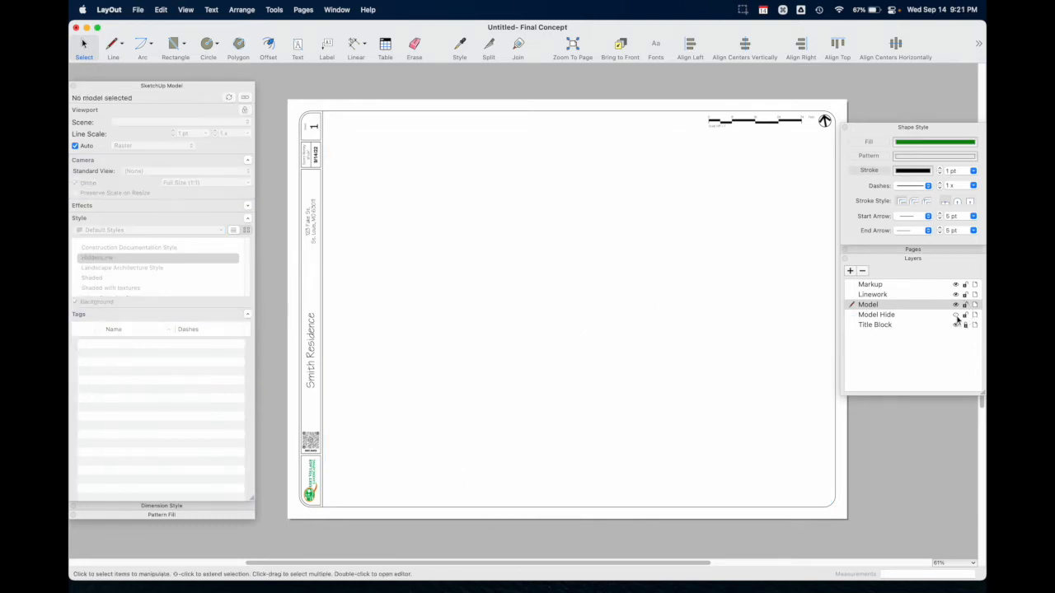
click(966, 318)
Paste the copied plan viewport onto the Model layer and deselect it
key(super)
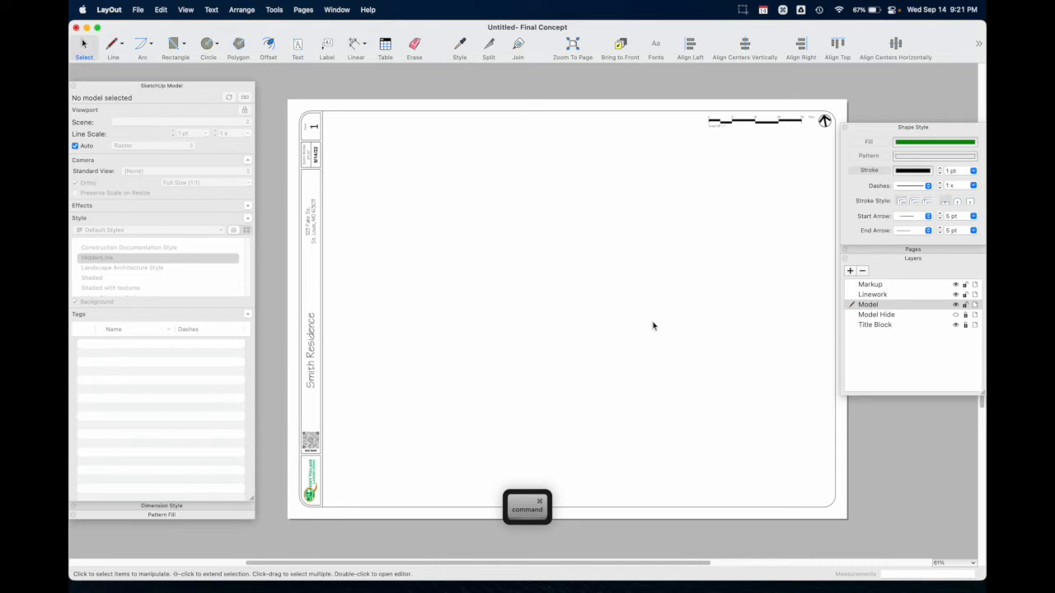
key(super+v)
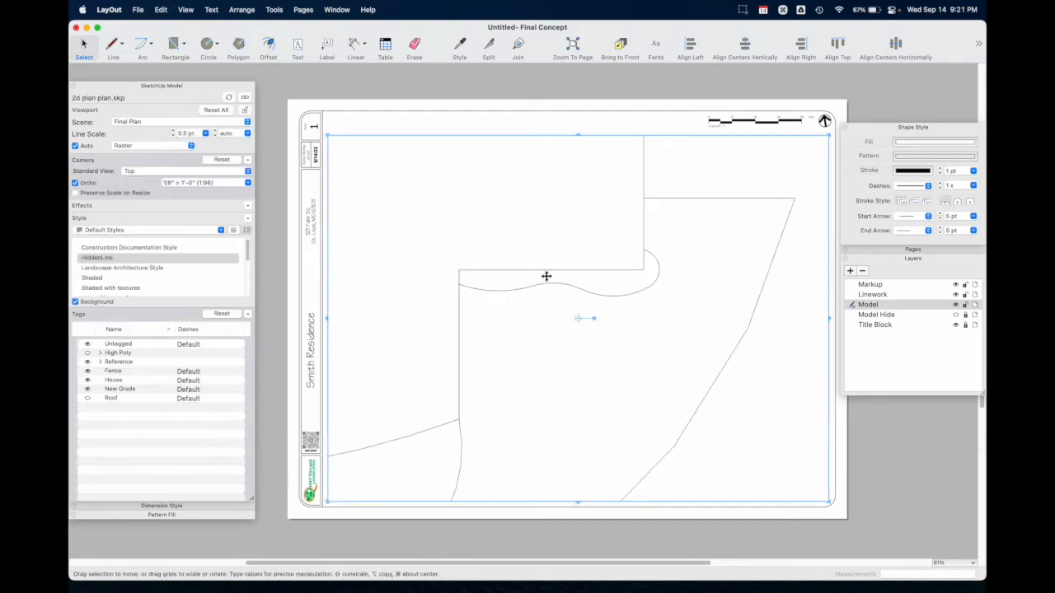
click(861, 433)
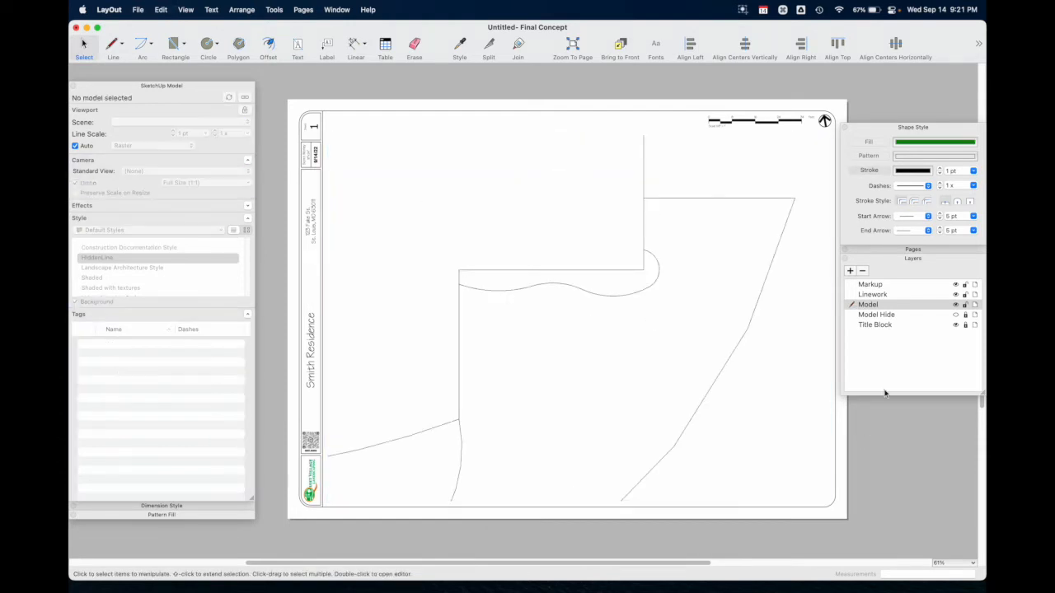
Hide and reshow the Model layer to check the pasted plan viewport
click(956, 304)
click(956, 315)
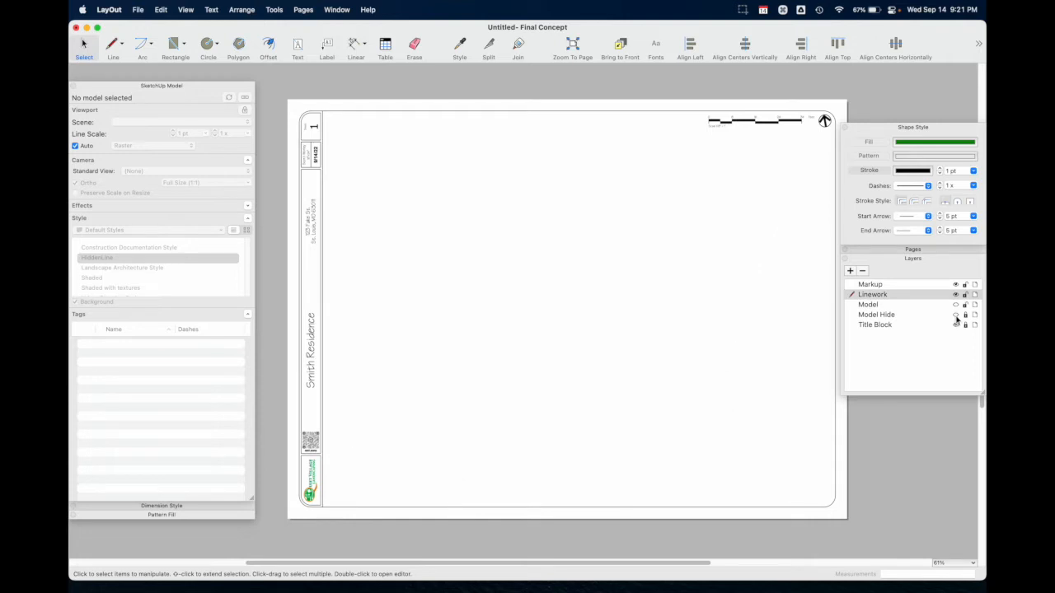
click(956, 305)
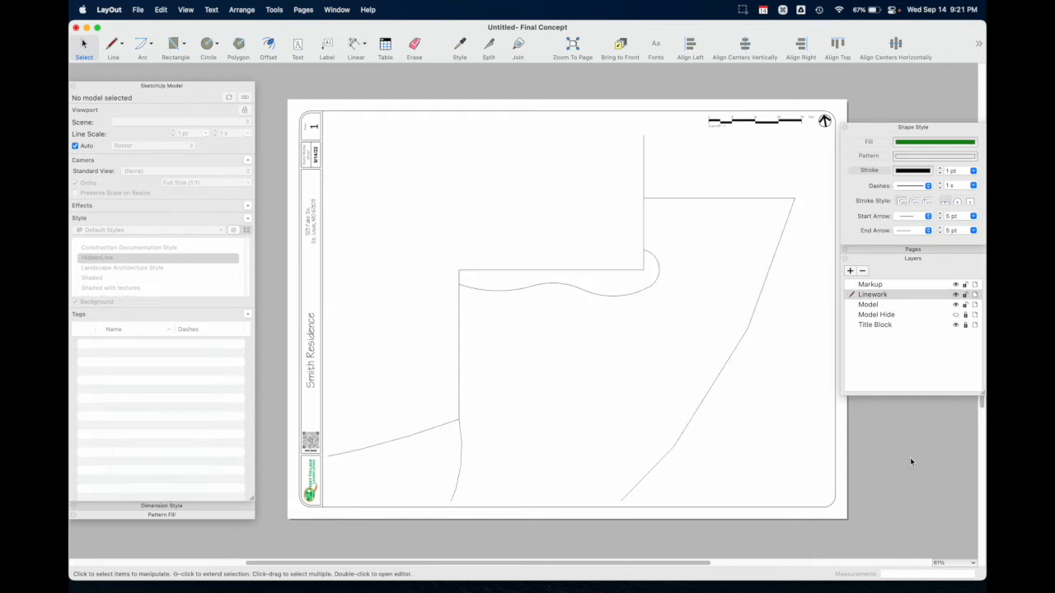
Set the plan viewport's render mode to Vector
click(649, 385)
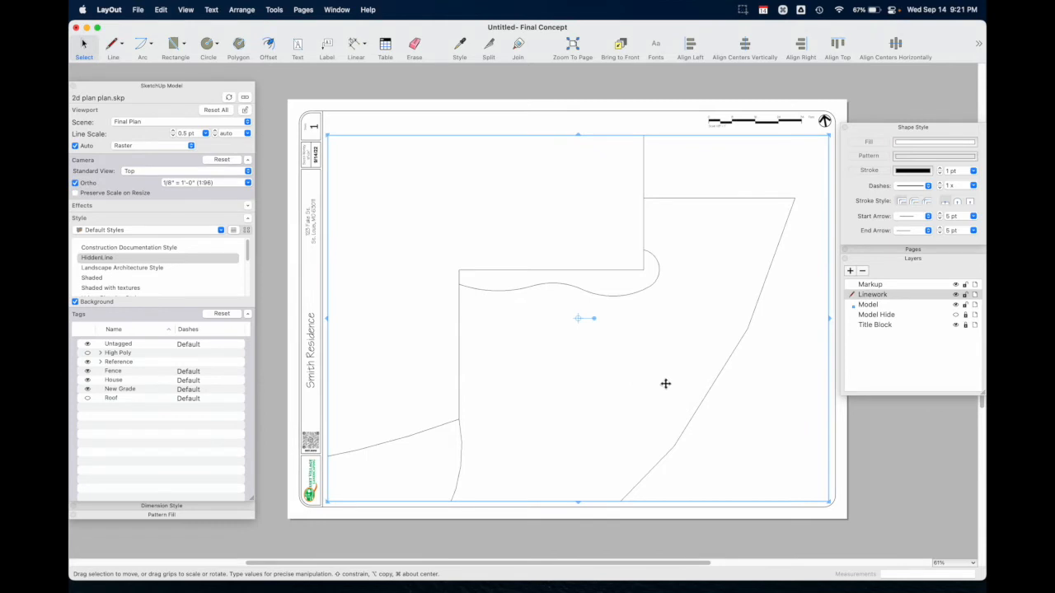
right_click(669, 334)
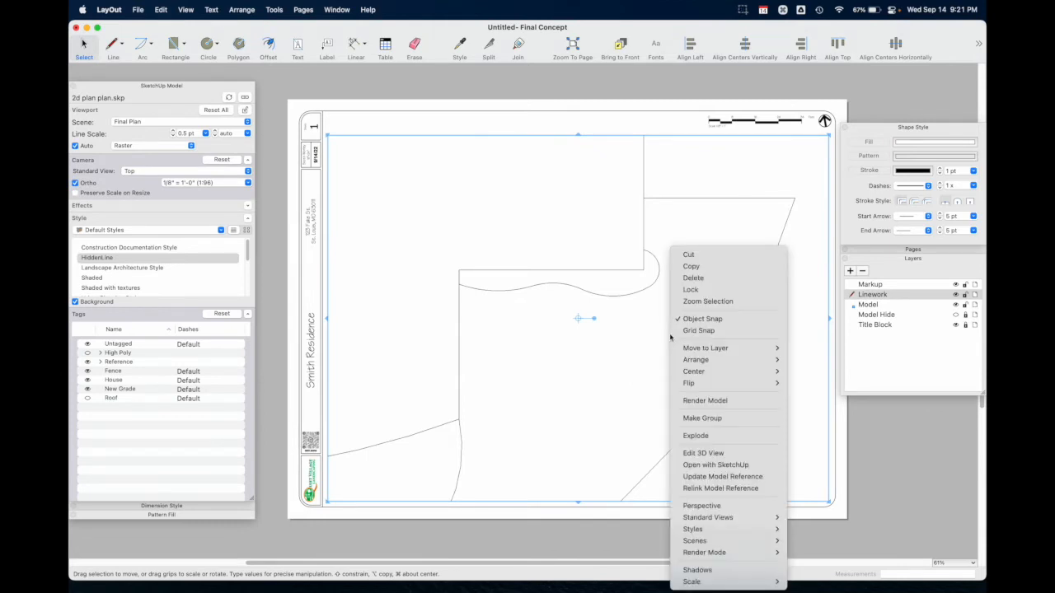
mouse_move(729, 553)
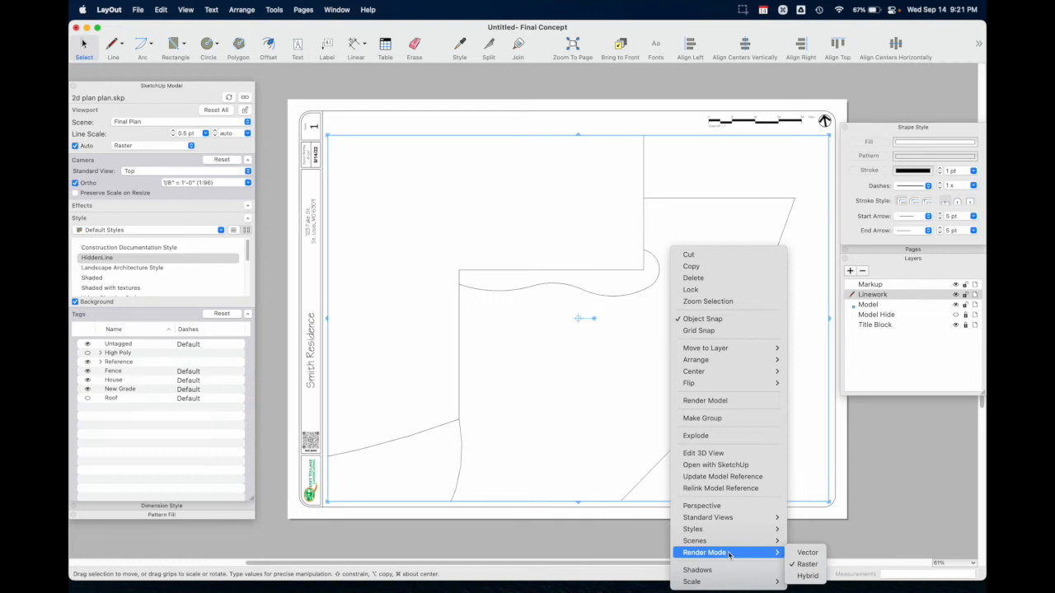
click(805, 554)
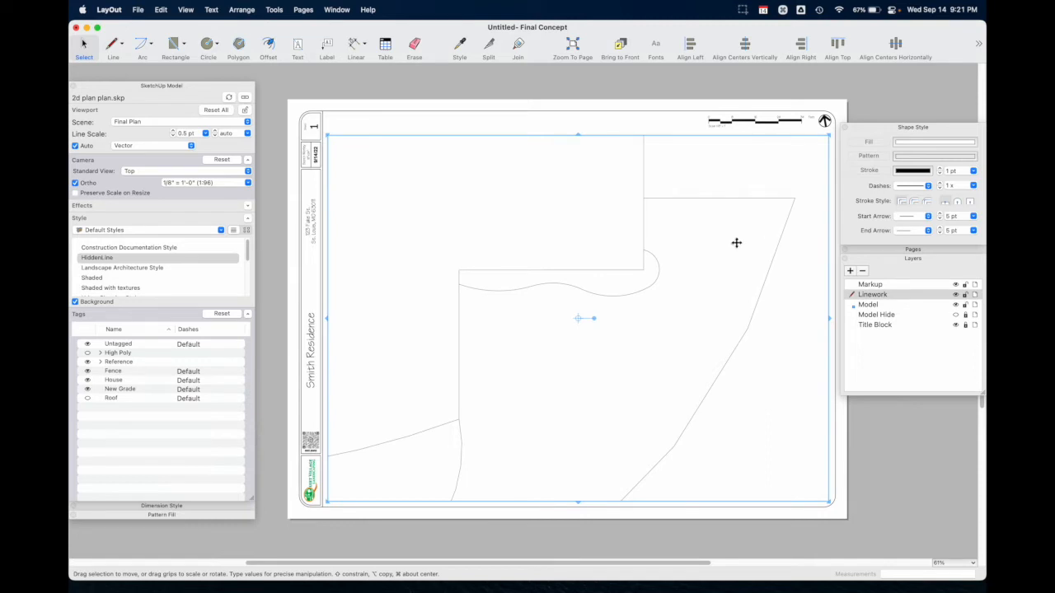
Explode the vector plan viewport into editable linework and deselect it
right_click(624, 265)
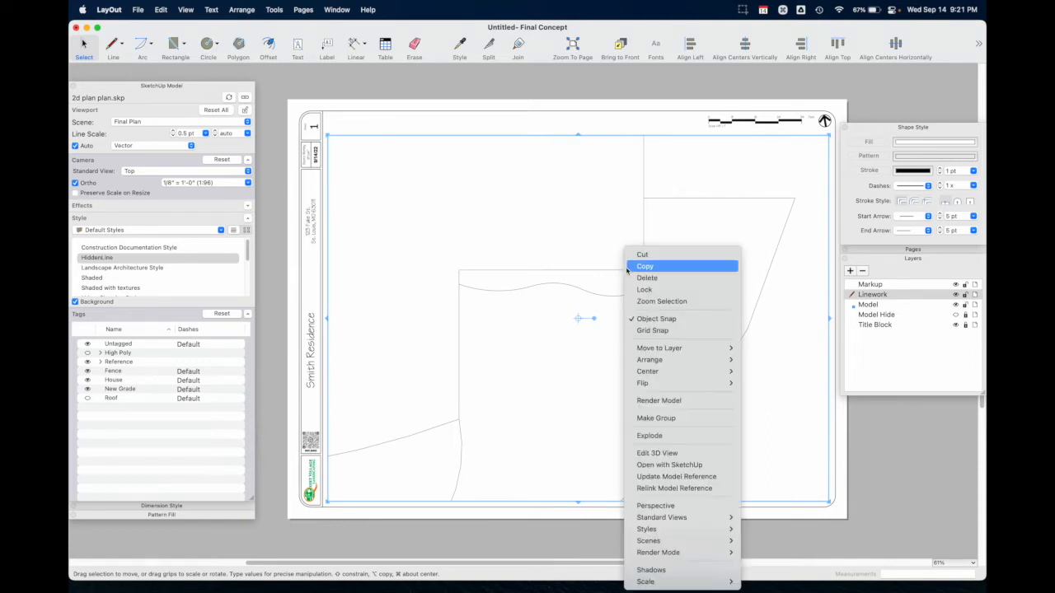
click(669, 435)
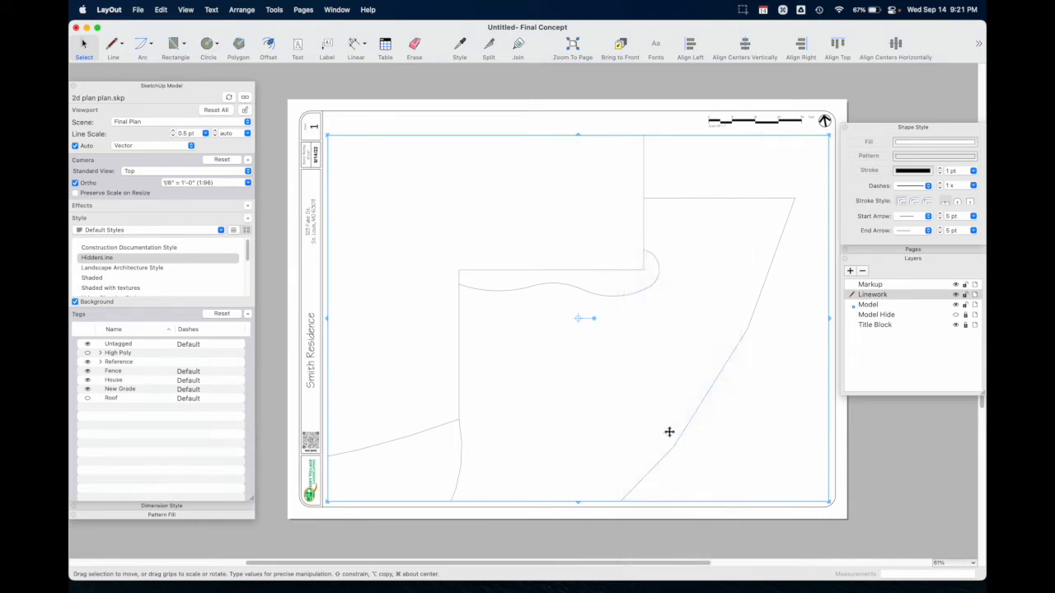
click(872, 458)
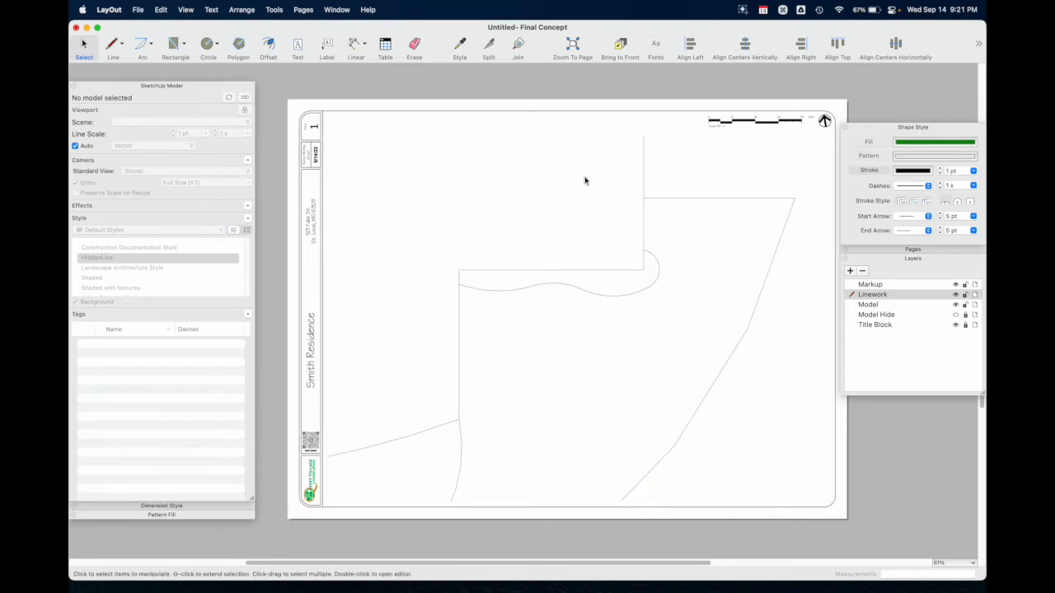
Hide and reshow the Model layer, then open the exploded plan's nested groups and select the wavy bed outline
click(956, 304)
click(956, 304)
click(562, 284)
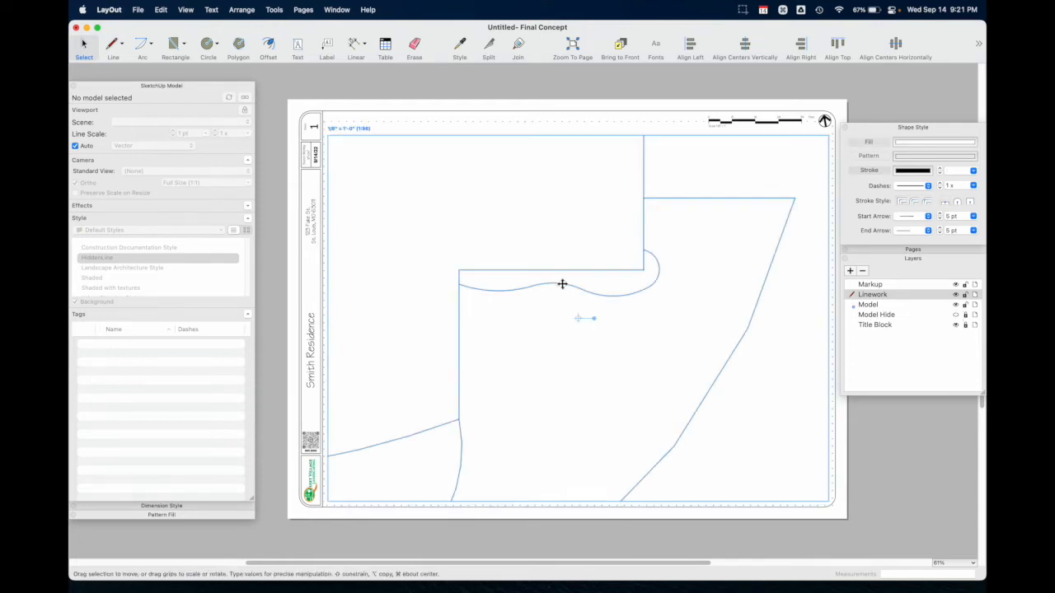
double_click(562, 285)
click(563, 284)
double_click(564, 284)
click(564, 283)
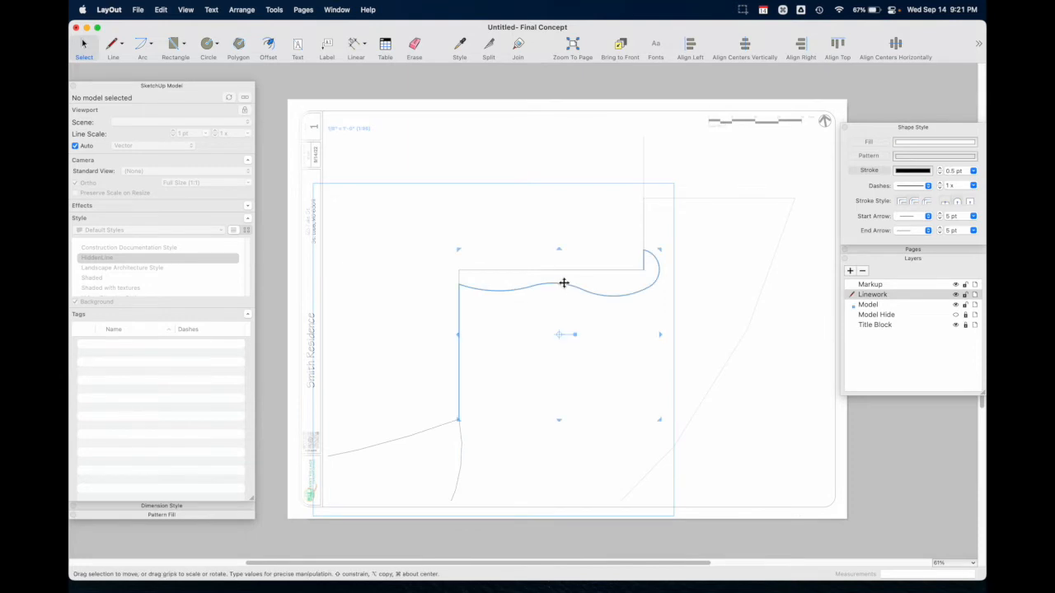
Try moving the wavy bed outline away from the house, then undo the move and leave the nested groups
scroll(575, 290, up, 3)
drag(563, 285, 619, 337)
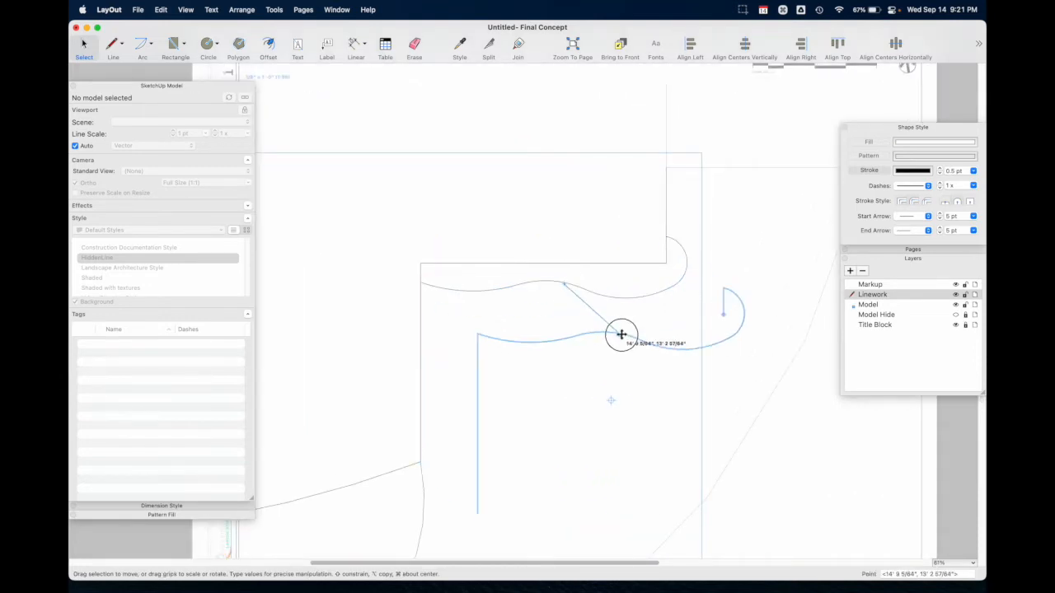
key(super+z)
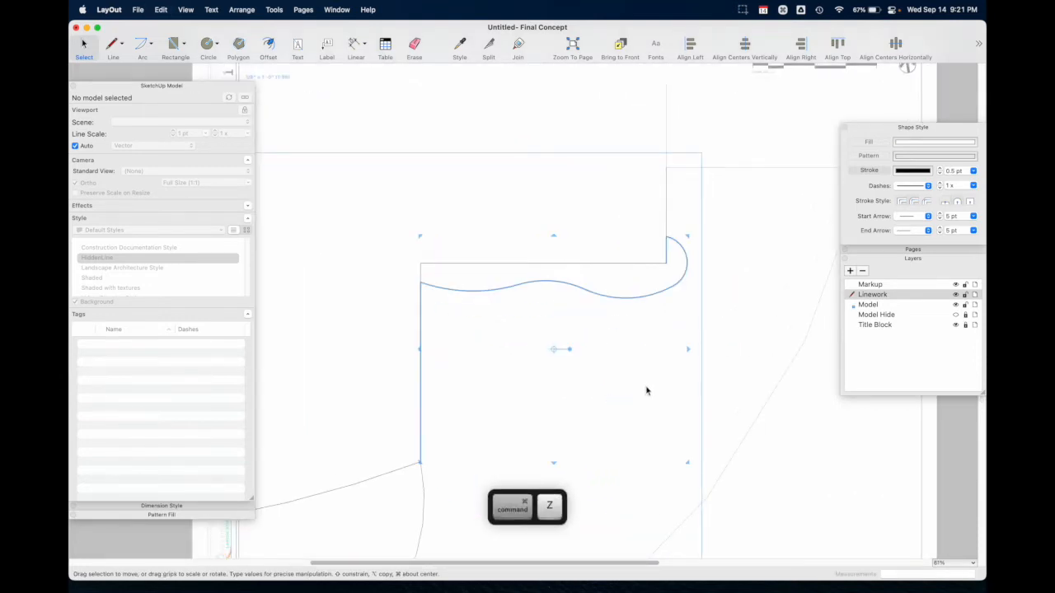
key(Escape)
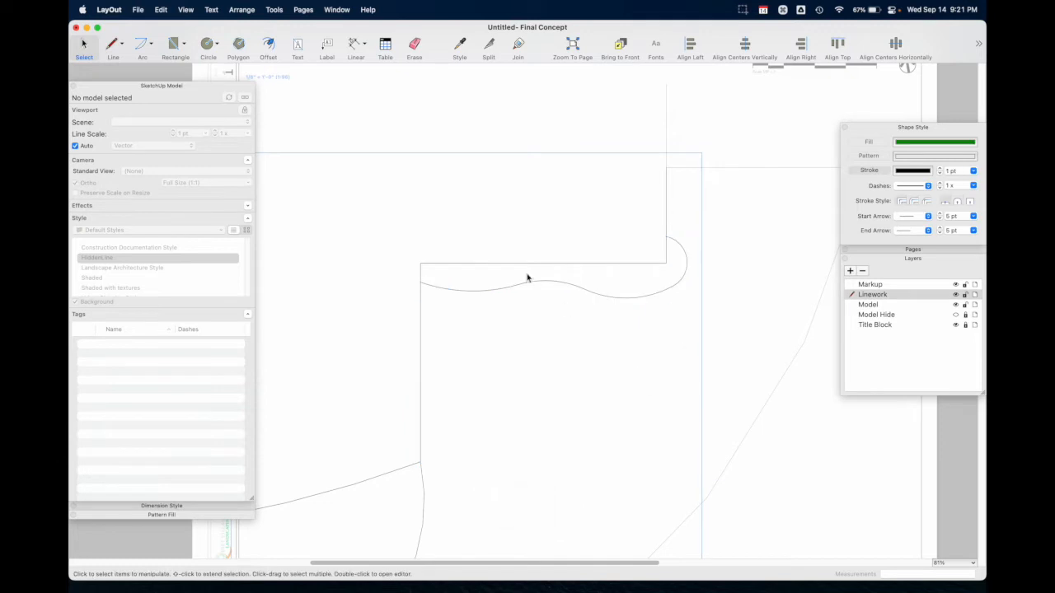
scroll(528, 279, down, 5)
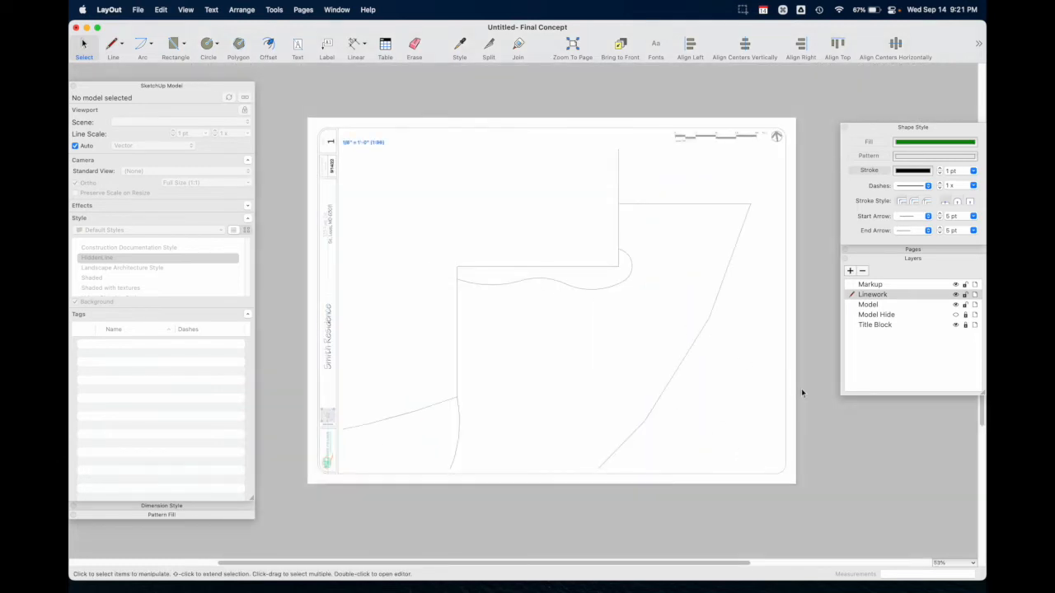
Hide and lock the Model layer, then show and unlock Model Hide and select its viewport to inspect it
click(956, 305)
click(956, 315)
click(618, 291)
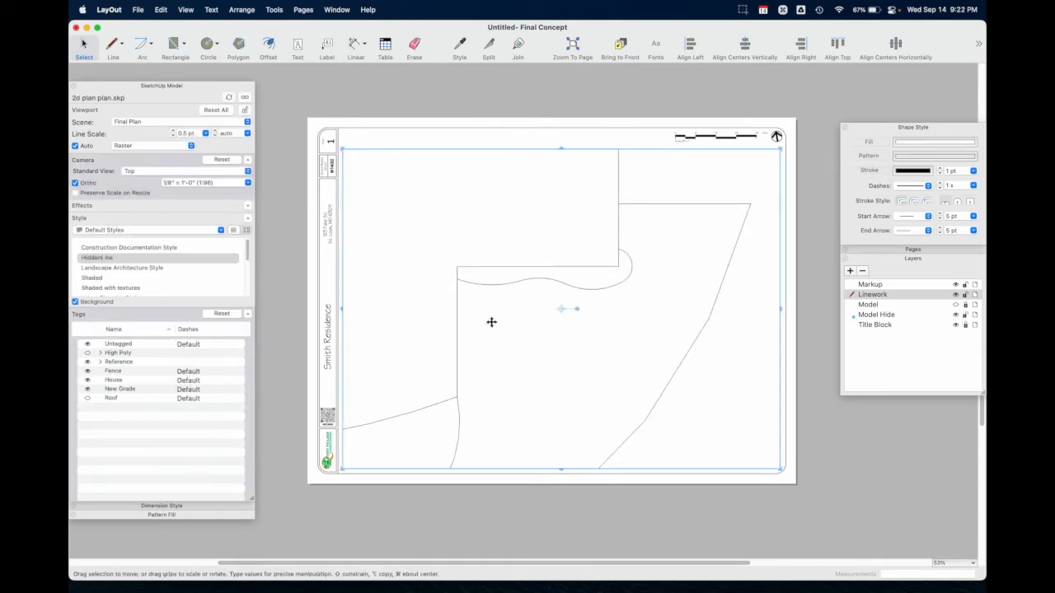
Lock and hide the Model Hide layer, then show the locked Model layer again
click(958, 316)
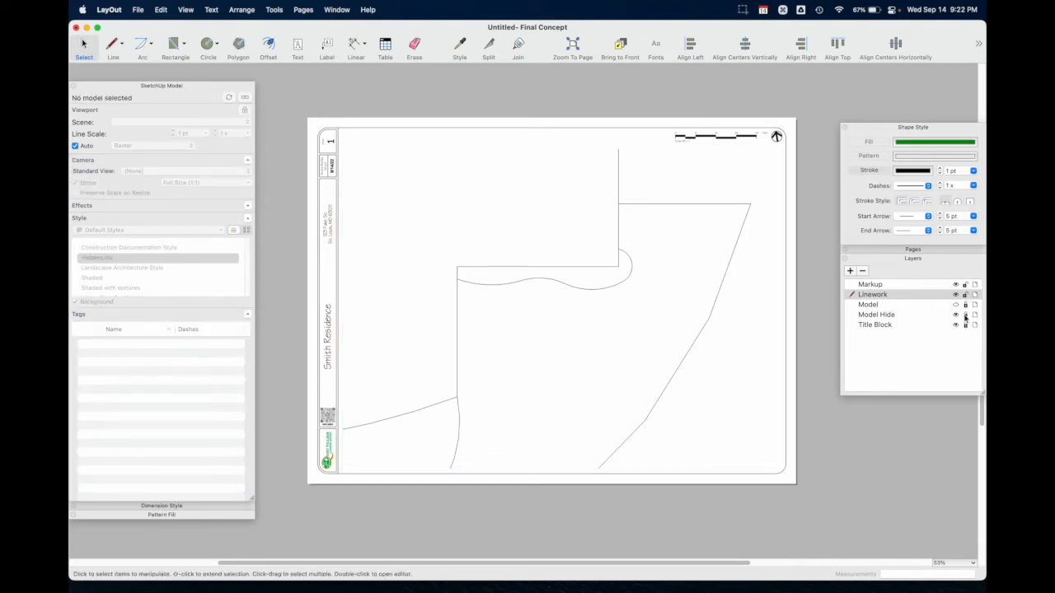
click(955, 314)
click(957, 305)
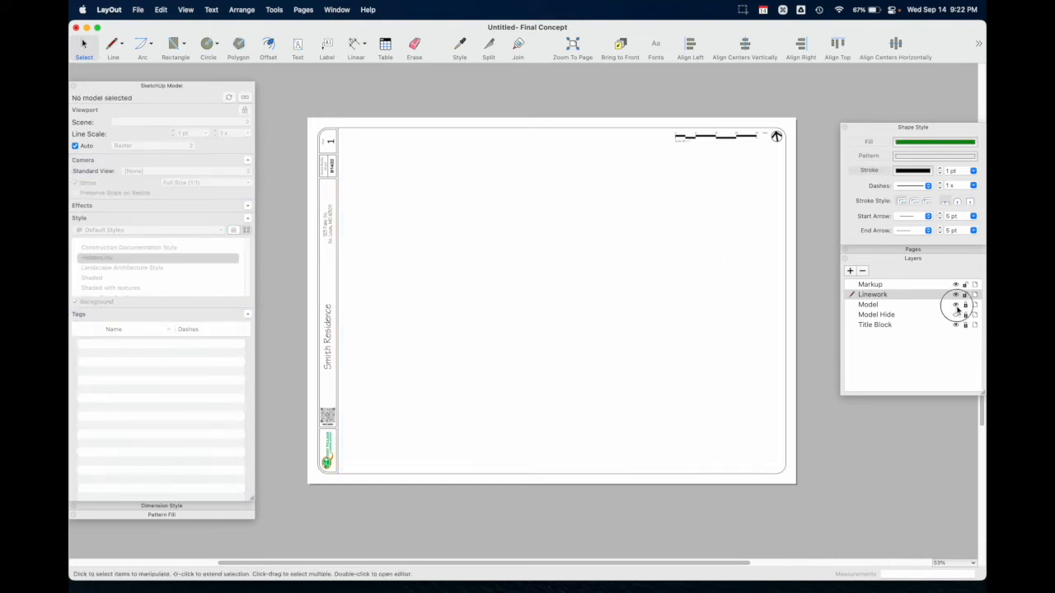
scroll(655, 325, up, 3)
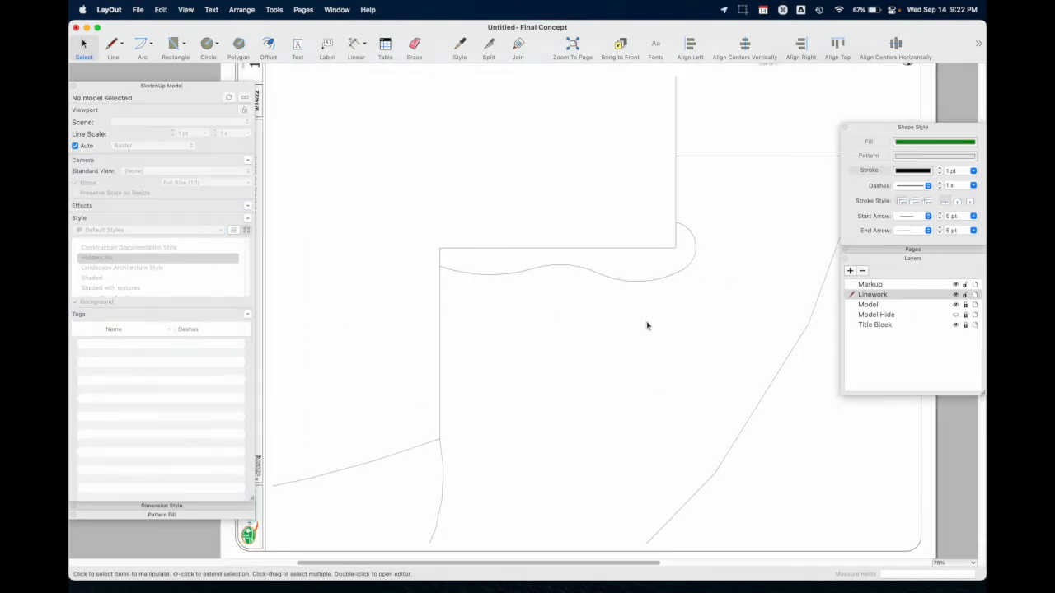
middle_drag(641, 326, 643, 322)
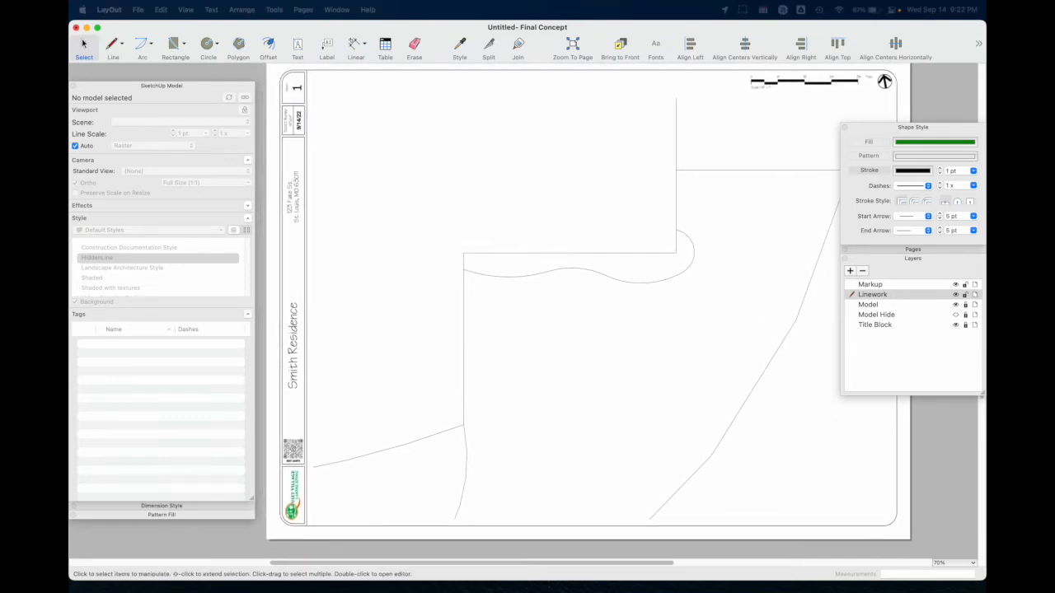
Place four trial copies of a plant symbol from the scrapbook's Plant Symbols 1/8"-1' page beside the house outline
drag(601, 197, 705, 181)
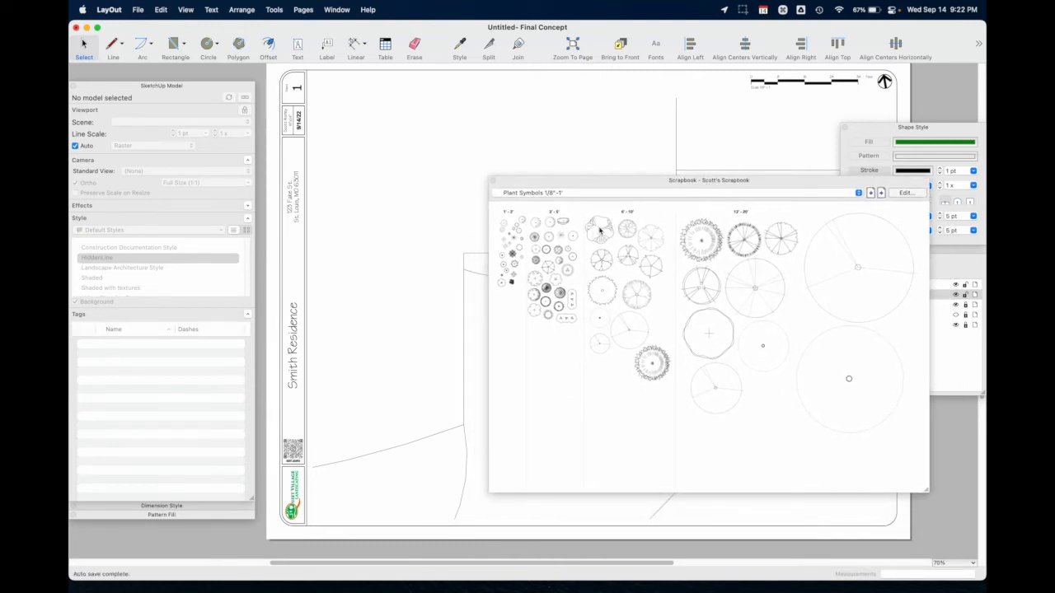
click(398, 376)
click(429, 335)
click(384, 315)
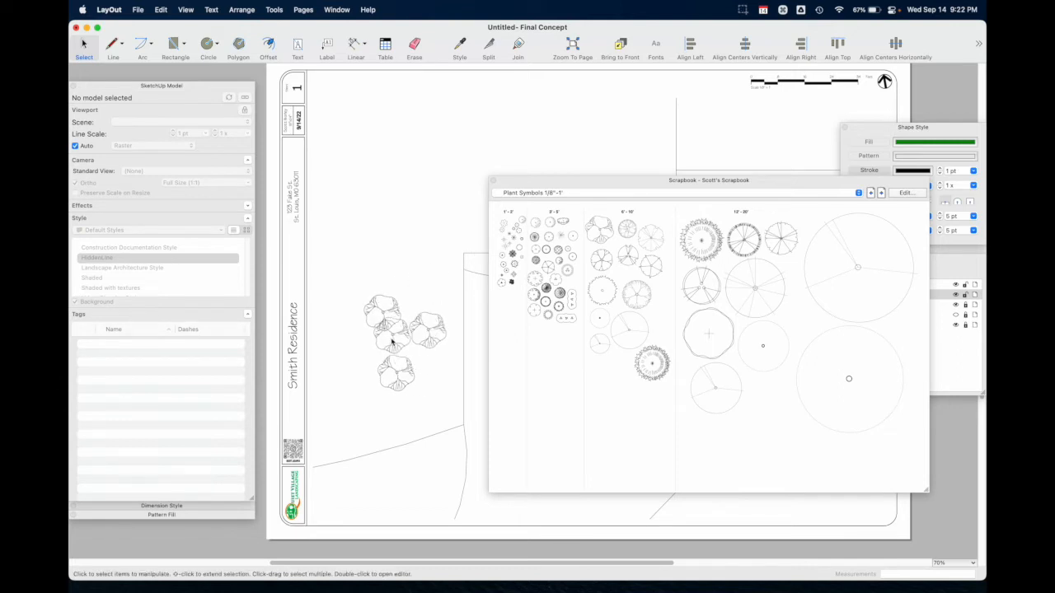
Erase all the trial plant symbols from the sheet and return to the Select tool
key(e)
click(416, 327)
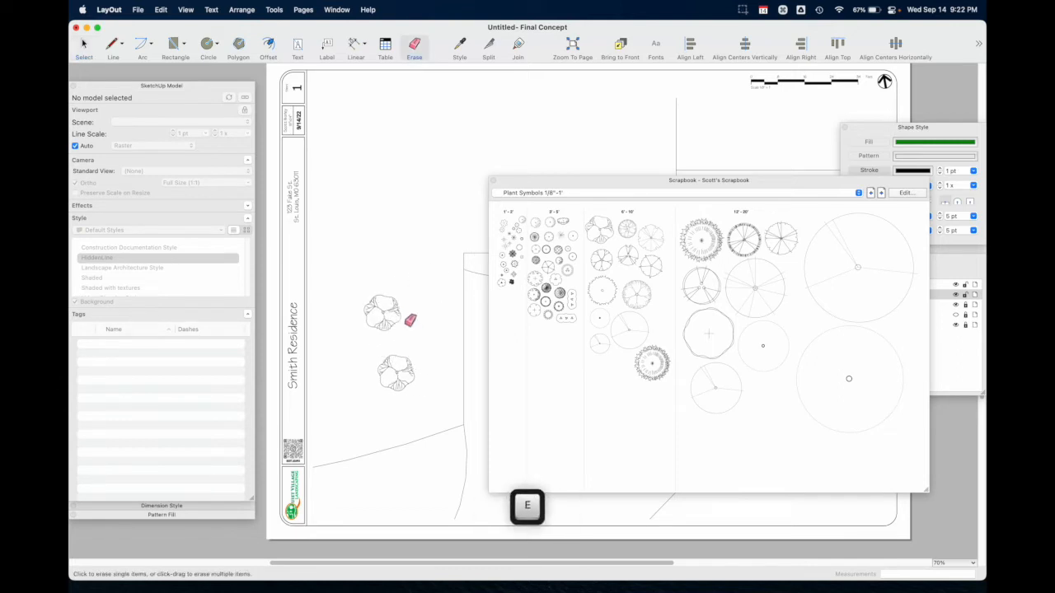
click(393, 314)
click(401, 367)
key(space)
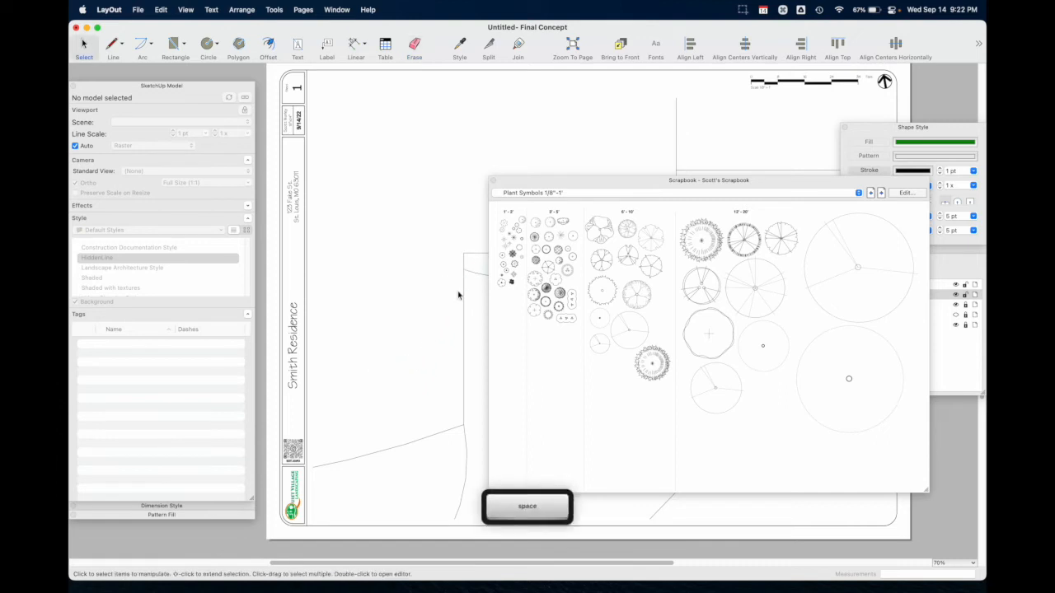
Switch the scrapbook to its Markup page, then resize and reposition its window to show the line styles
mouse_move(524, 180)
mouse_down()
mouse_move(519, 304)
mouse_move(422, 196)
mouse_move(391, 140)
mouse_up()
drag(798, 453, 714, 384)
click(642, 153)
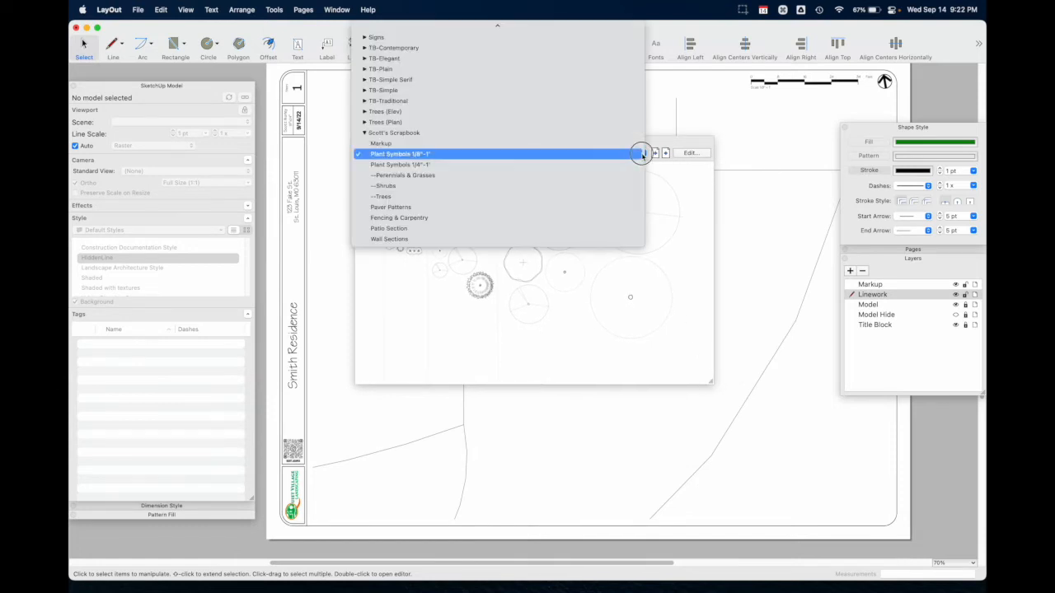
click(642, 153)
click(643, 153)
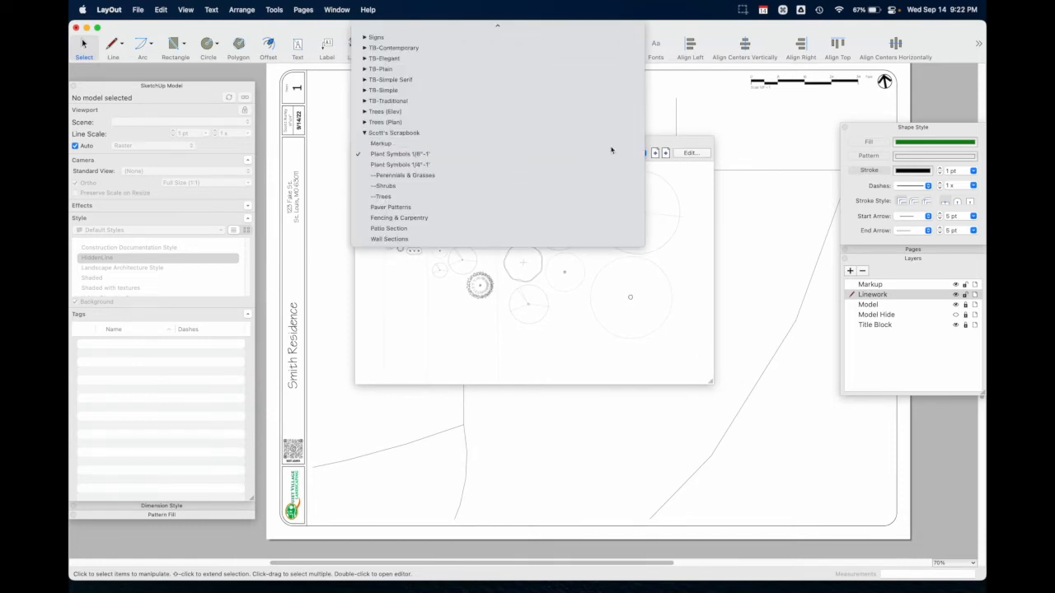
click(610, 148)
drag(714, 391, 916, 548)
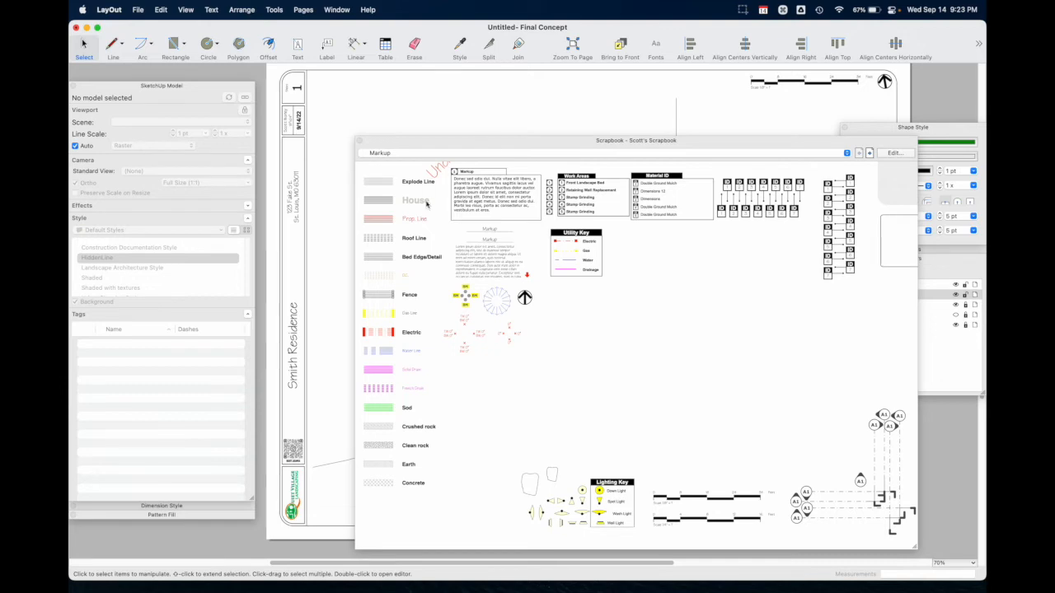
drag(416, 143, 350, 169)
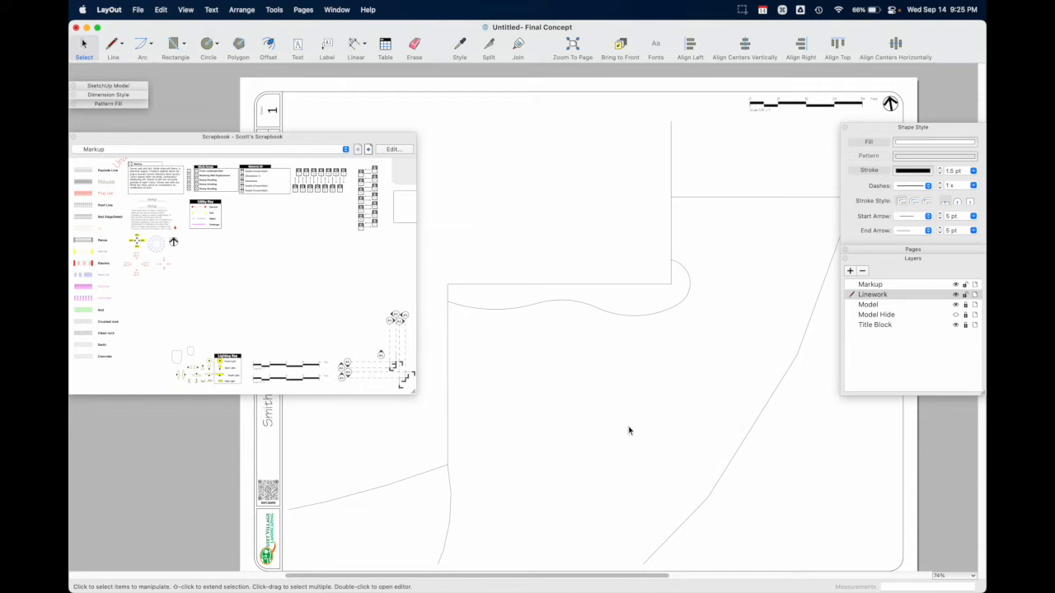
Window-select across the plan to test the locked Model layer, then activate the Line tool on the Linework layer
key(l)
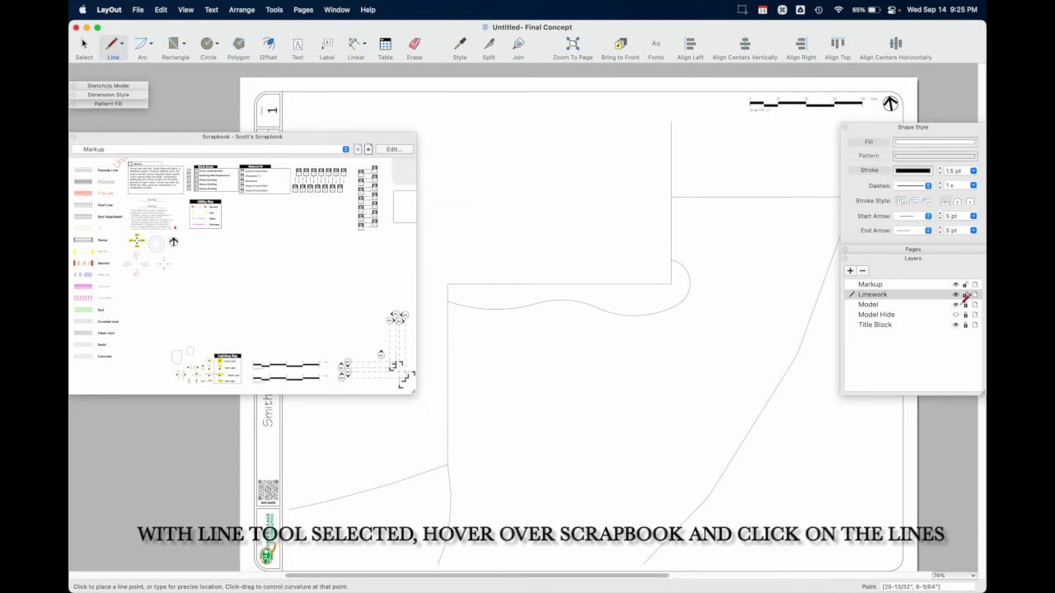
key(space)
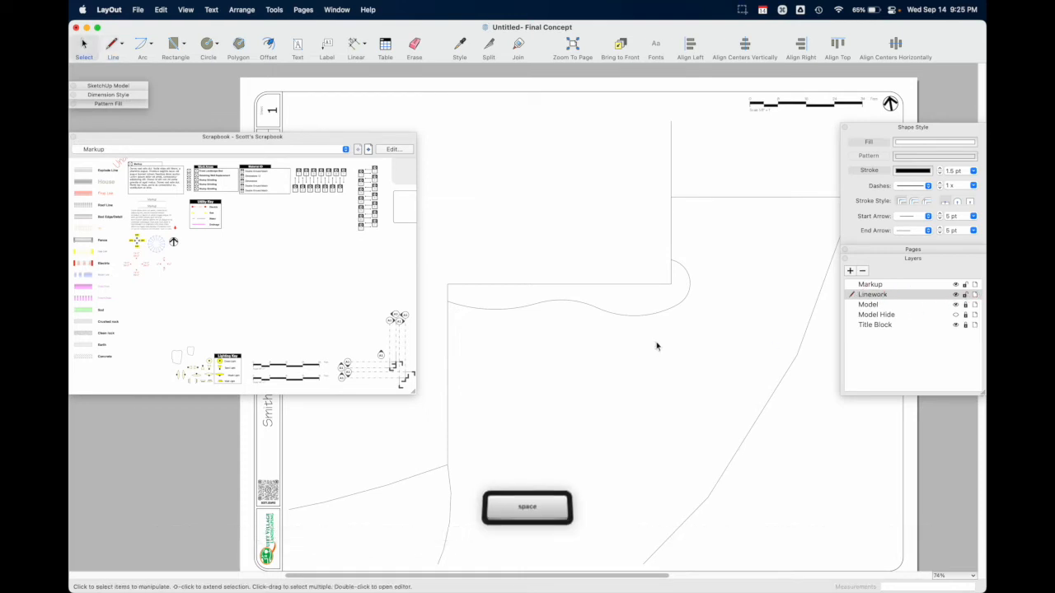
drag(707, 367, 558, 224)
key(l)
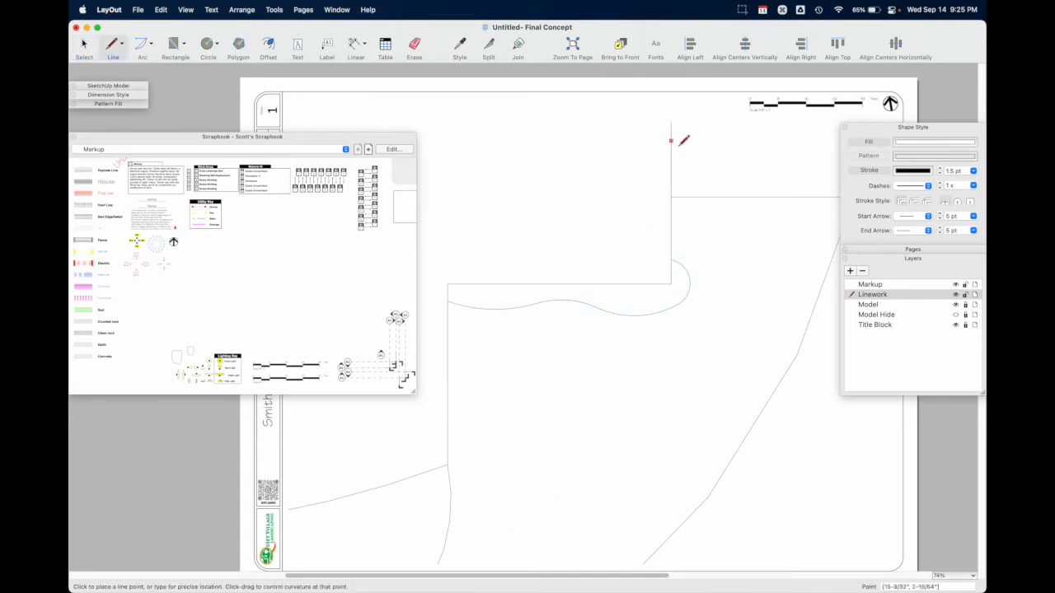
Turn Object Snap off and back on to compare how the Line tool snaps to the plan's points
click(243, 9)
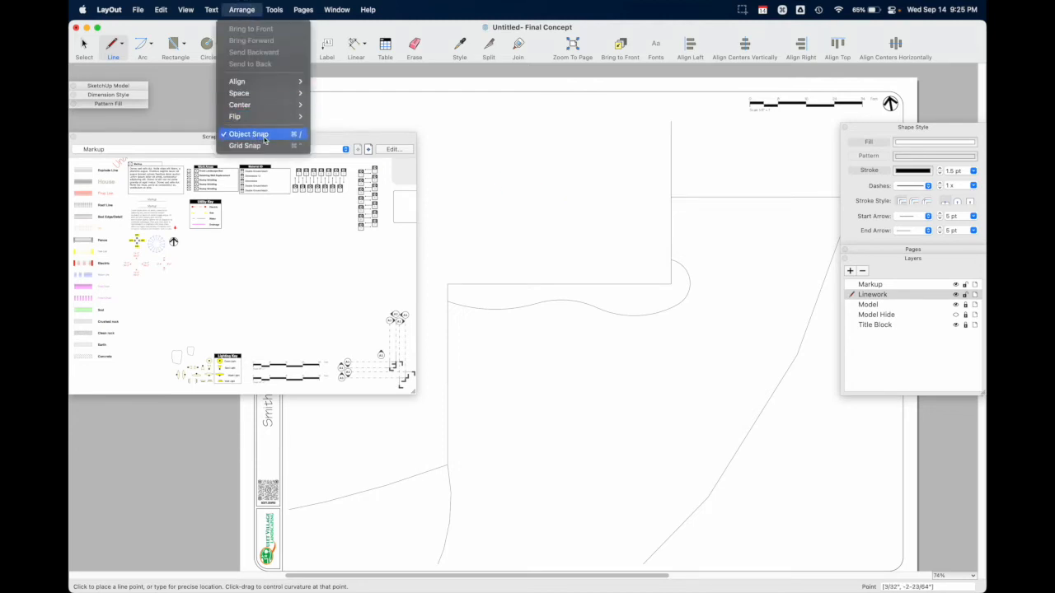
click(678, 123)
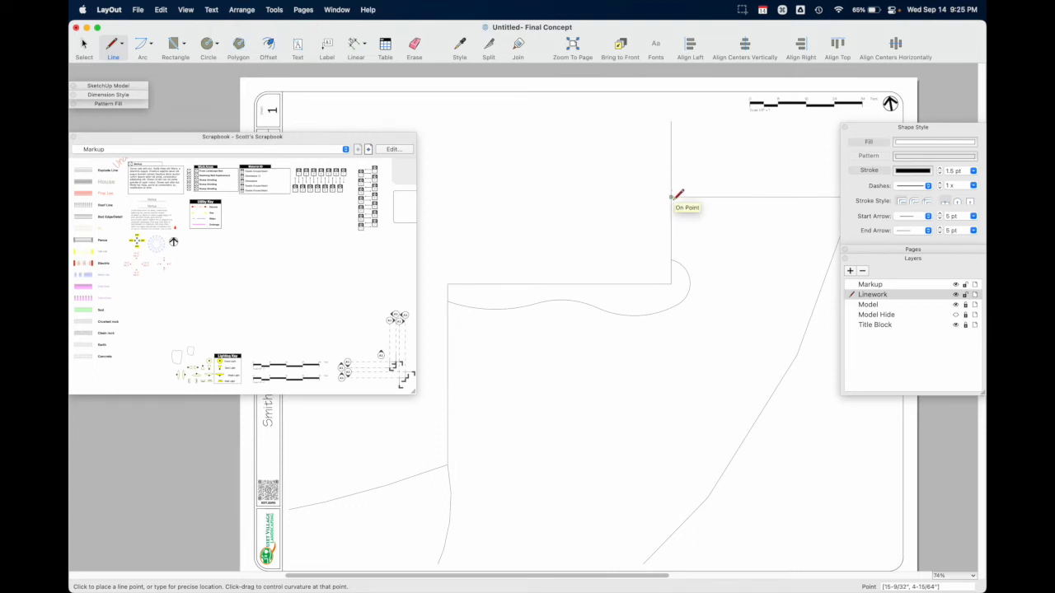
click(242, 10)
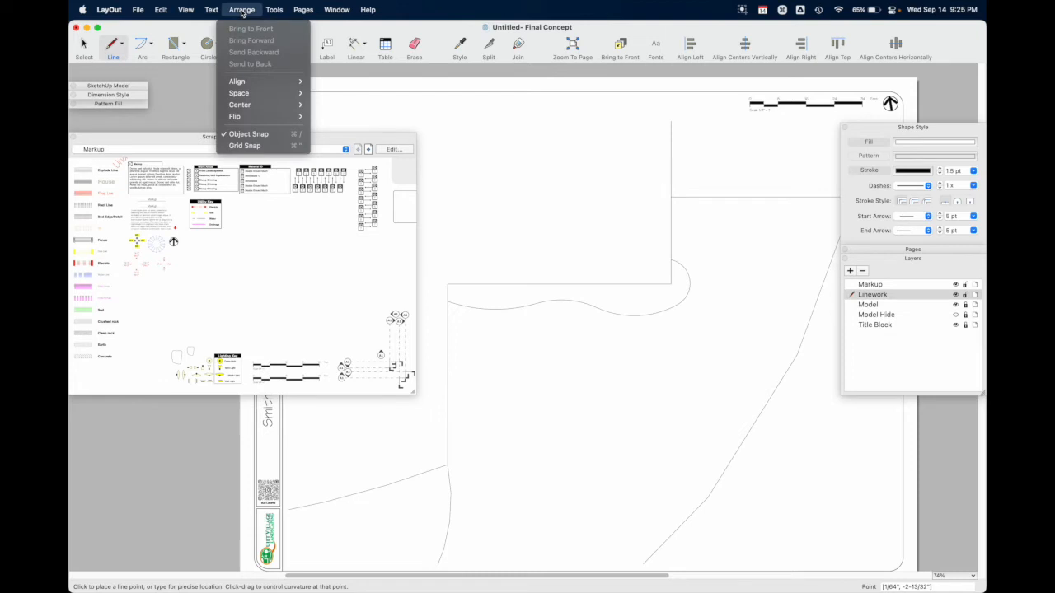
click(265, 136)
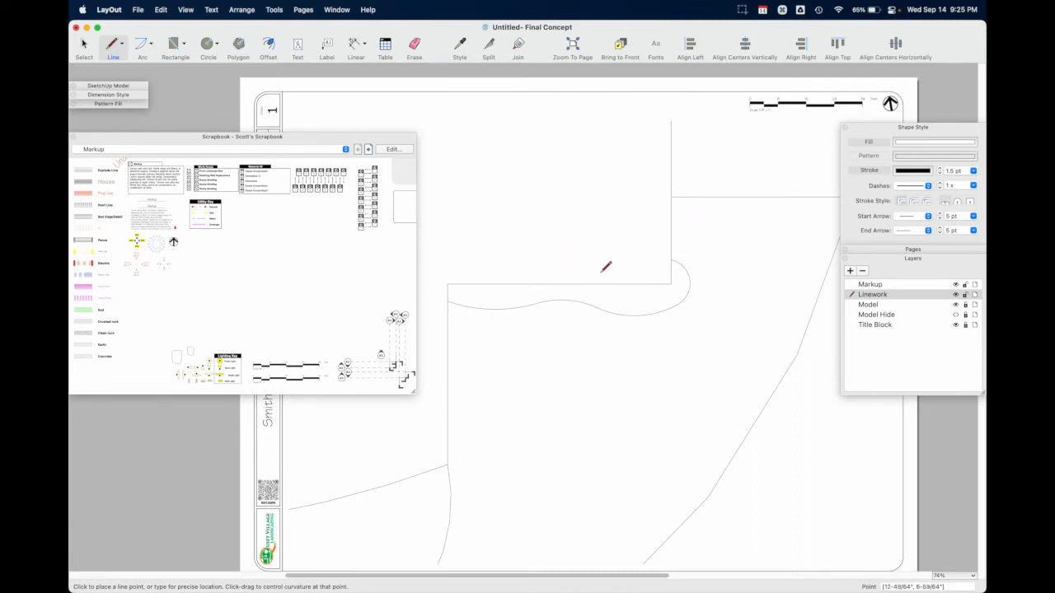
click(241, 9)
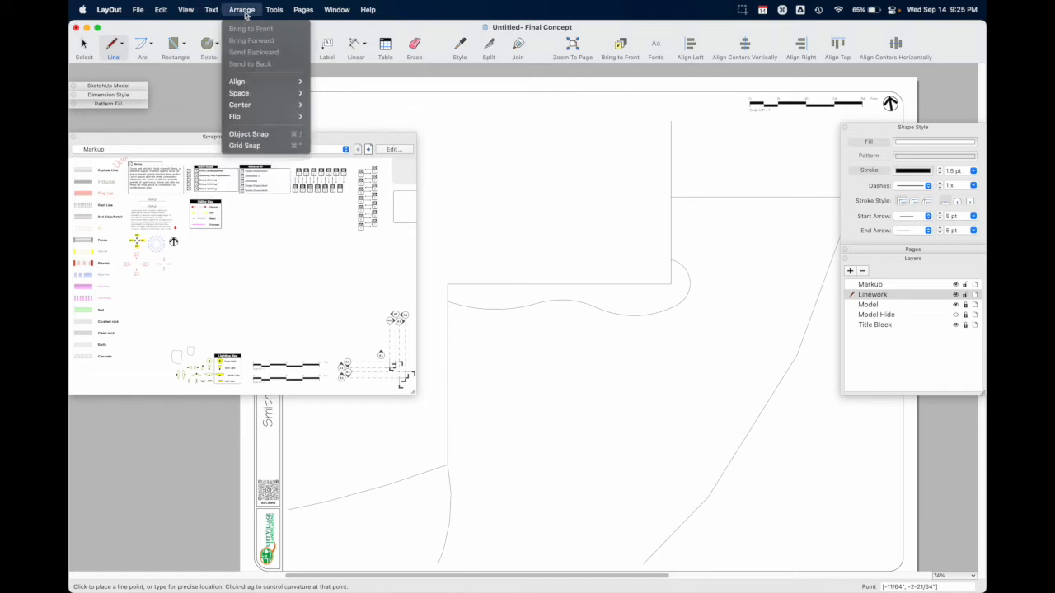
click(270, 137)
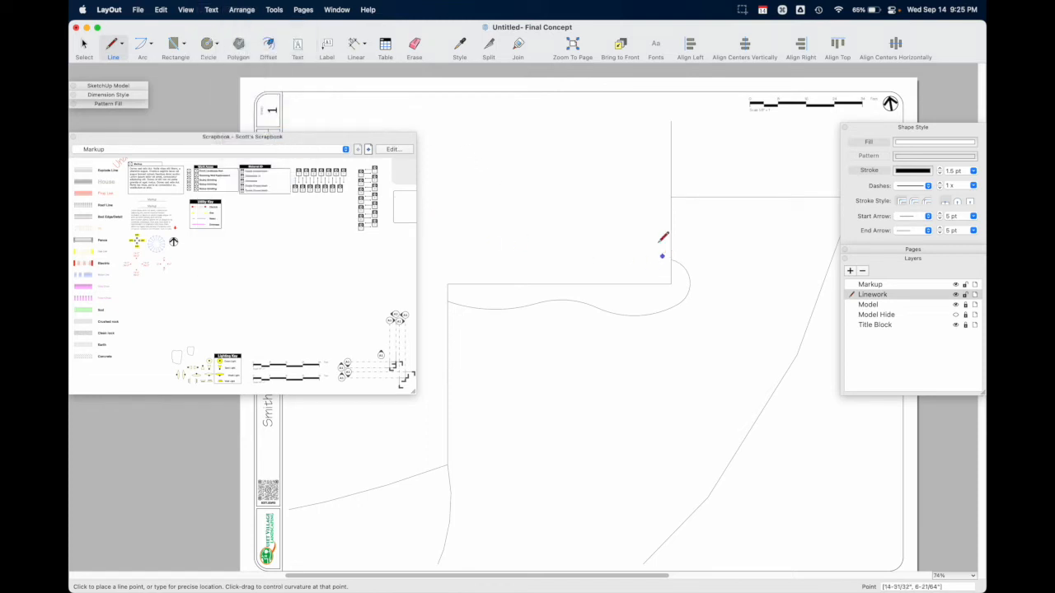
Trace the house wall with a three-segment line from its upper end through both corners to the junction with the curved edge
click(671, 121)
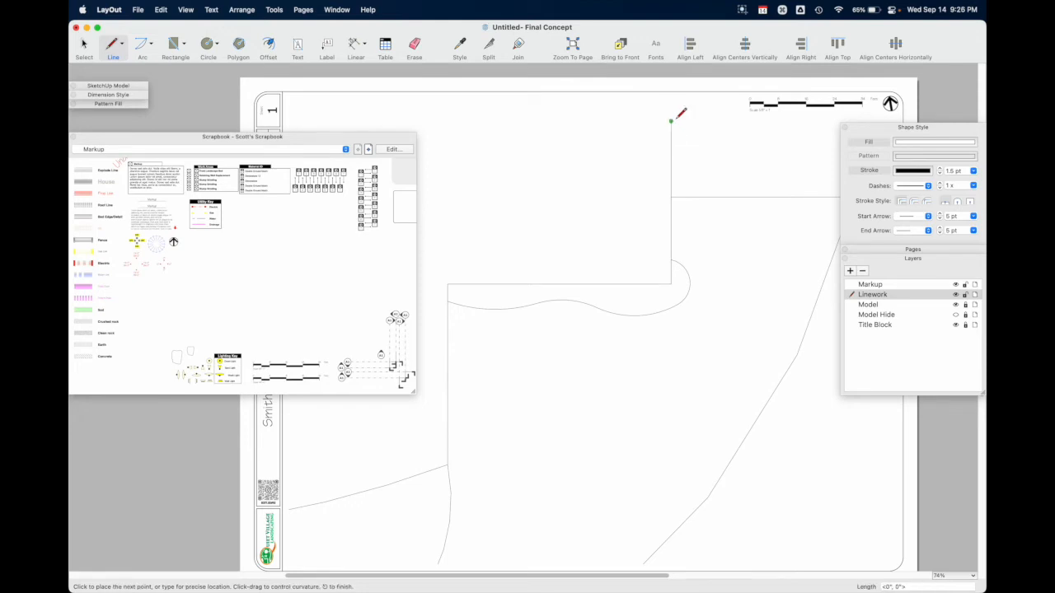
click(671, 284)
click(448, 284)
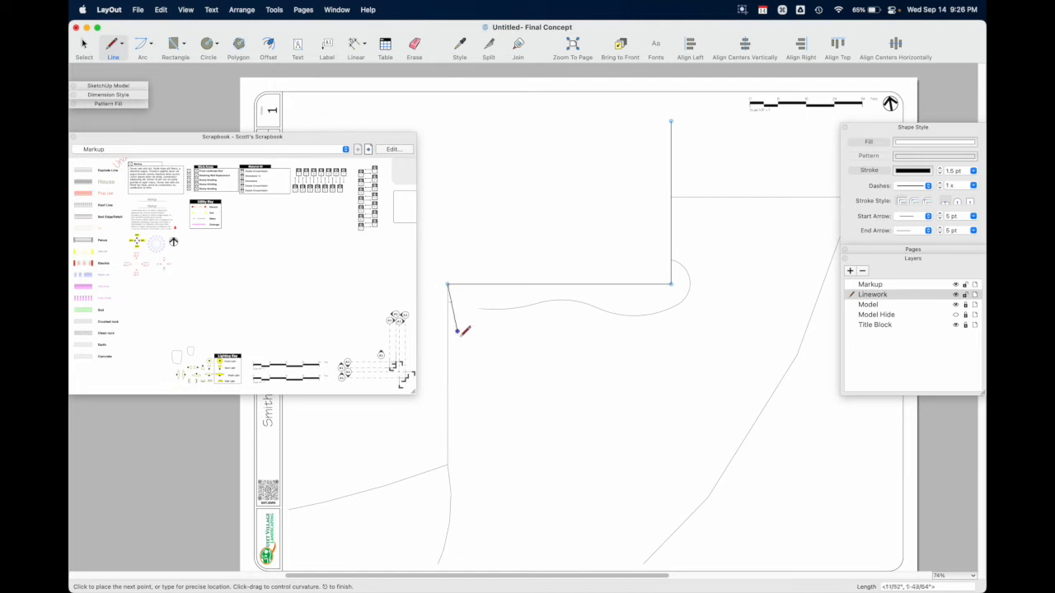
click(448, 465)
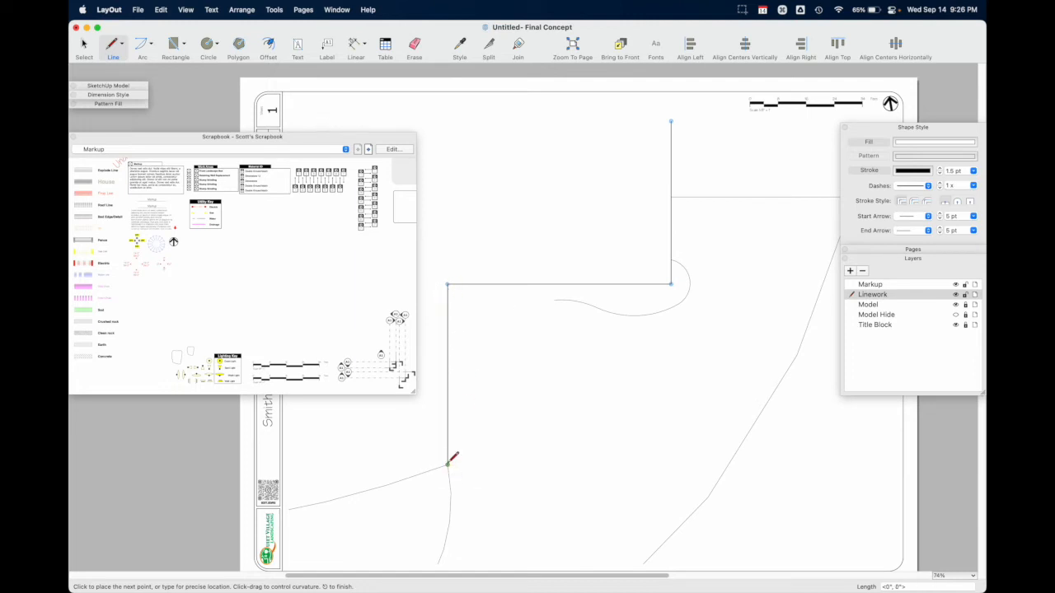
key(space)
Trace the curved edge with a 2 Point Arc from the lower wall corner to its end near the title block, matching its bulge
shift+middle_drag(428, 461, 568, 432)
key(a)
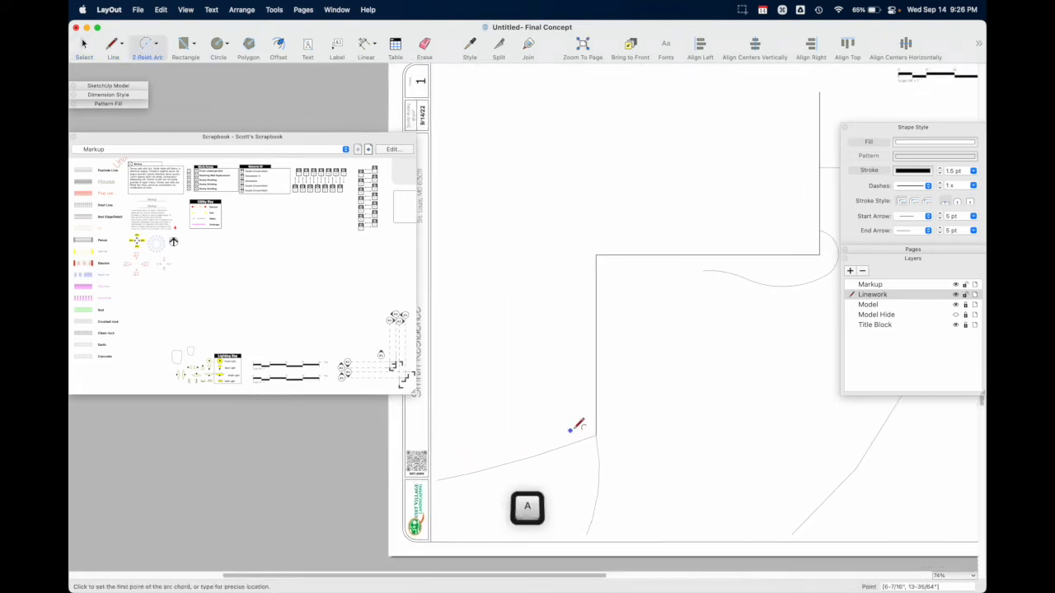
click(595, 437)
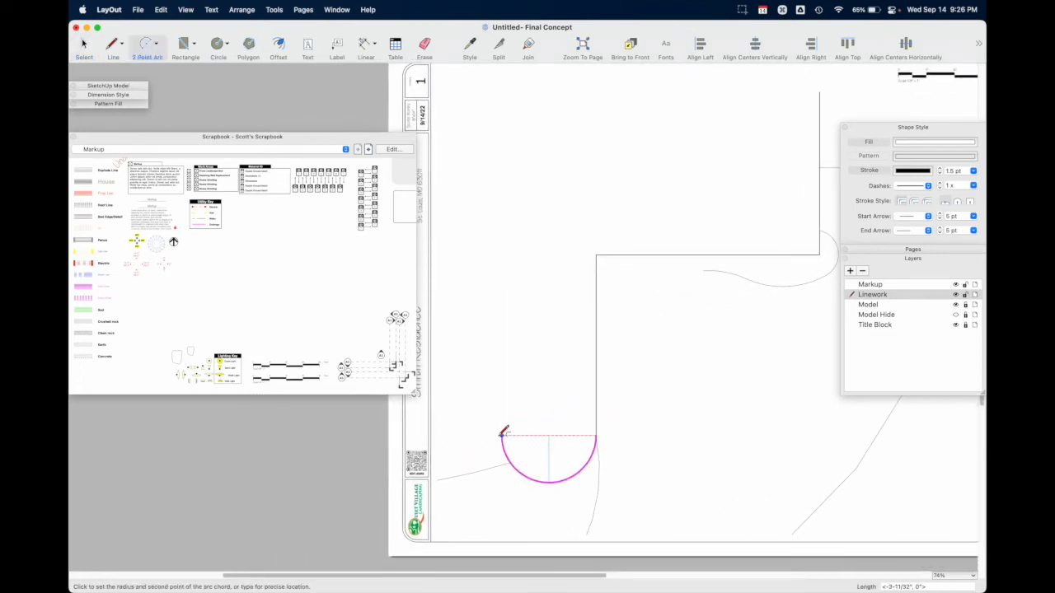
click(439, 477)
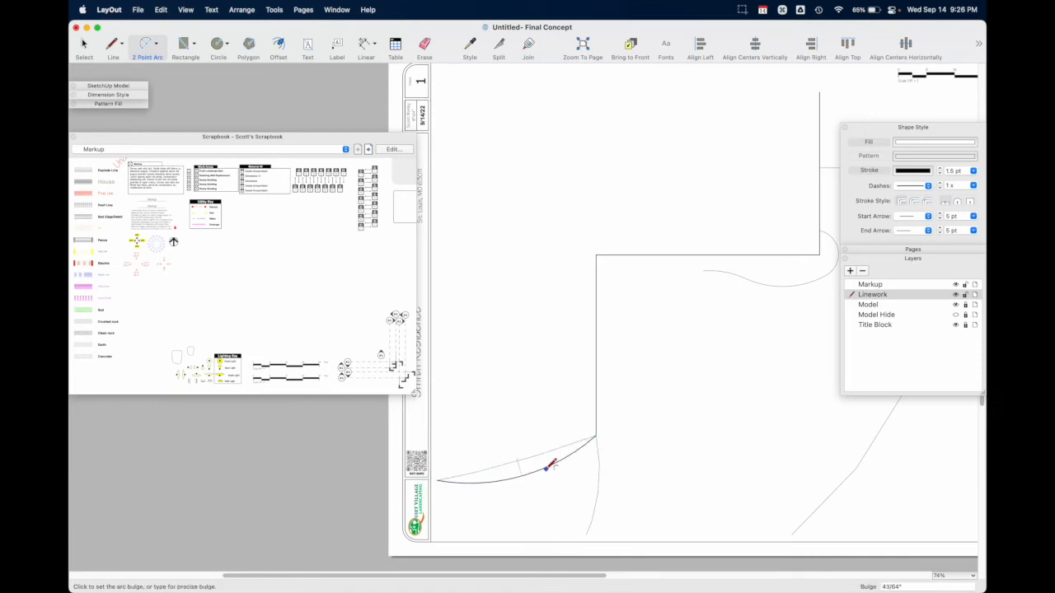
scroll(519, 453, up, 5)
click(516, 451)
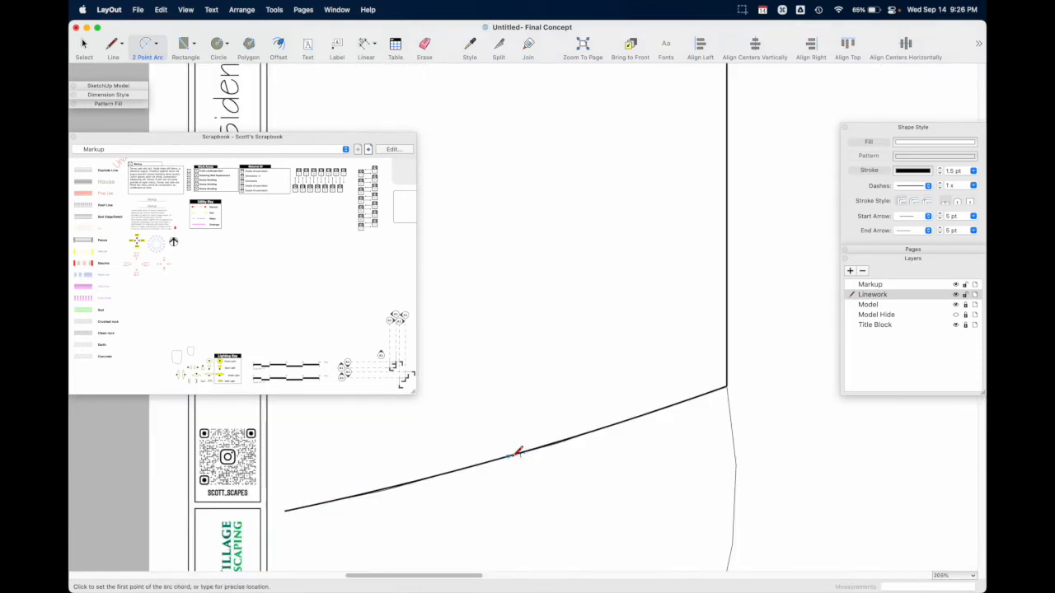
scroll(652, 388, down, 5)
scroll(514, 406, down, 3)
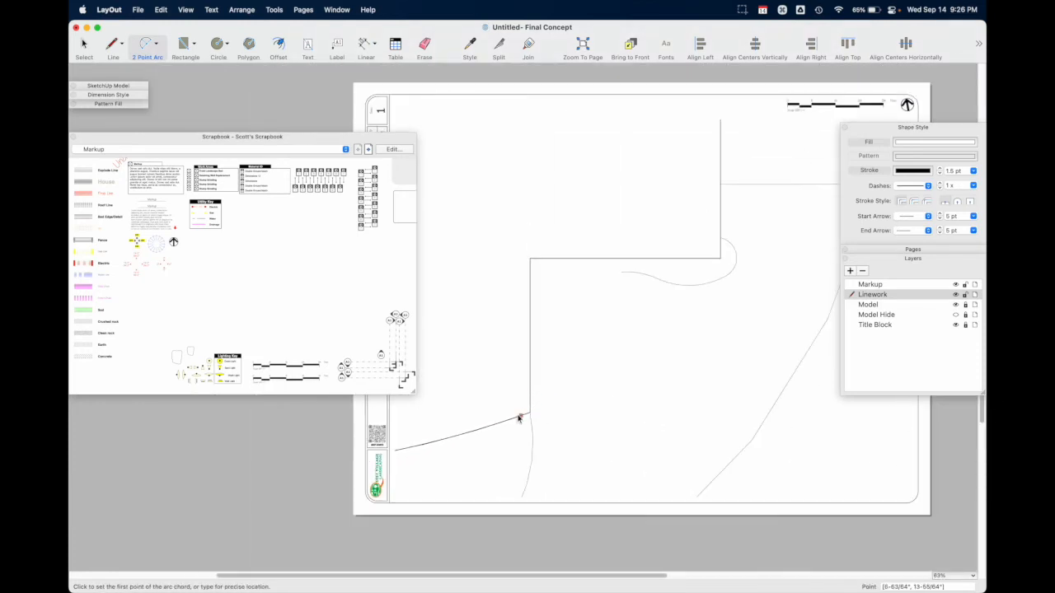
Join the traced wall line and the arc into one continuous path
key(space)
click(512, 418)
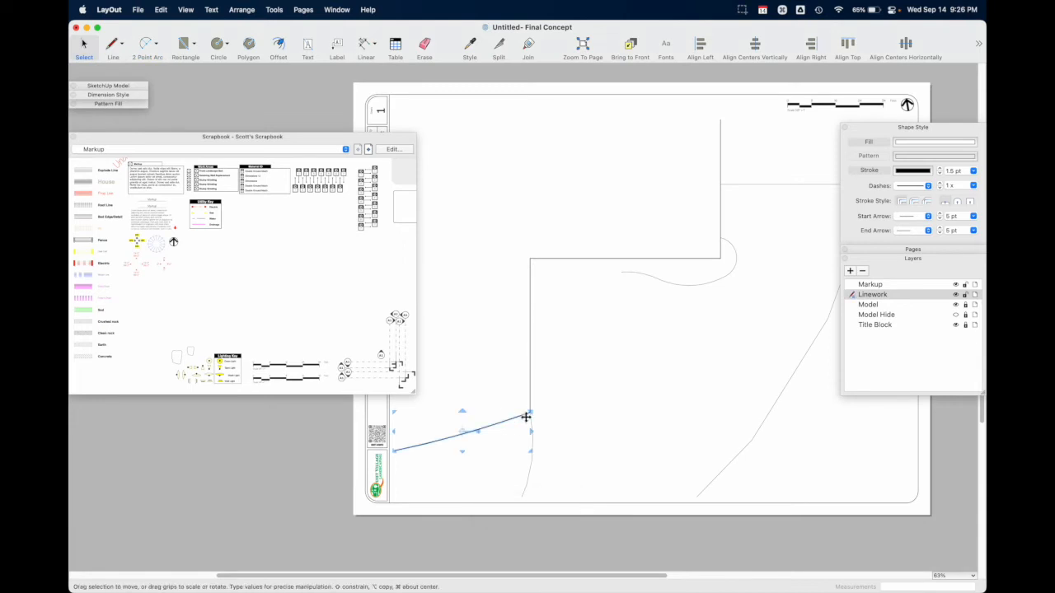
click(529, 399)
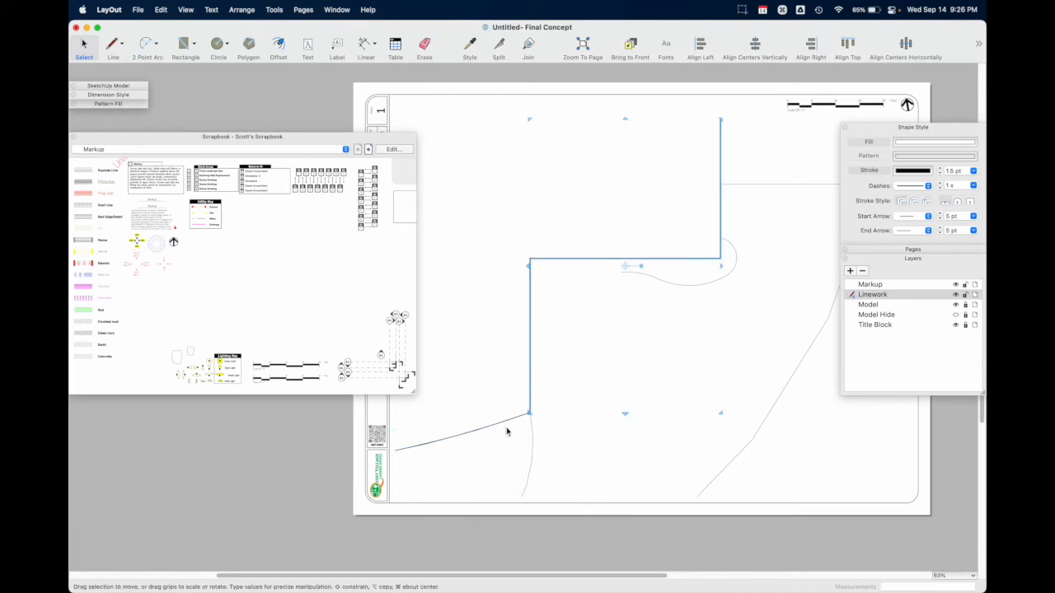
click(507, 421)
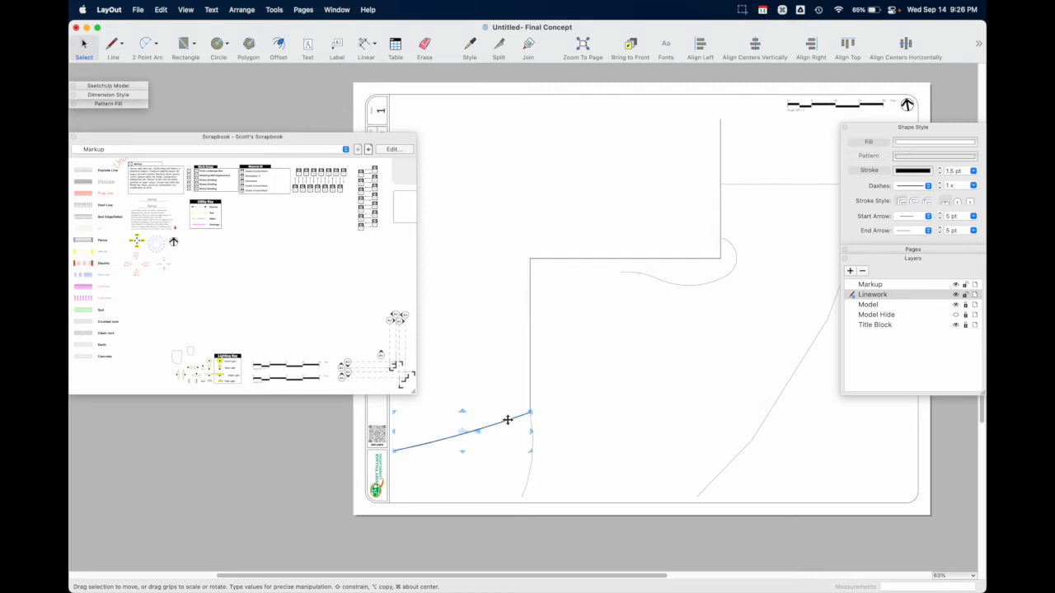
click(527, 46)
scroll(527, 408, up, 6)
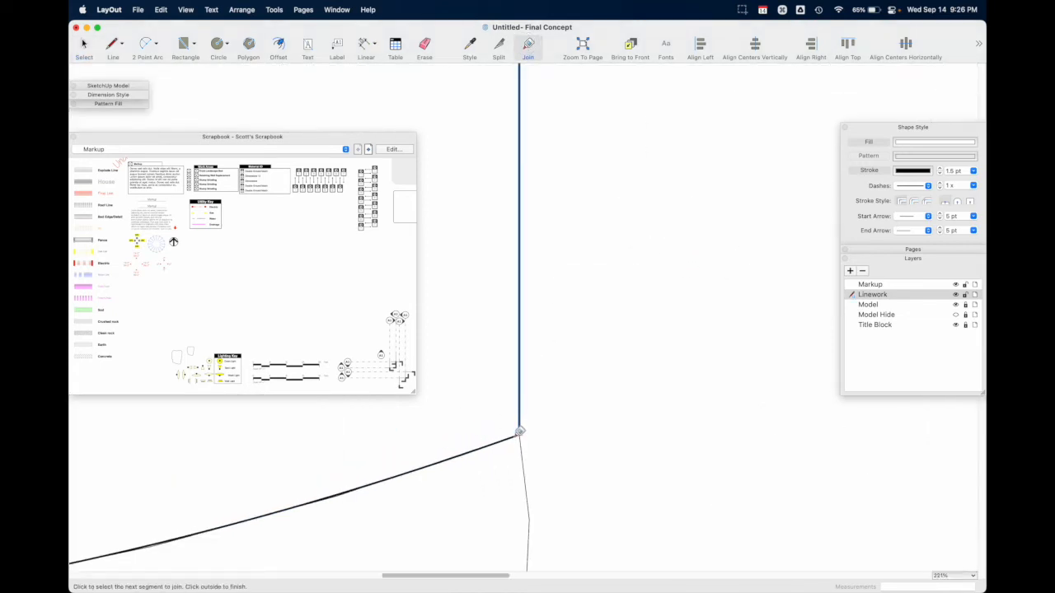
click(519, 431)
key(space)
click(520, 429)
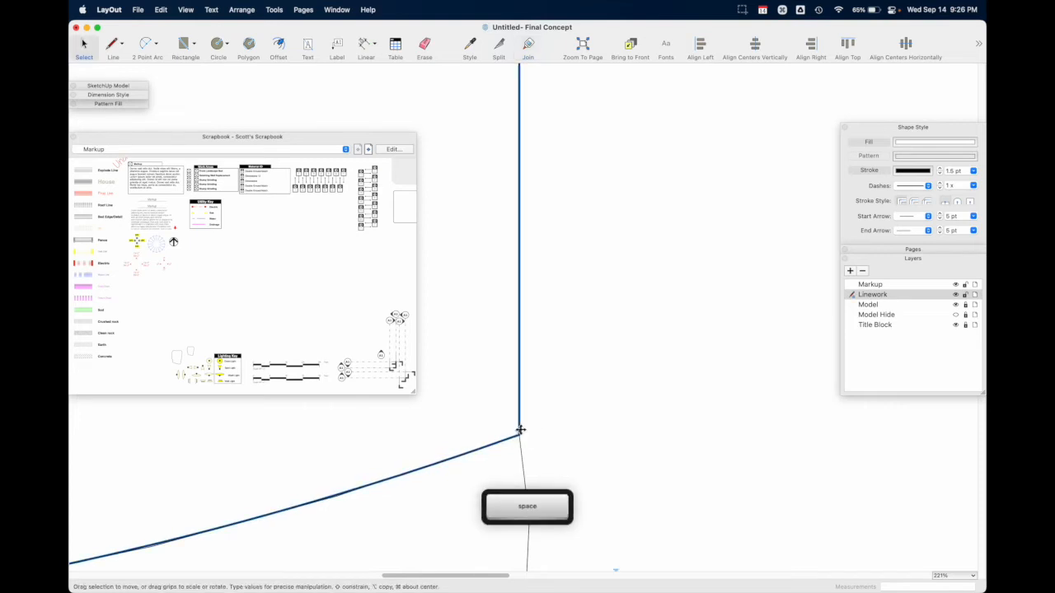
scroll(520, 429, down, 6)
scroll(582, 329, up, 3)
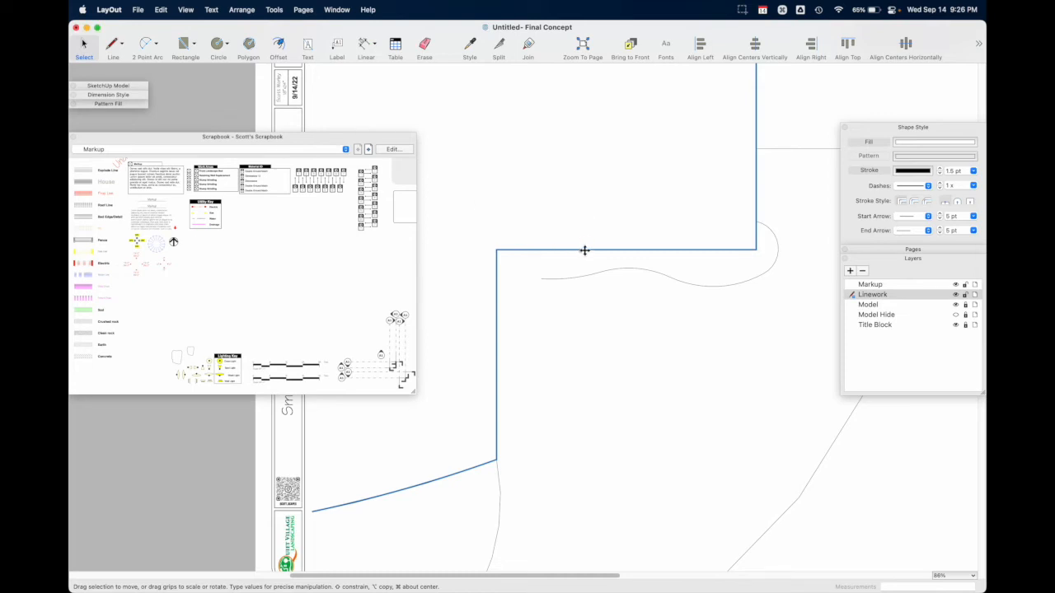
Try a yellow fill on the joined path, then switch the fill off and close the color picker
click(939, 145)
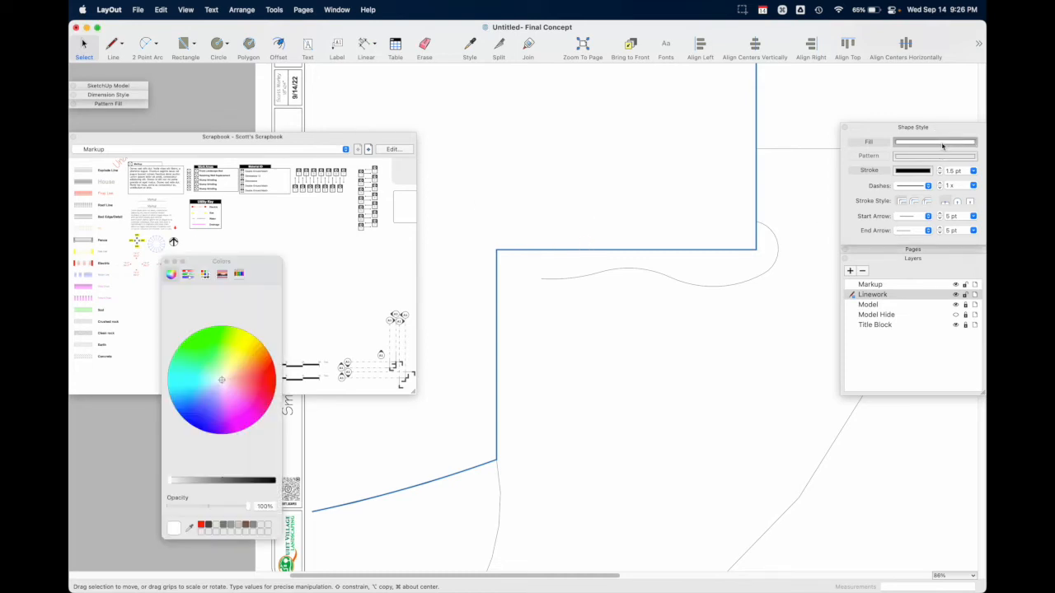
click(238, 359)
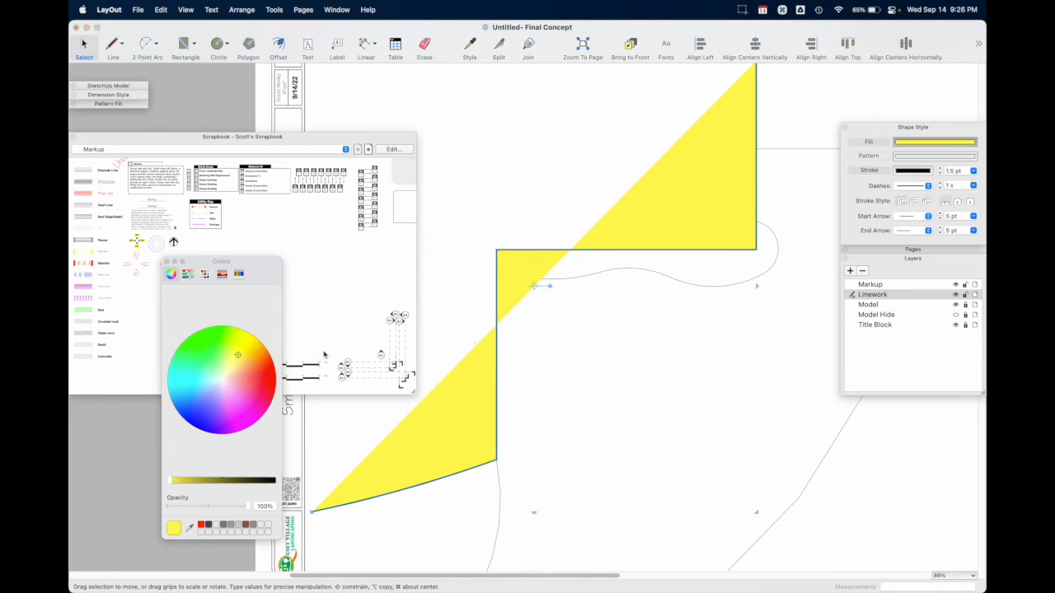
click(882, 147)
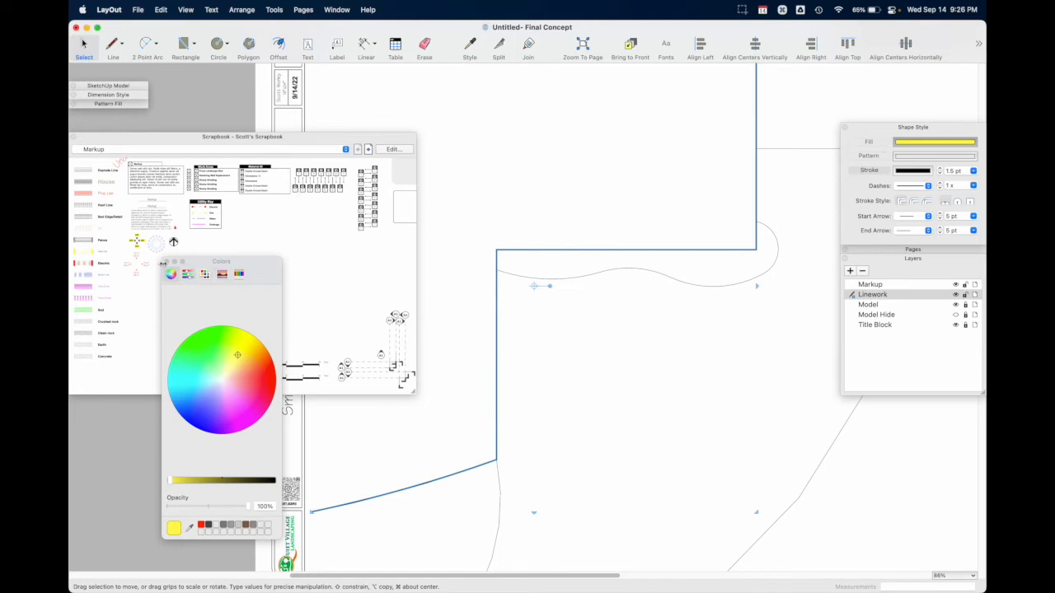
click(166, 261)
Move the scrapbook off the drawing and offset the joined wall path about 13/64" to the side away from the planting bed
drag(260, 138, 69, 132)
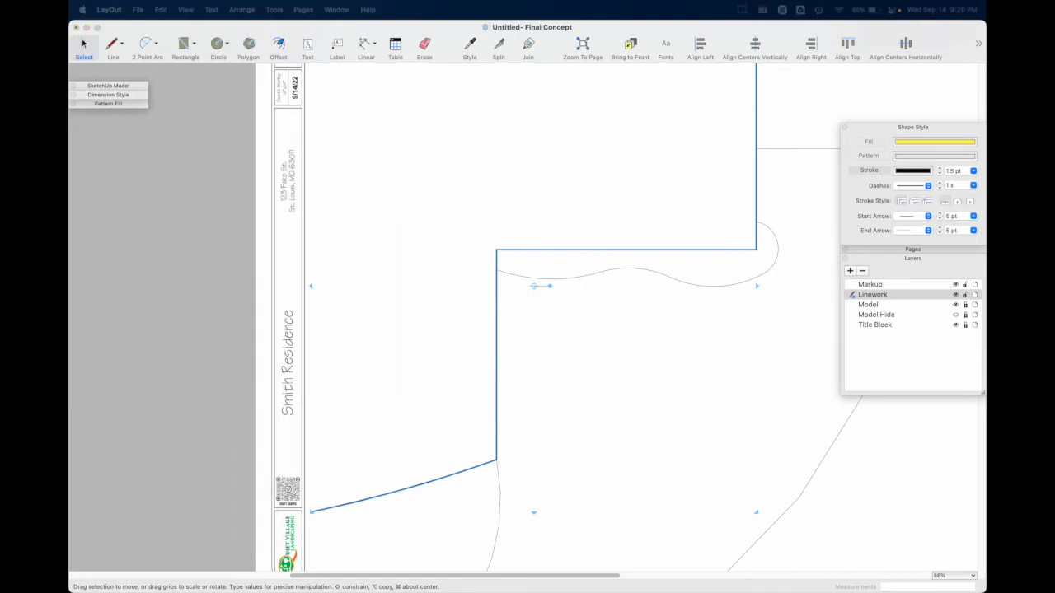
click(730, 303)
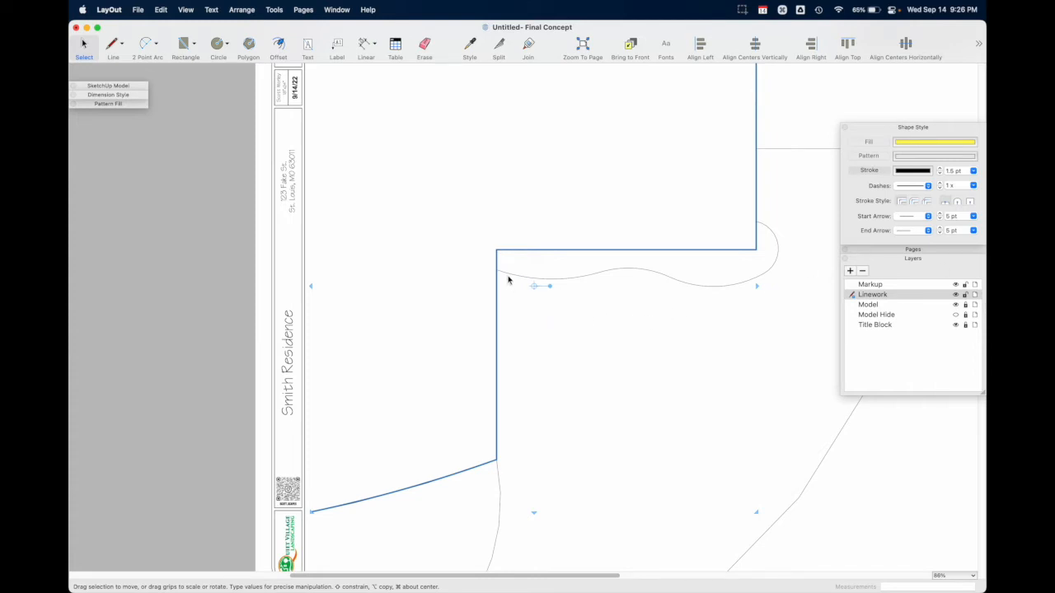
key(o)
click(495, 302)
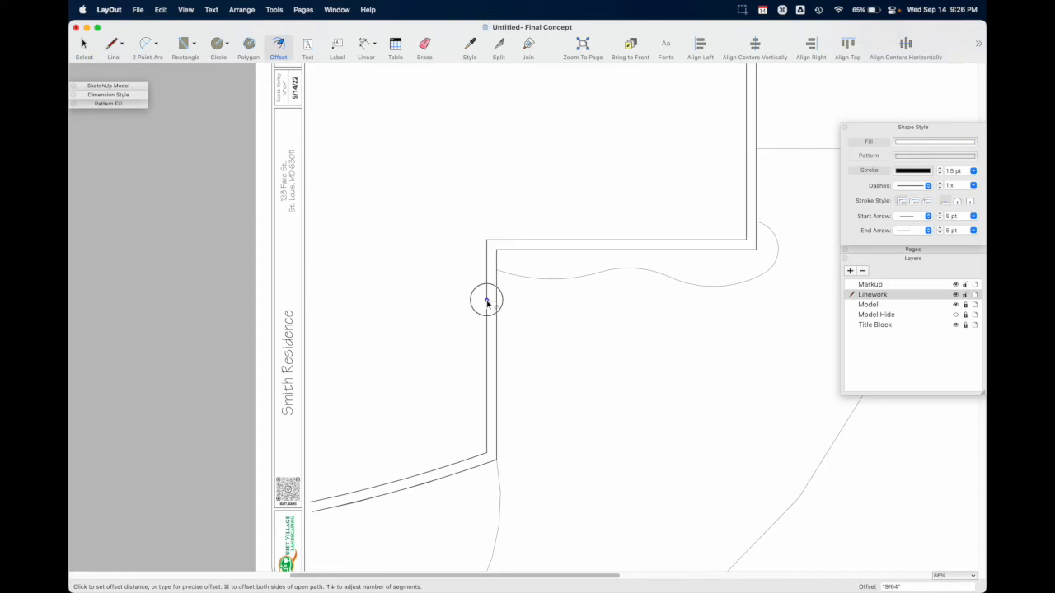
click(490, 302)
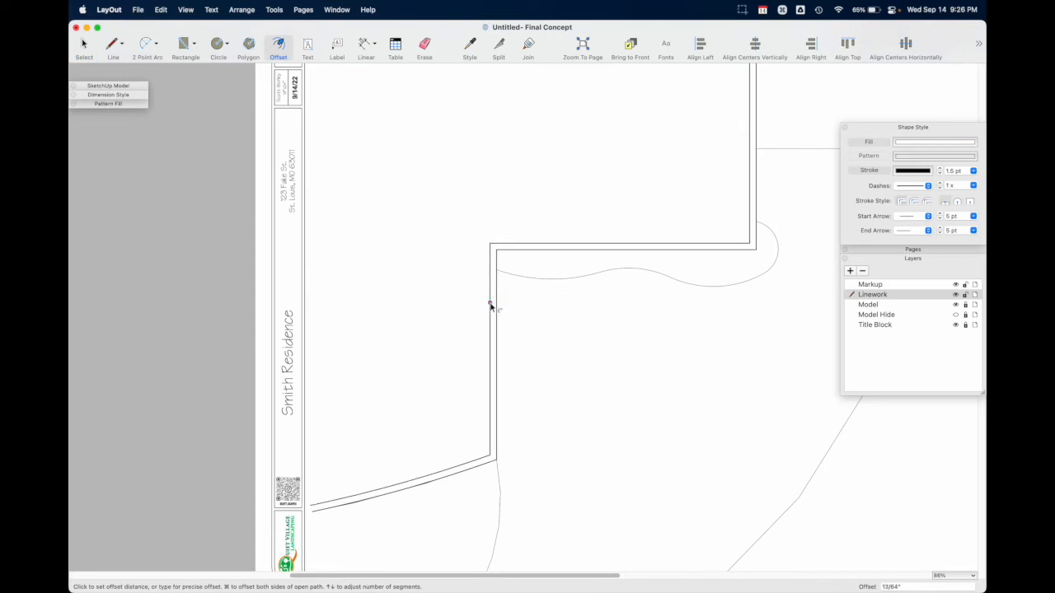
key(space)
scroll(678, 354, down, 5)
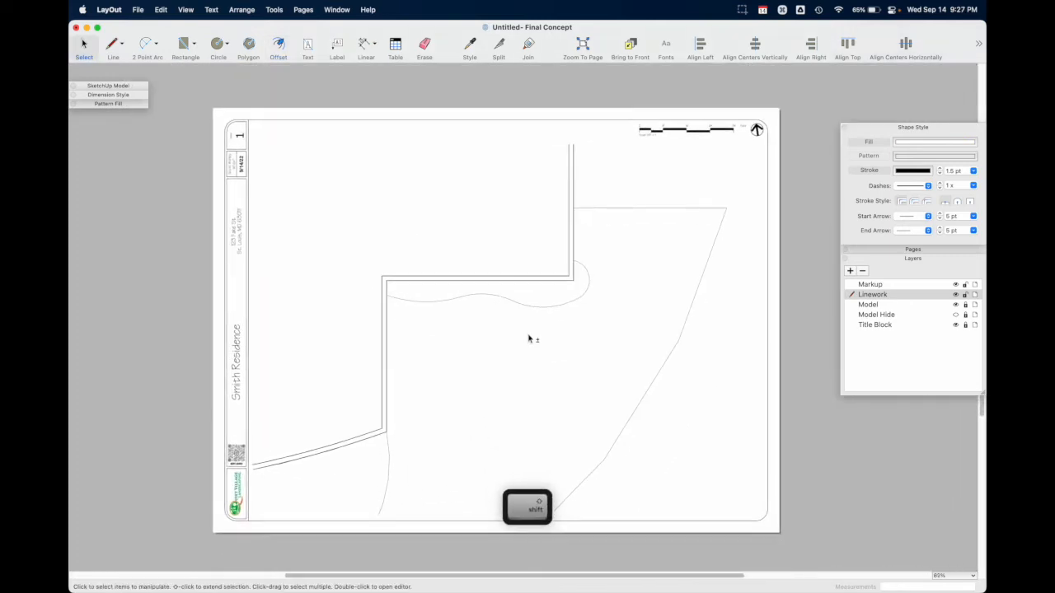
Bring back the scrapbook on its Plant Symbols 1/8"-1' page, enlarge it and place it below the planting bed
scroll(552, 362, up, 5)
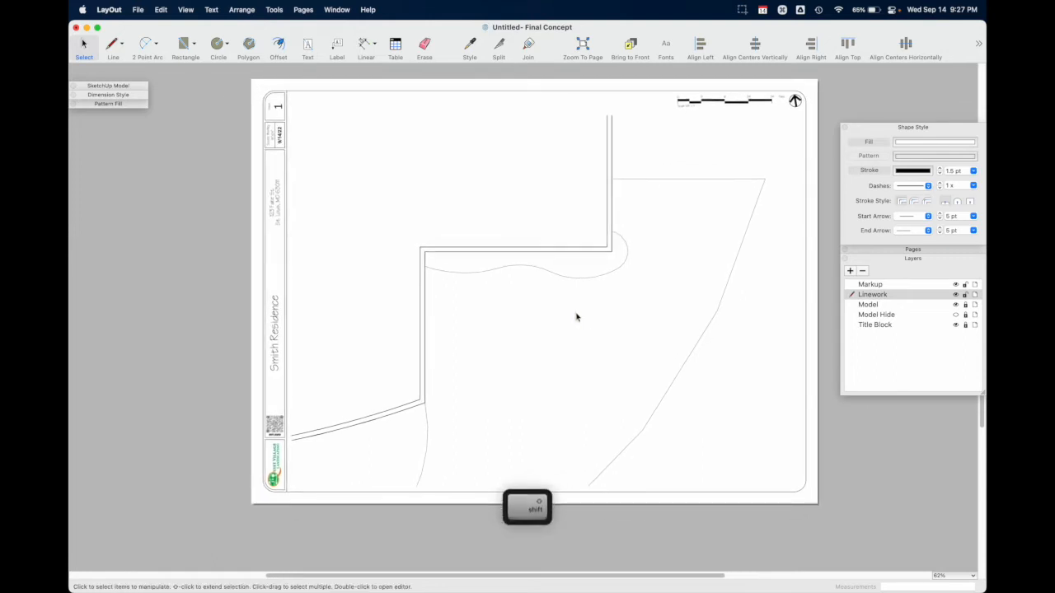
scroll(547, 273, up, 4)
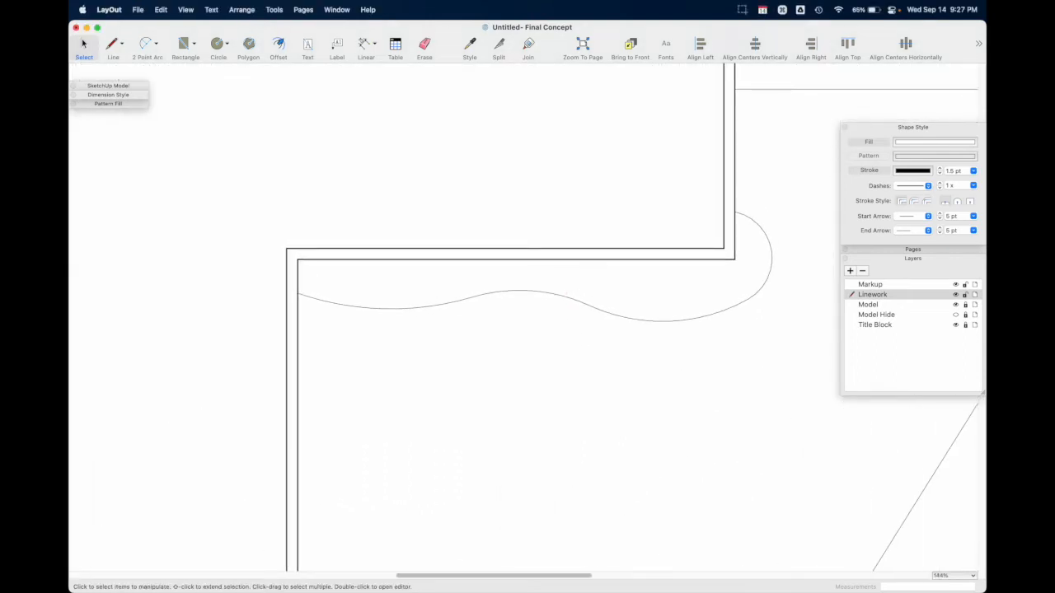
drag(561, 25, 178, 141)
click(205, 151)
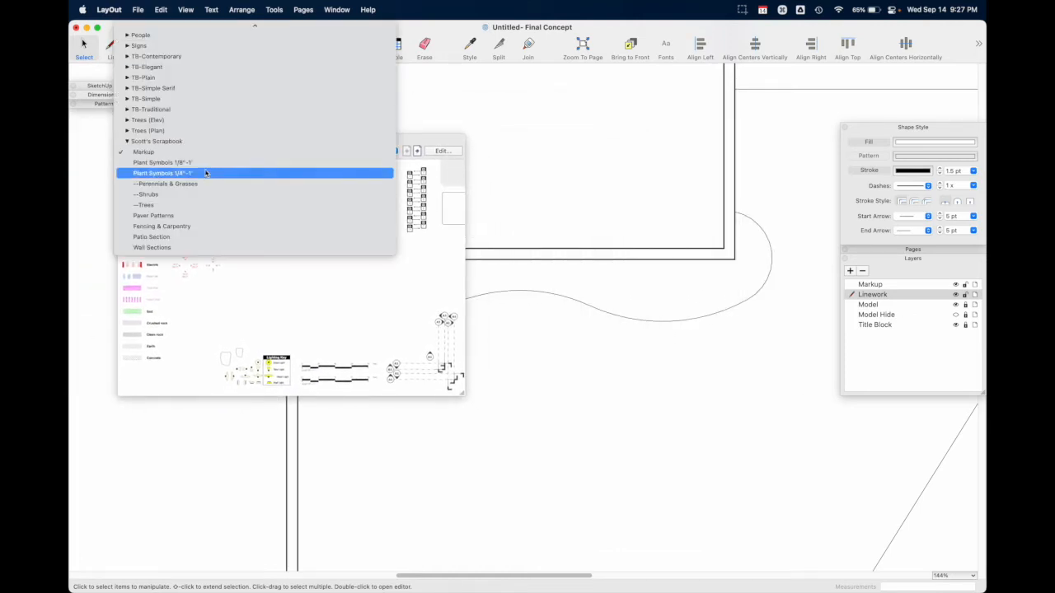
click(206, 164)
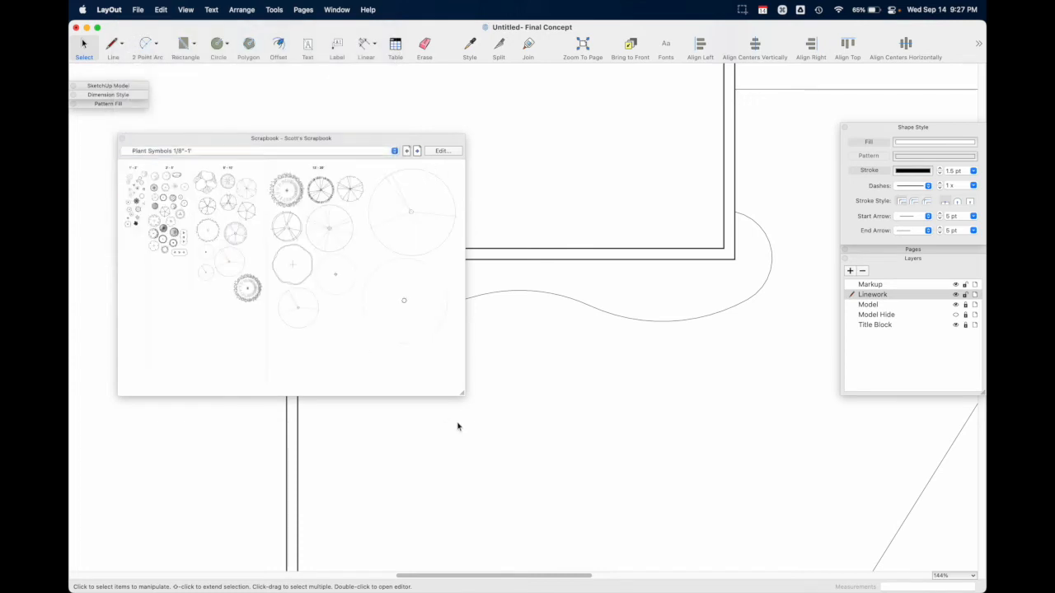
drag(464, 396, 706, 504)
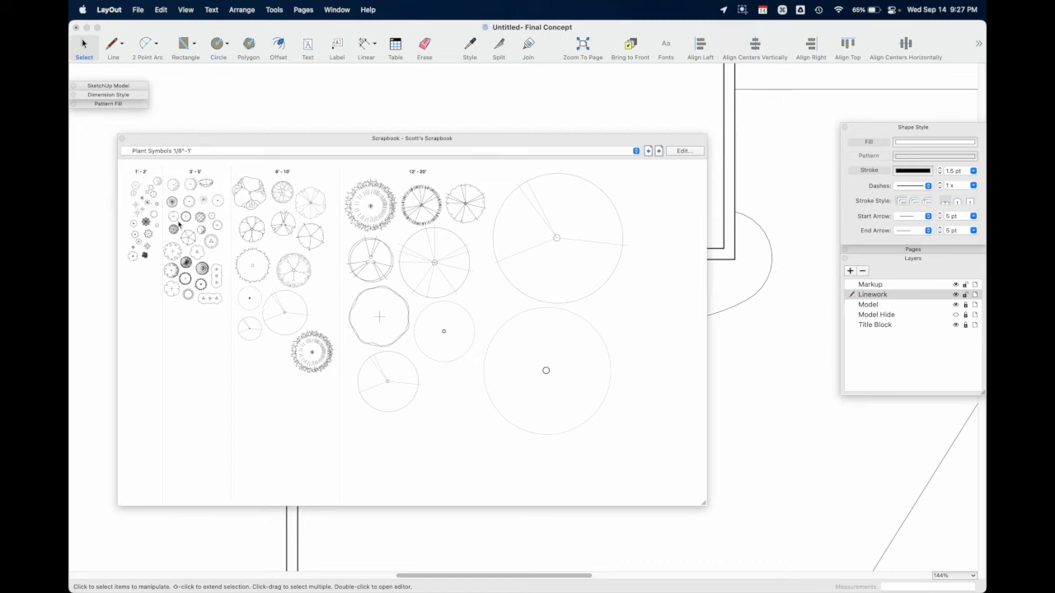
drag(447, 143, 434, 128)
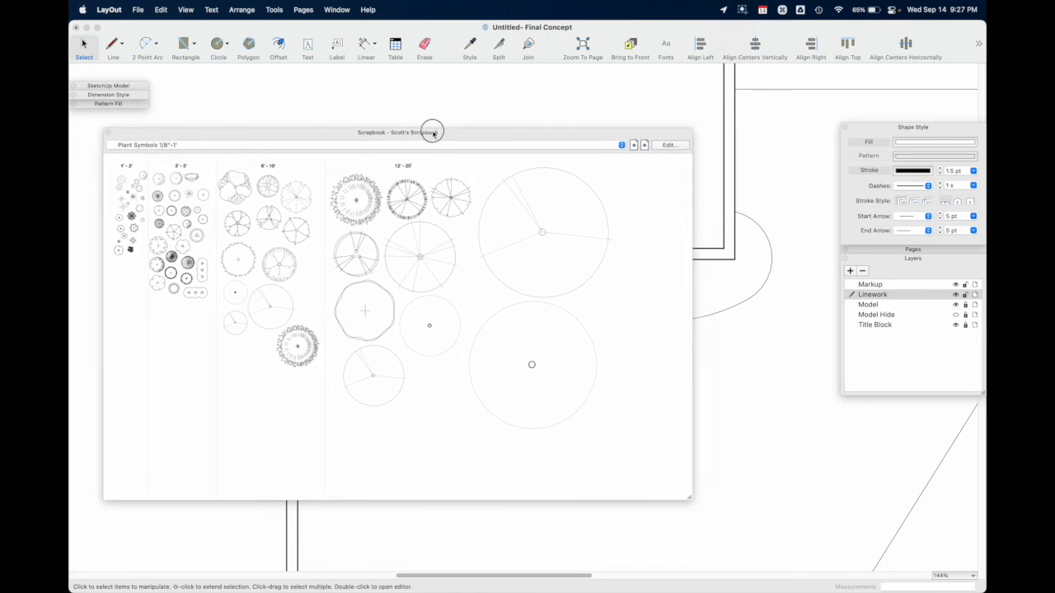
drag(544, 134, 679, 336)
scroll(546, 220, down, 5)
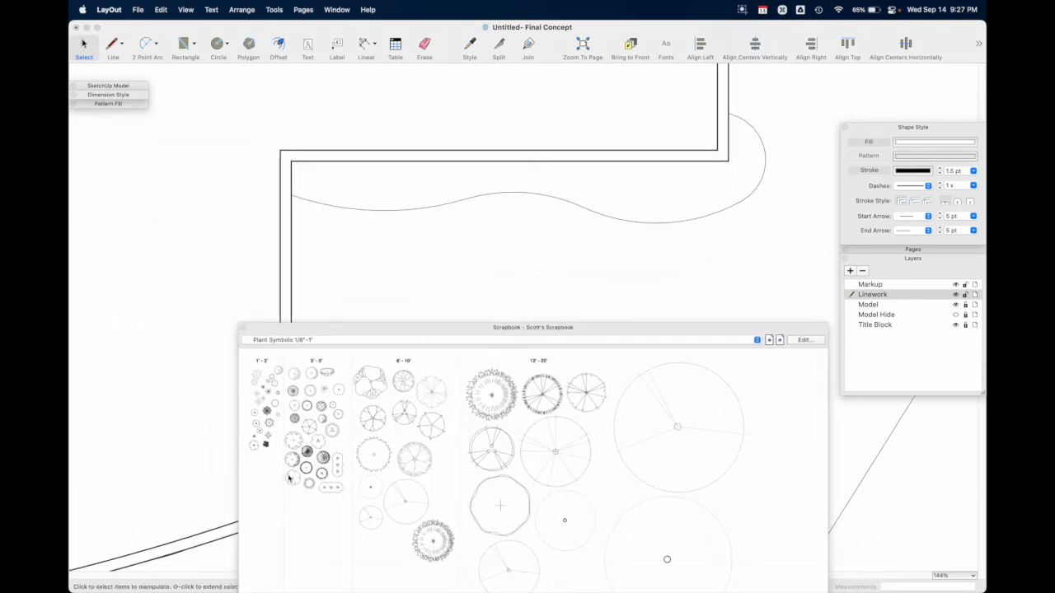
Place six small spiky plant symbols from the 3'-5' group in a staggered pattern at the bed's narrow end by the inner wall corner
mouse_move(325, 404)
mouse_down()
mouse_move(390, 285)
mouse_move(355, 205)
mouse_move(308, 191)
mouse_up()
click(309, 190)
click(333, 174)
click(351, 195)
click(373, 178)
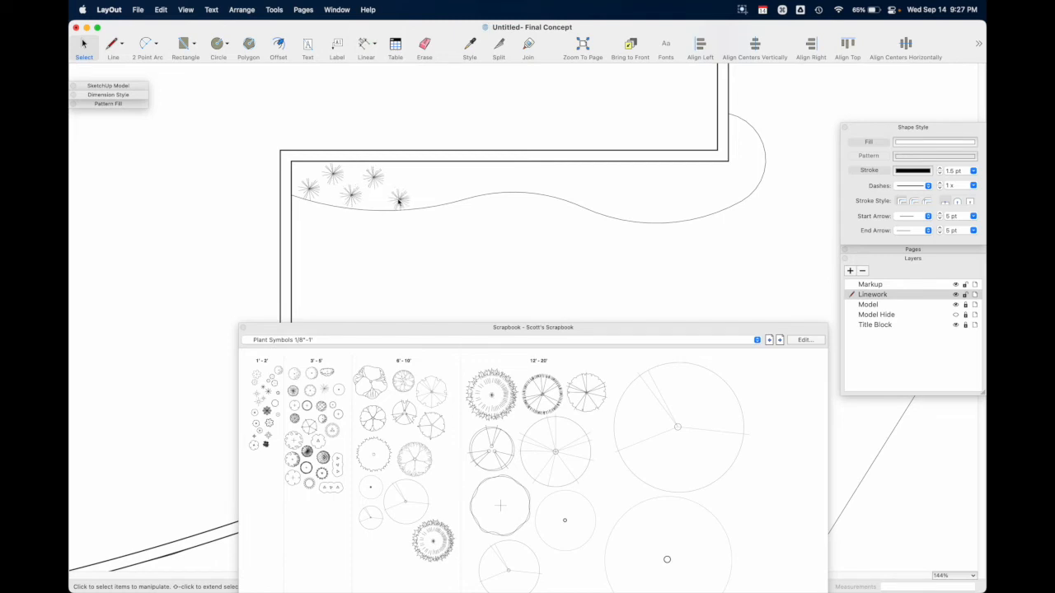
click(394, 198)
click(412, 178)
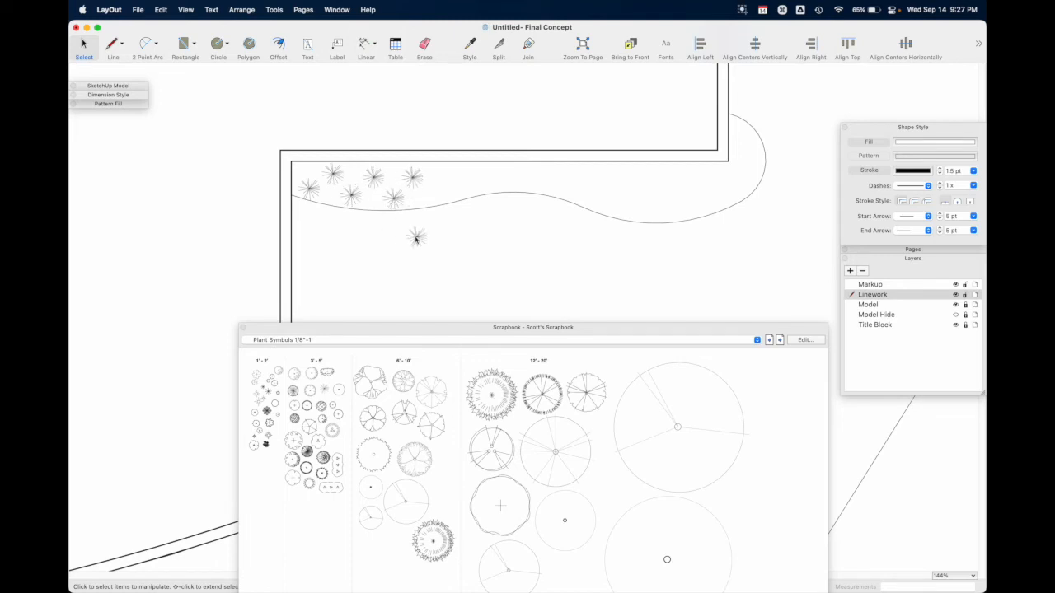
Place one large petal-shaped plant symbol from the 6'-10' group near the rounded end of the planting bed
click(370, 381)
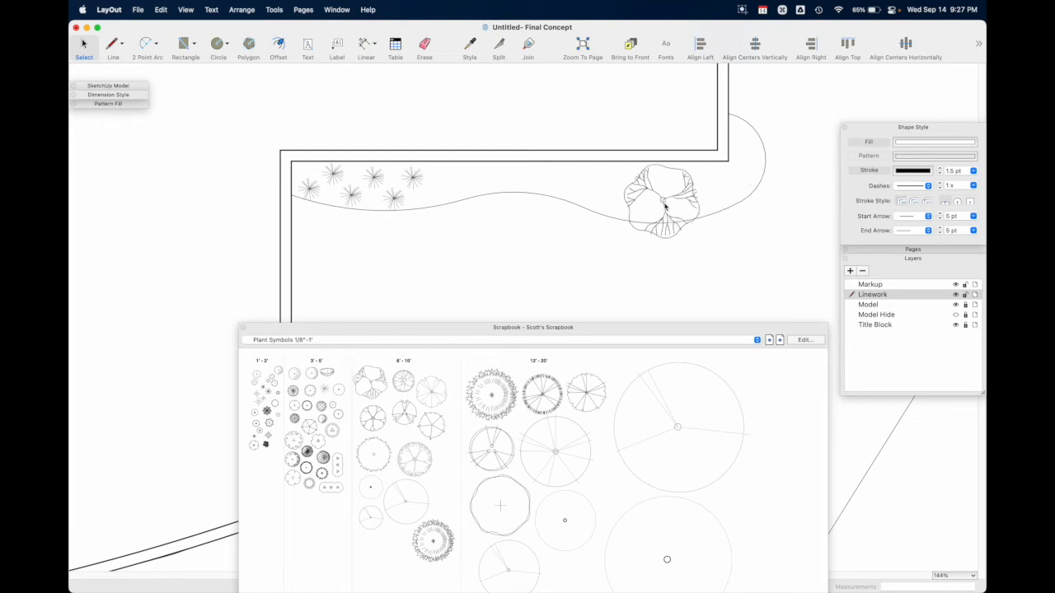
click(661, 202)
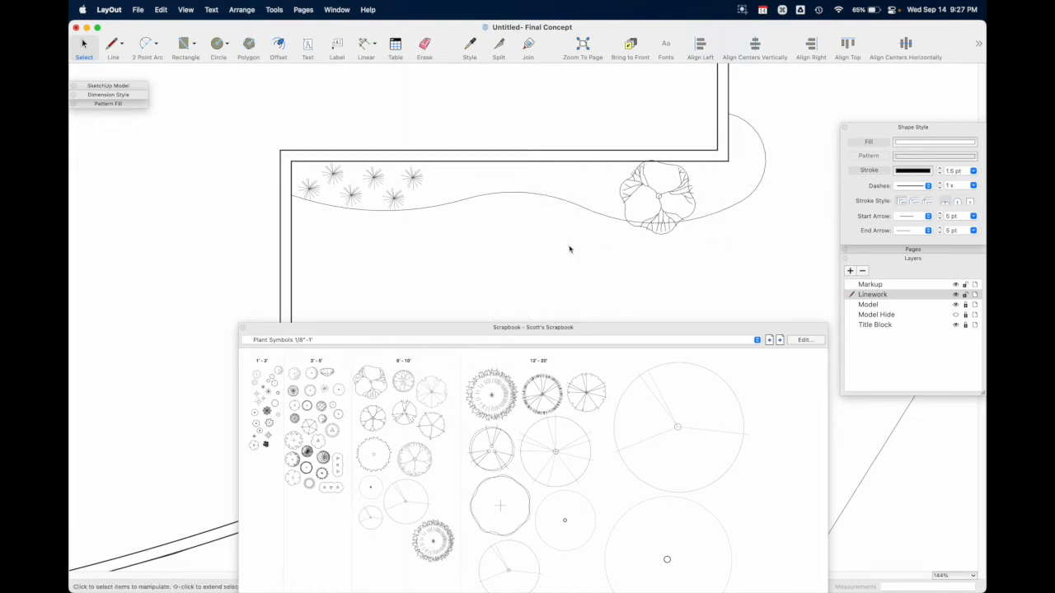
key(space)
Turn off object snap and move the large petal-shaped plant symbol to the bed's rounded end at the outer wall corner
click(660, 217)
mouse_move(660, 210)
mouse_down()
mouse_move(566, 228)
mouse_move(549, 207)
mouse_move(492, 216)
mouse_up()
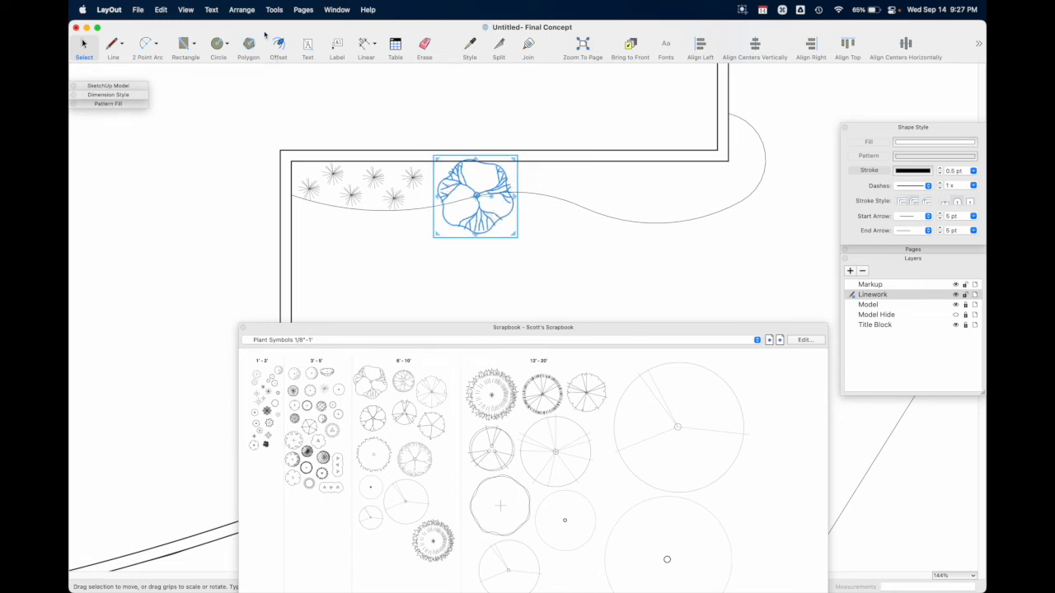
click(243, 10)
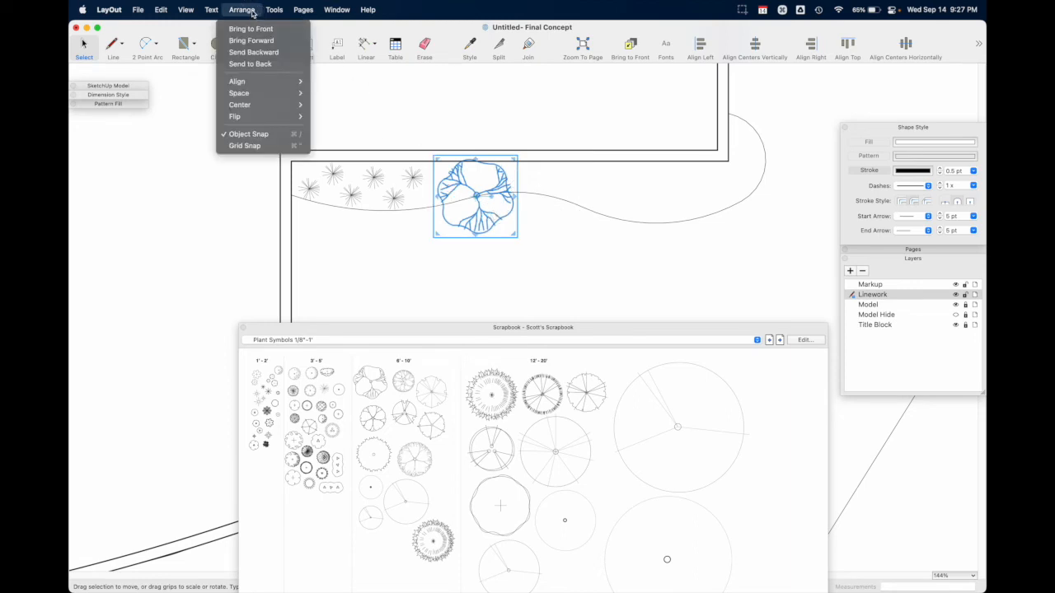
click(276, 135)
drag(474, 221, 758, 183)
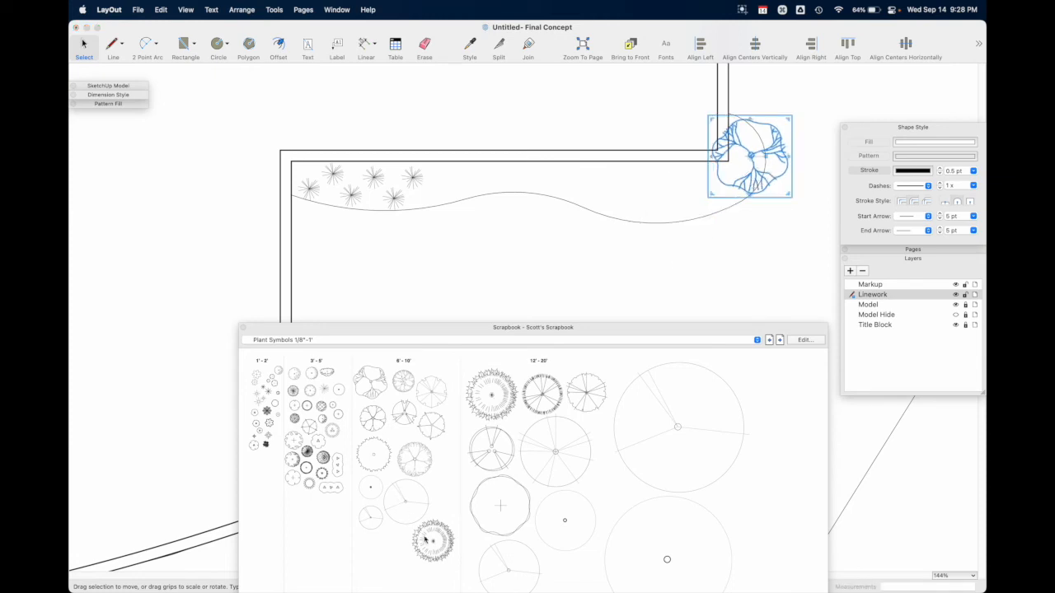
Place a five-spoked symbol from the 6'-10' group at the bed's wide part and a small round 1'-2' symbol mid-bed near the wall
drag(433, 427, 657, 195)
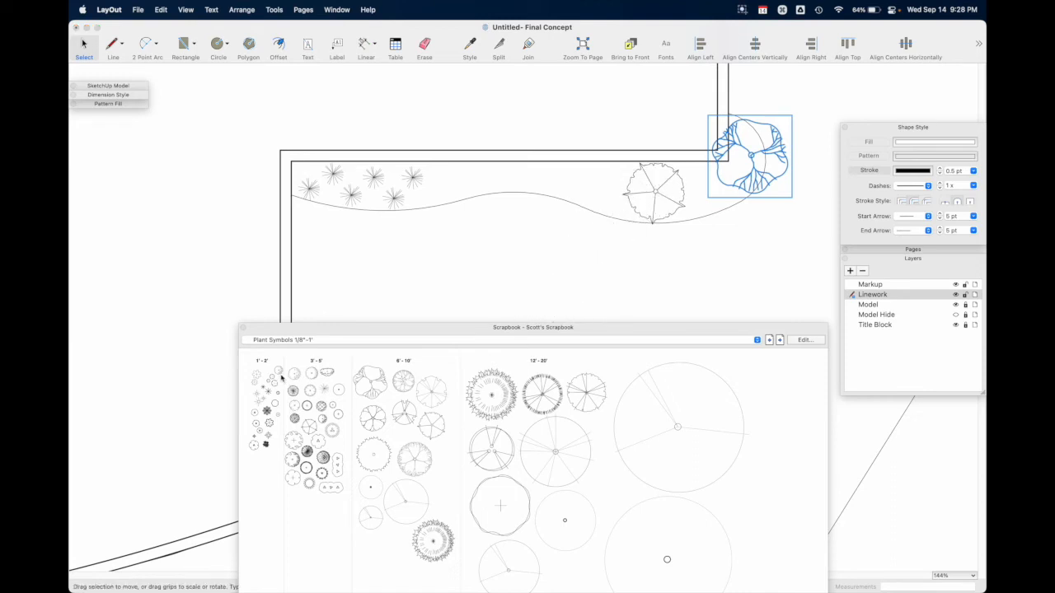
drag(279, 374, 520, 211)
key(space)
click(473, 189)
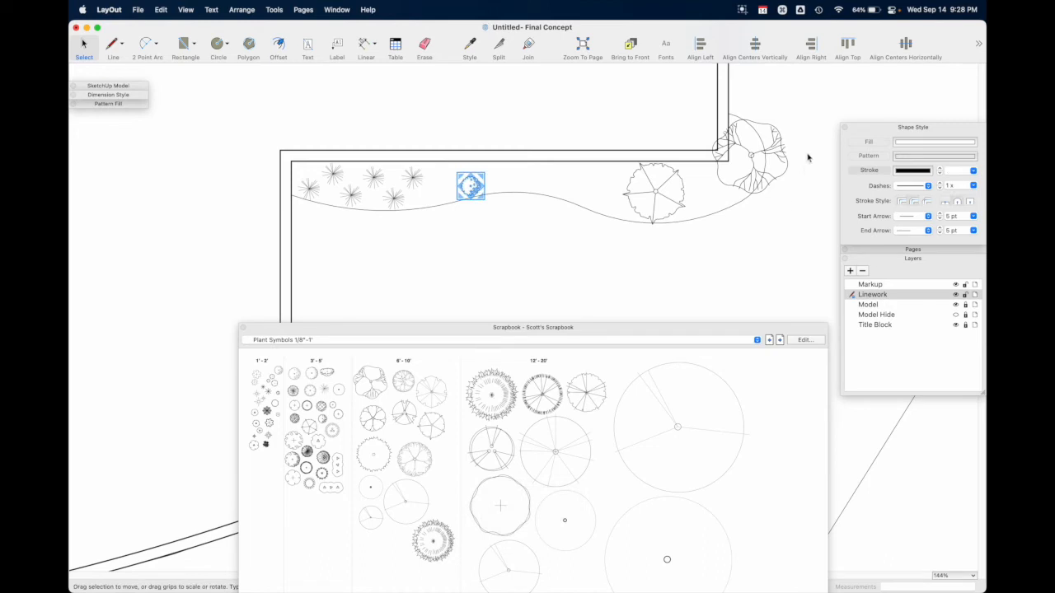
scroll(474, 188, up, 5)
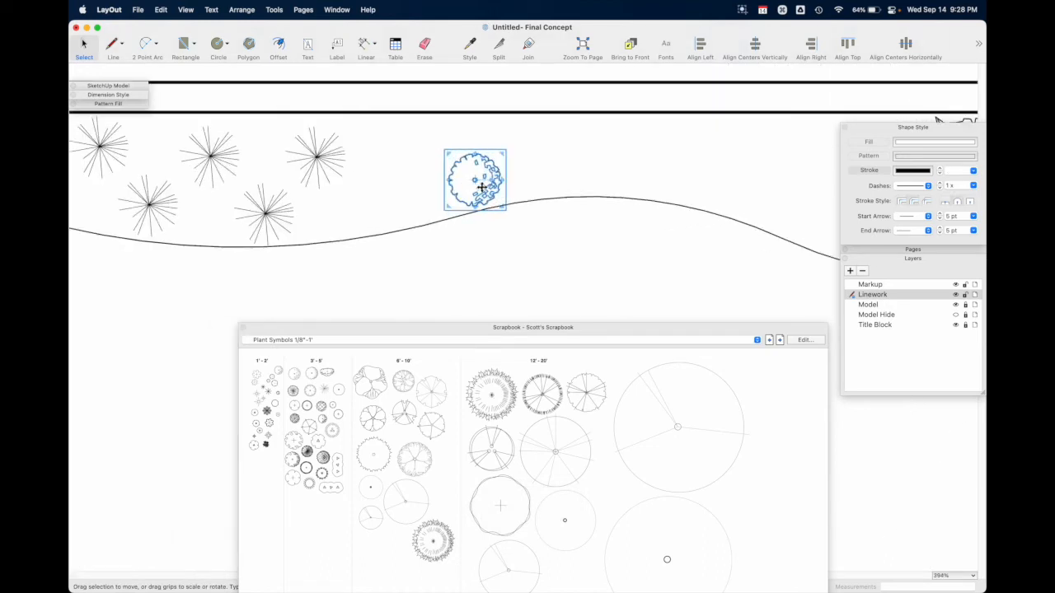
drag(493, 194, 456, 166)
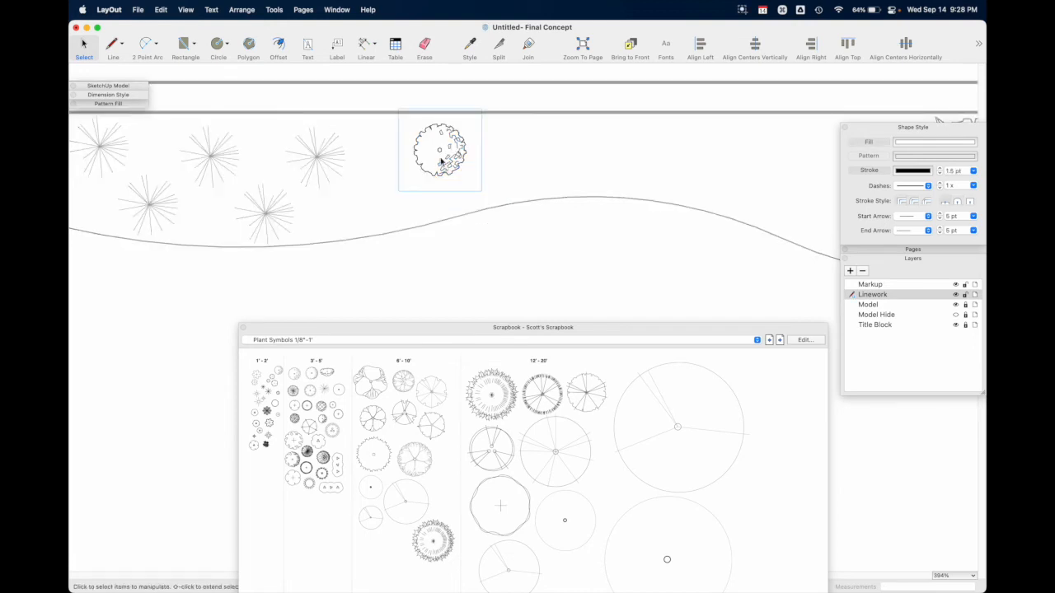
Try a yellow fill on the small round symbol's outer outline inside its group and switch the fill off again
scroll(445, 164, up, 2)
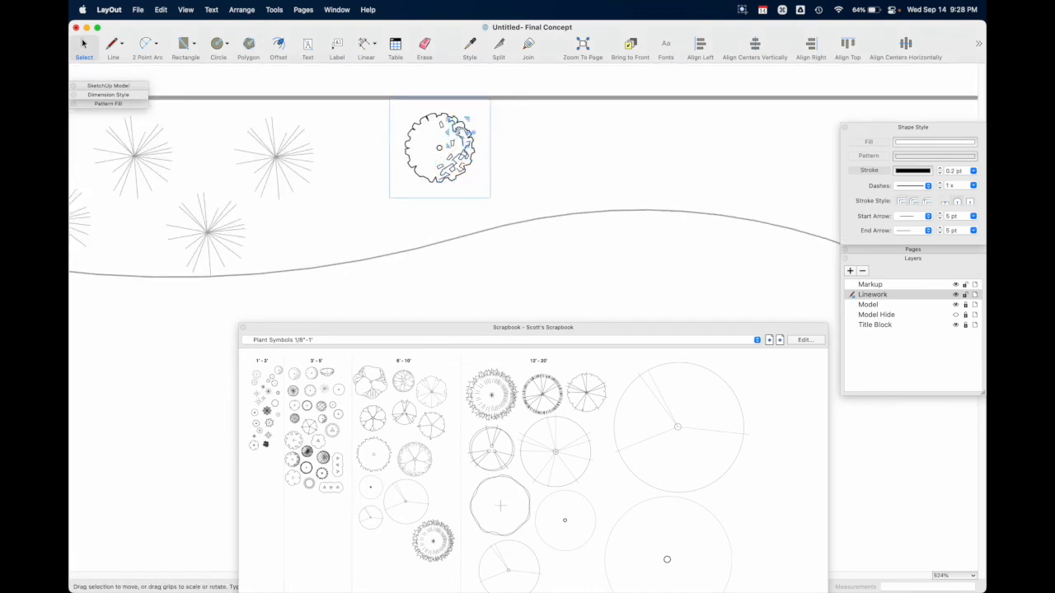
click(434, 115)
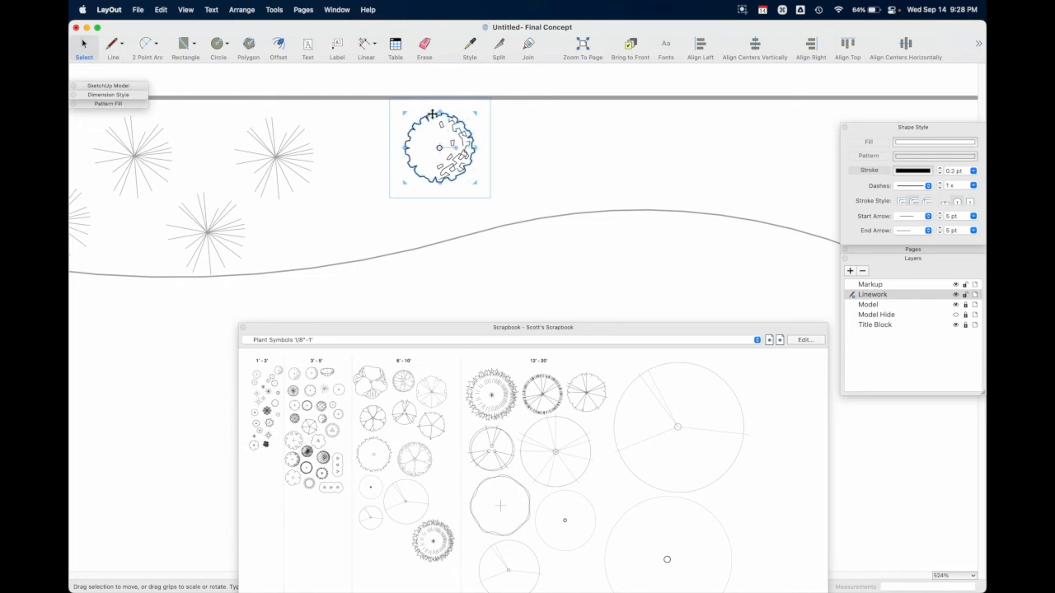
click(900, 143)
click(239, 355)
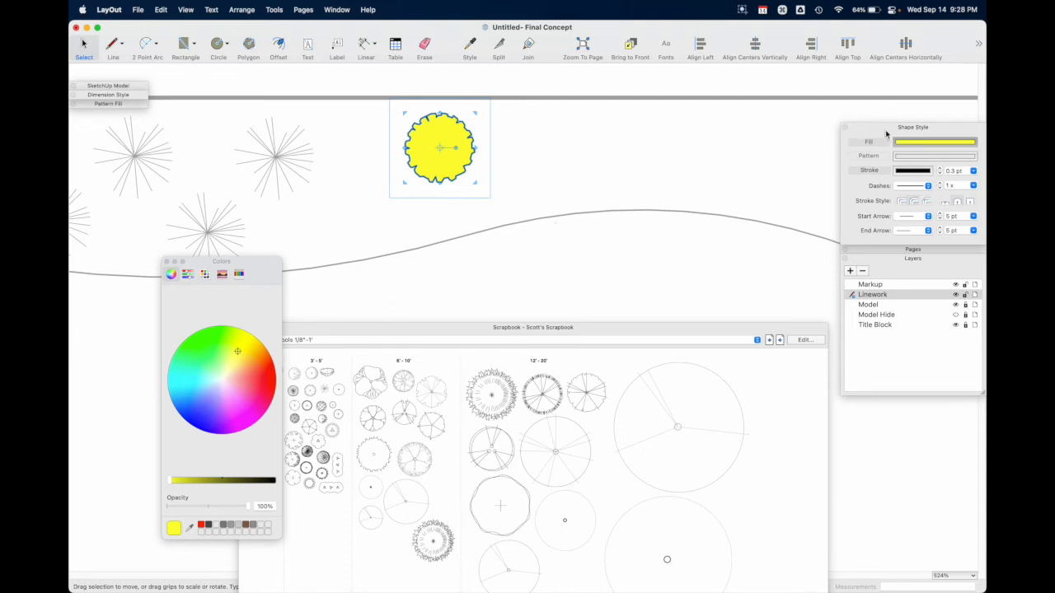
click(858, 141)
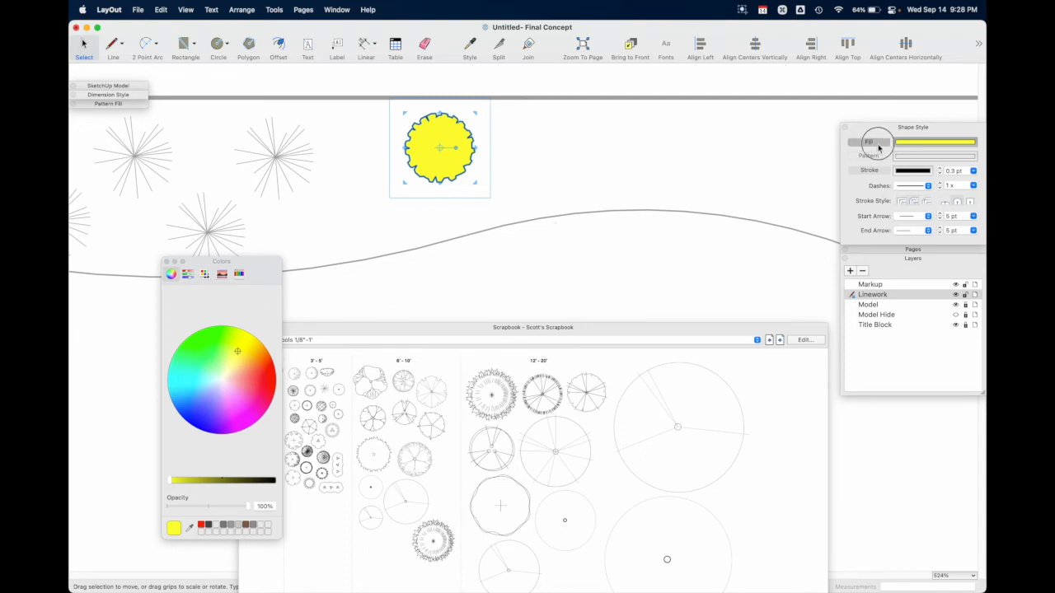
click(167, 261)
click(447, 252)
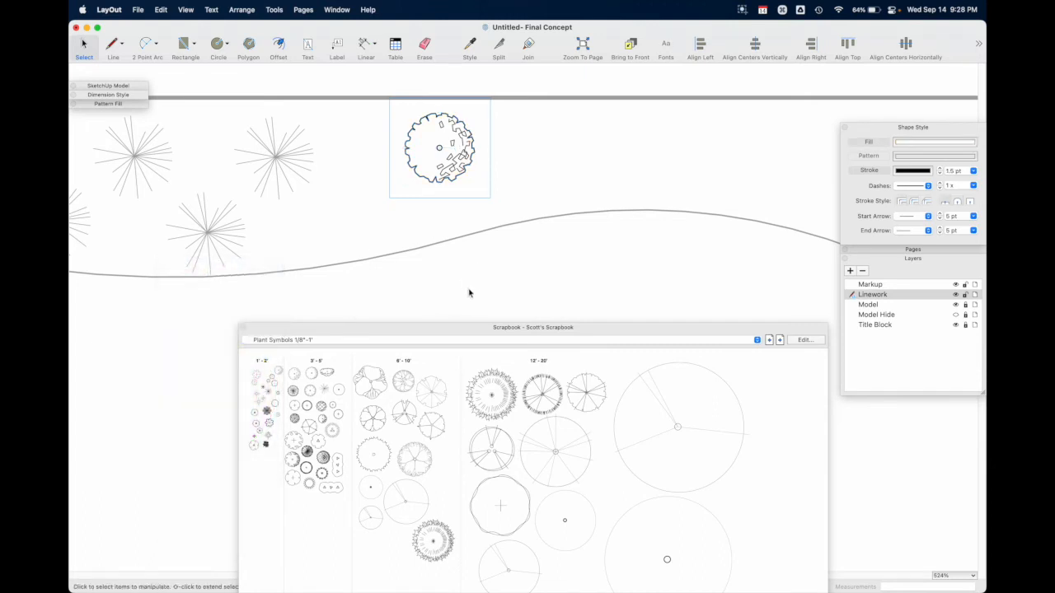
Shift the scrapbook slightly and copy the small round symbol directly beside the original, away from the spiky plants
drag(470, 334, 451, 307)
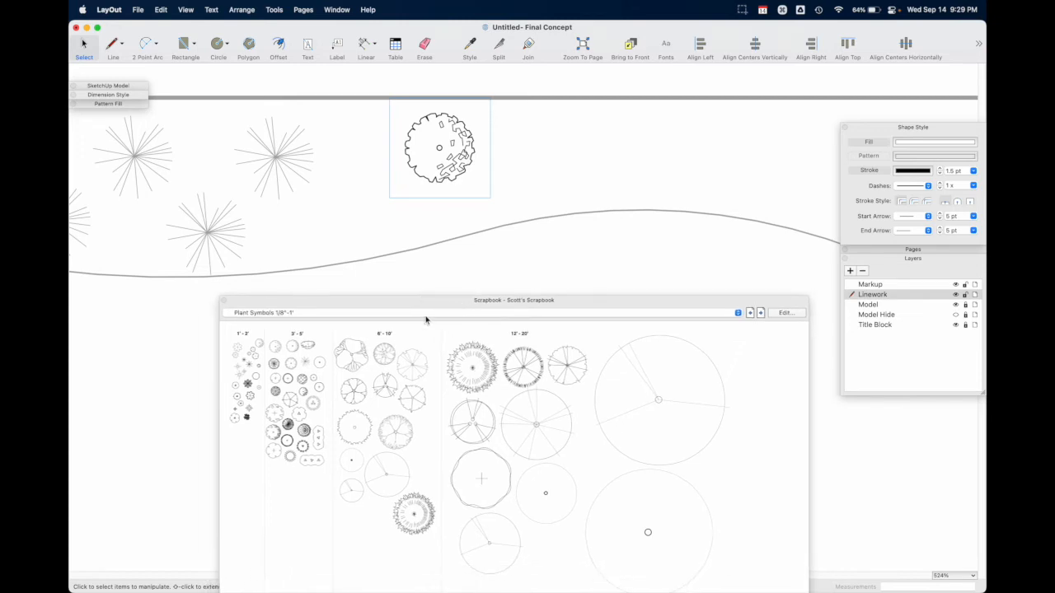
click(388, 386)
click(450, 256)
click(450, 169)
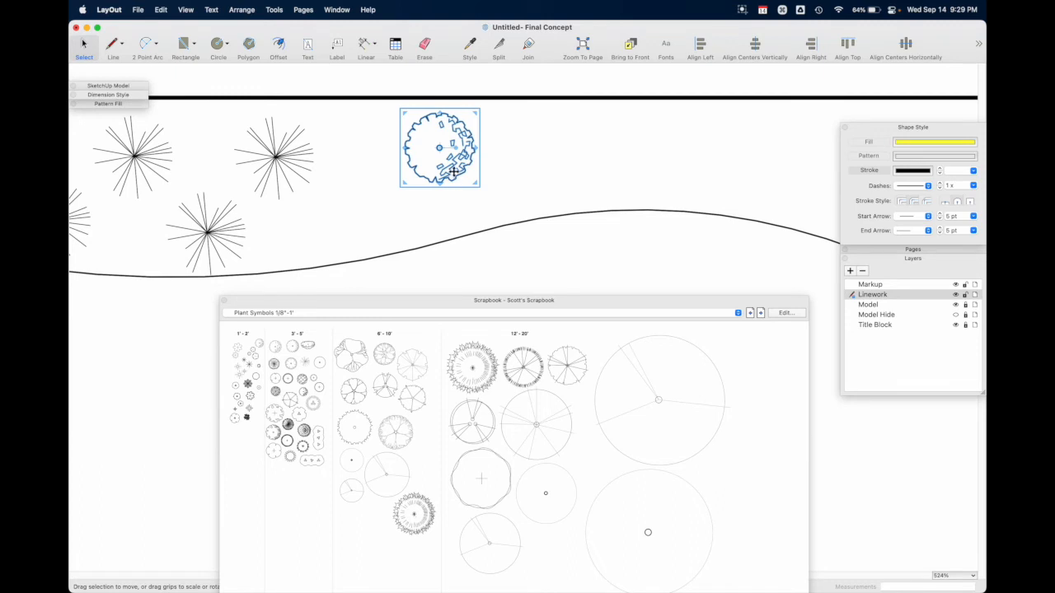
alt+drag(454, 171, 544, 184)
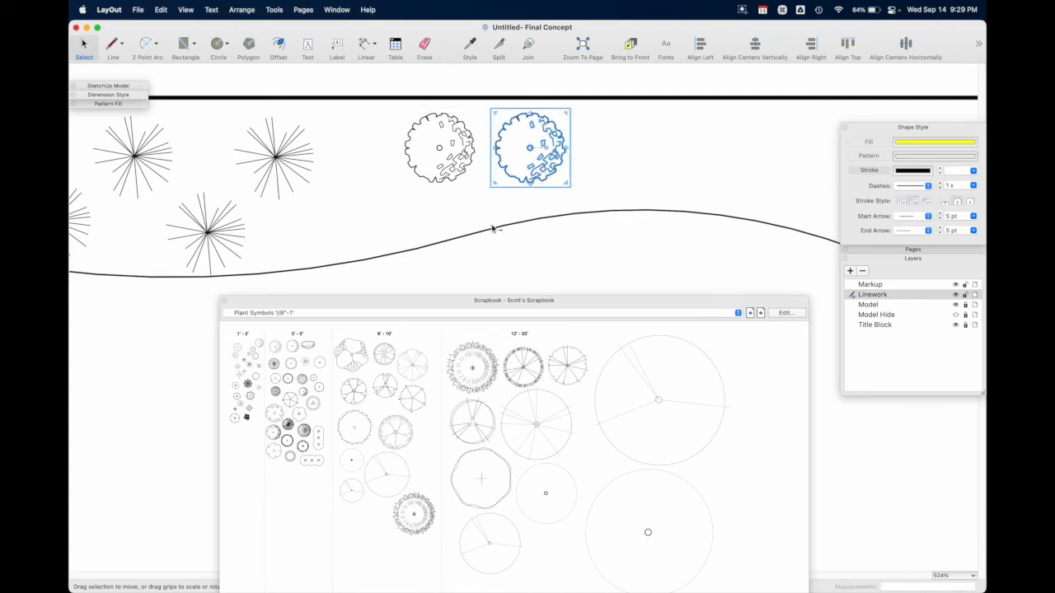
Array the small round symbol in a row along the wall, trying 3x, 8x and 7x and settling on 6x
scroll(492, 228, down, 5)
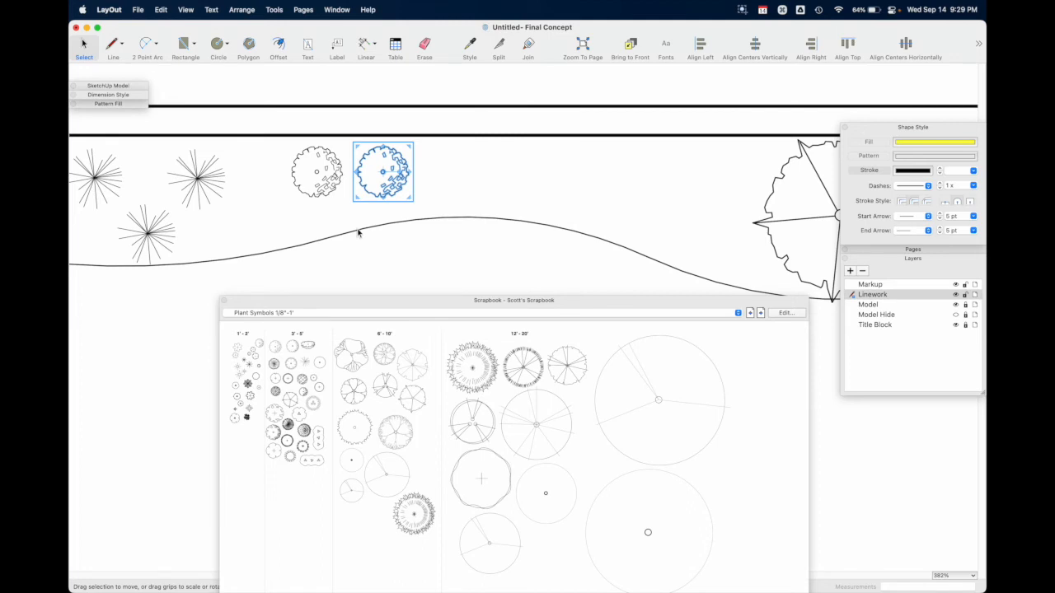
text(x)
key(Return)
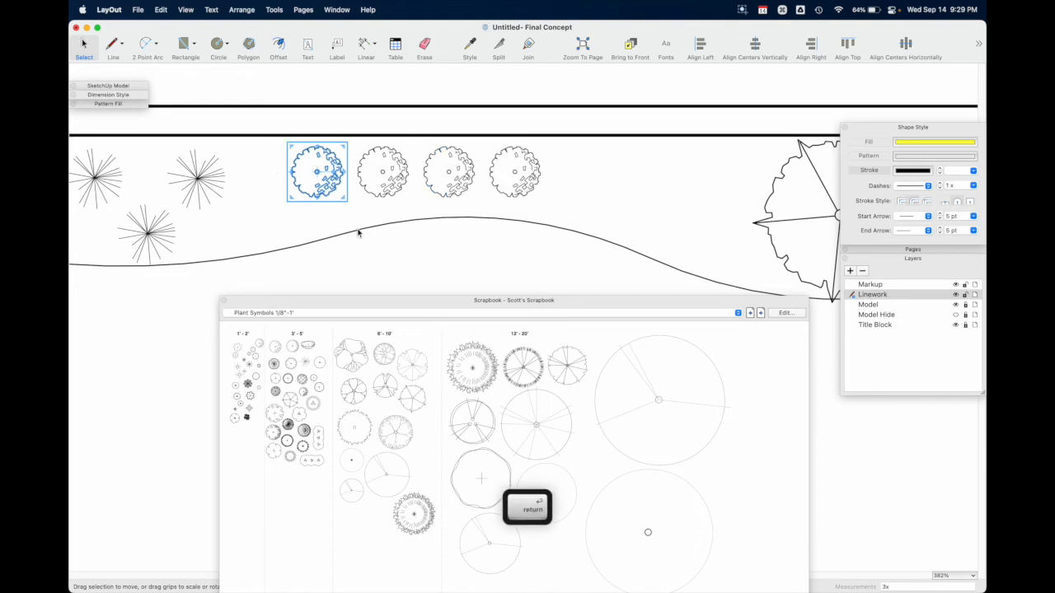
text(8)
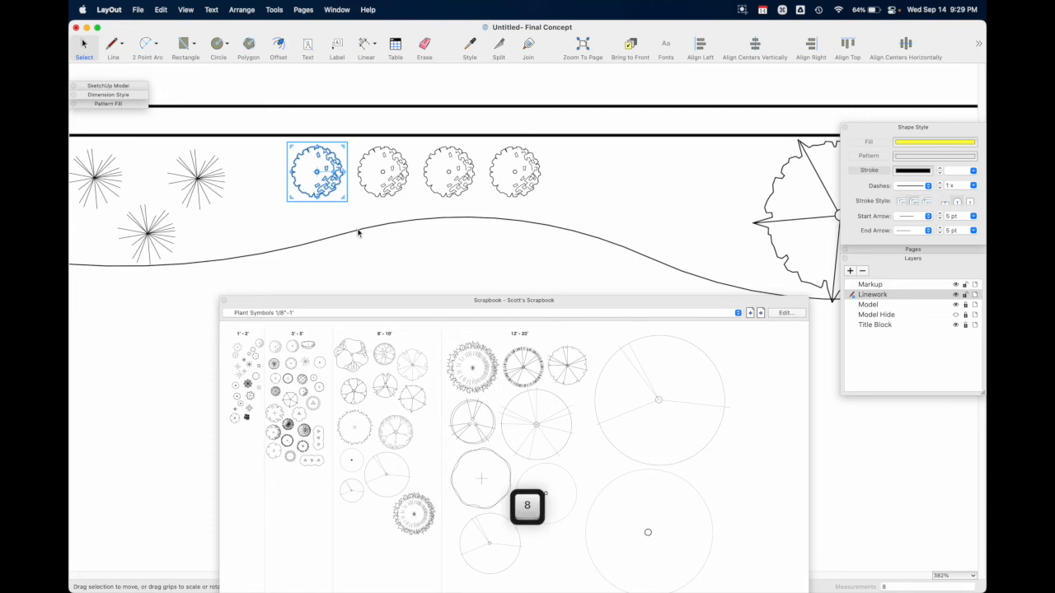
text(x)
key(Return)
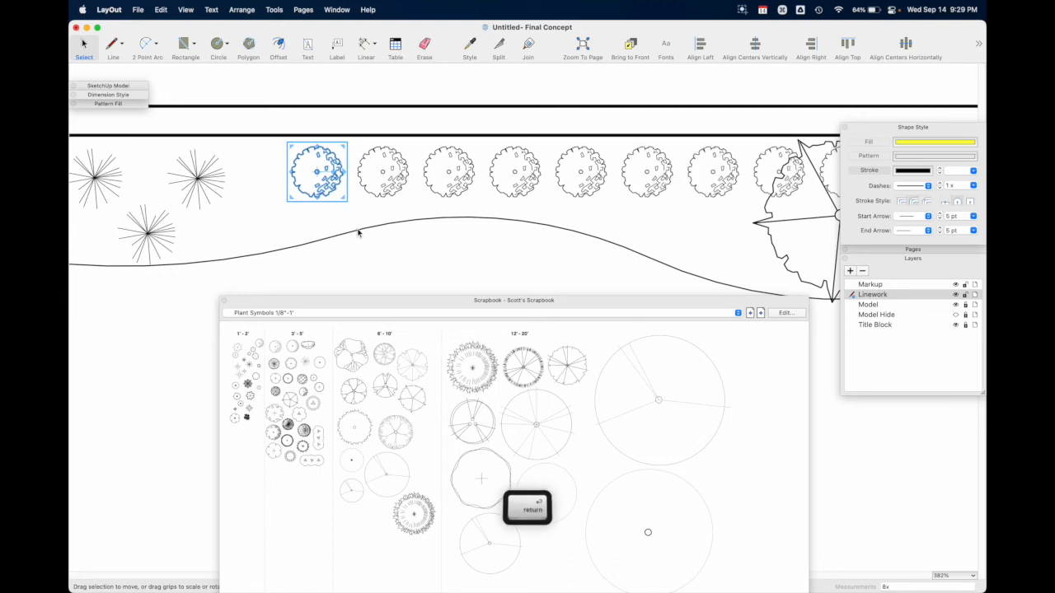
text(7x)
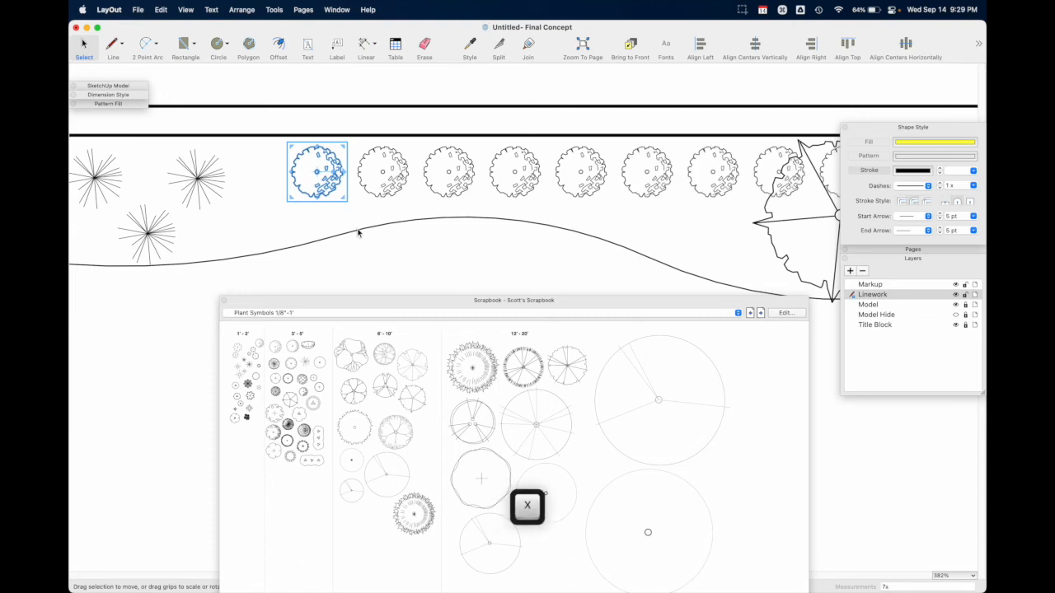
key(Return)
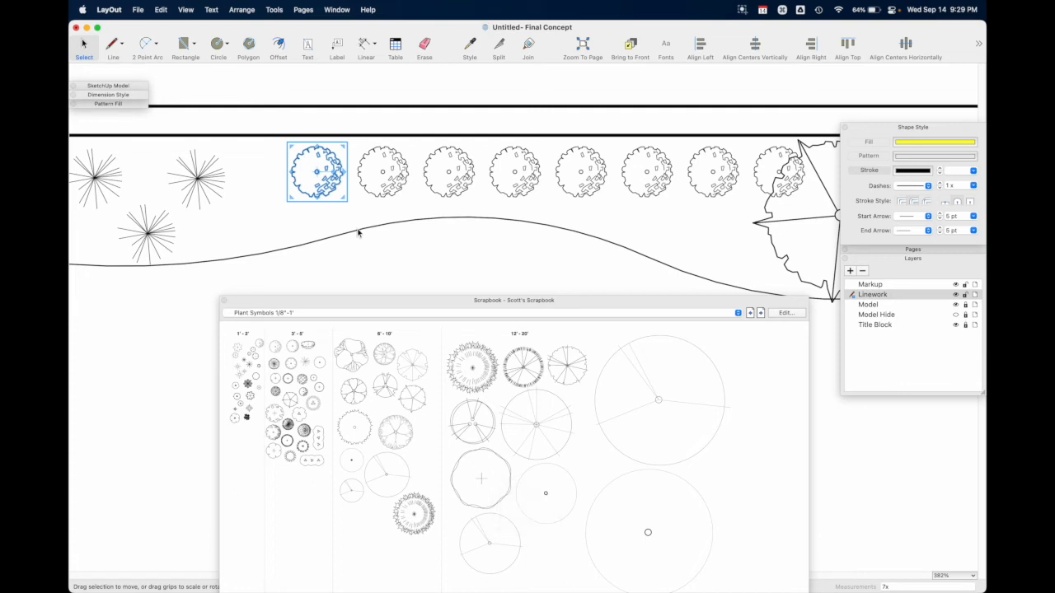
text(6x)
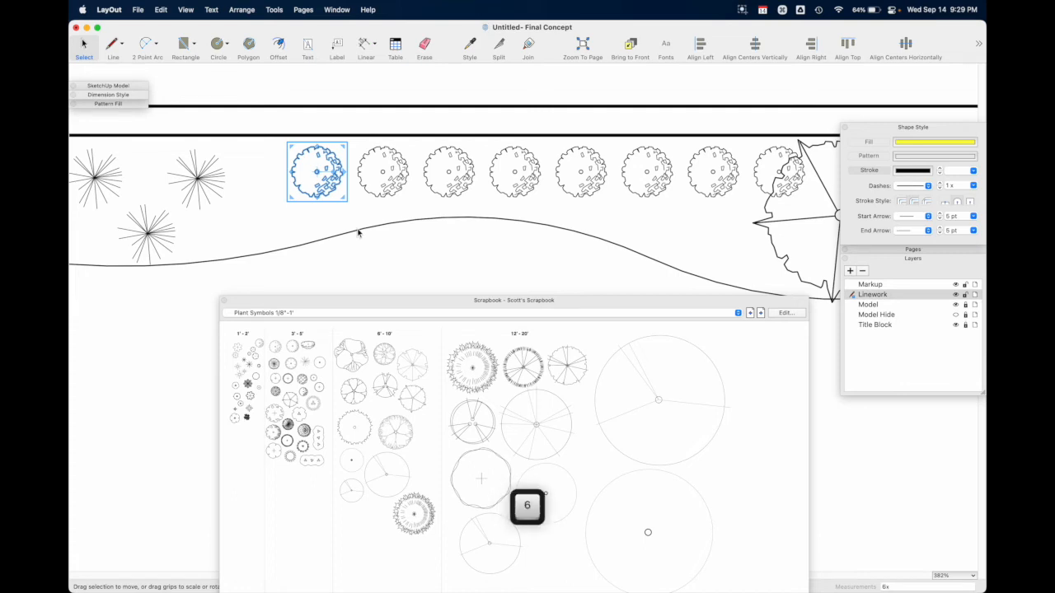
key(Return)
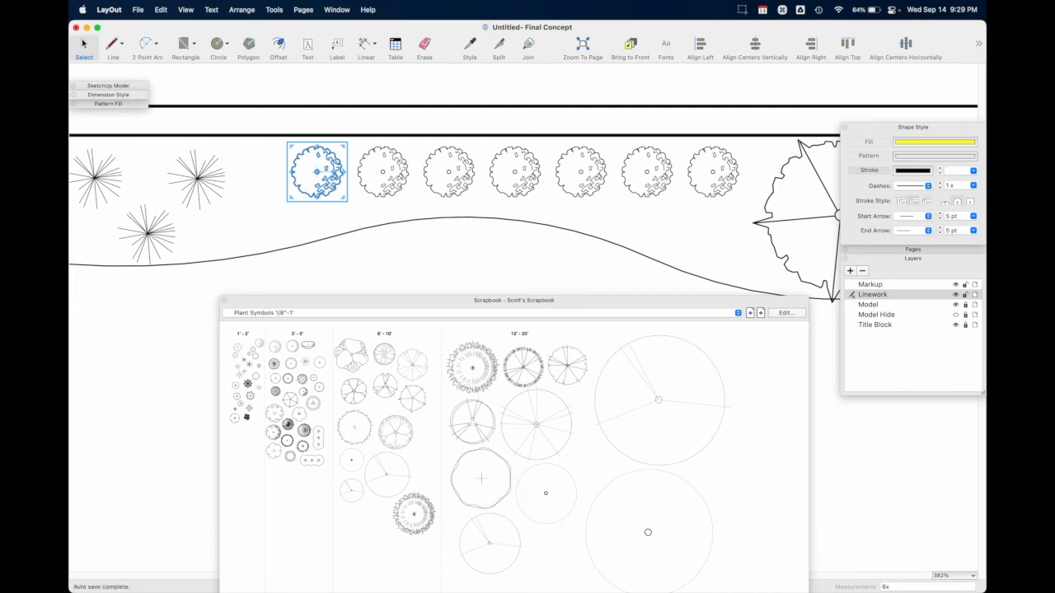
Select all seven small round symbols in the row and group them
click(713, 171)
shift+click(647, 171)
shift+click(581, 170)
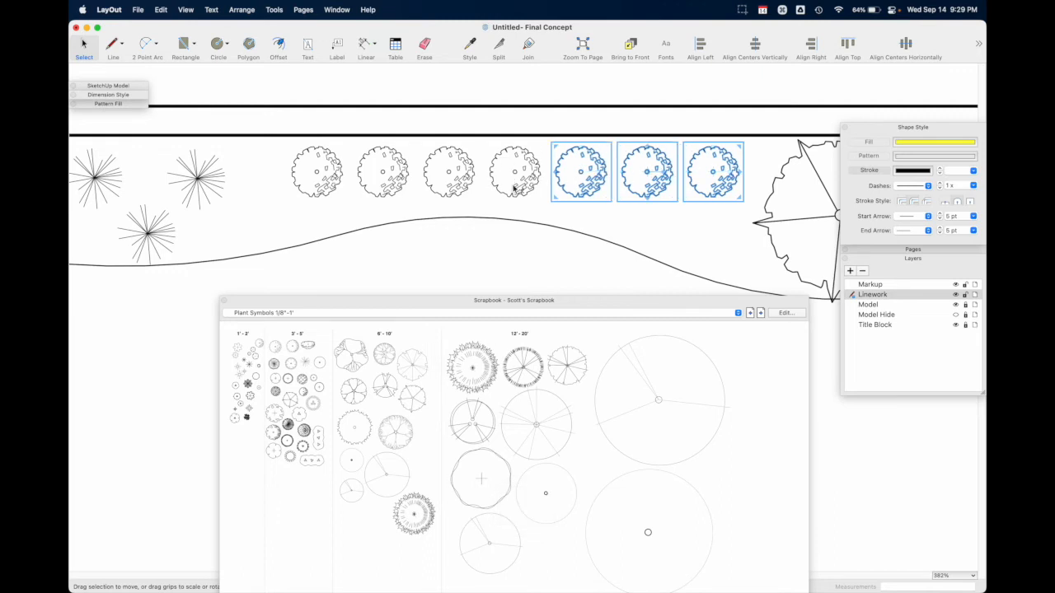
shift+click(515, 188)
shift+click(463, 186)
shift+click(397, 188)
shift+click(338, 187)
right_click(331, 183)
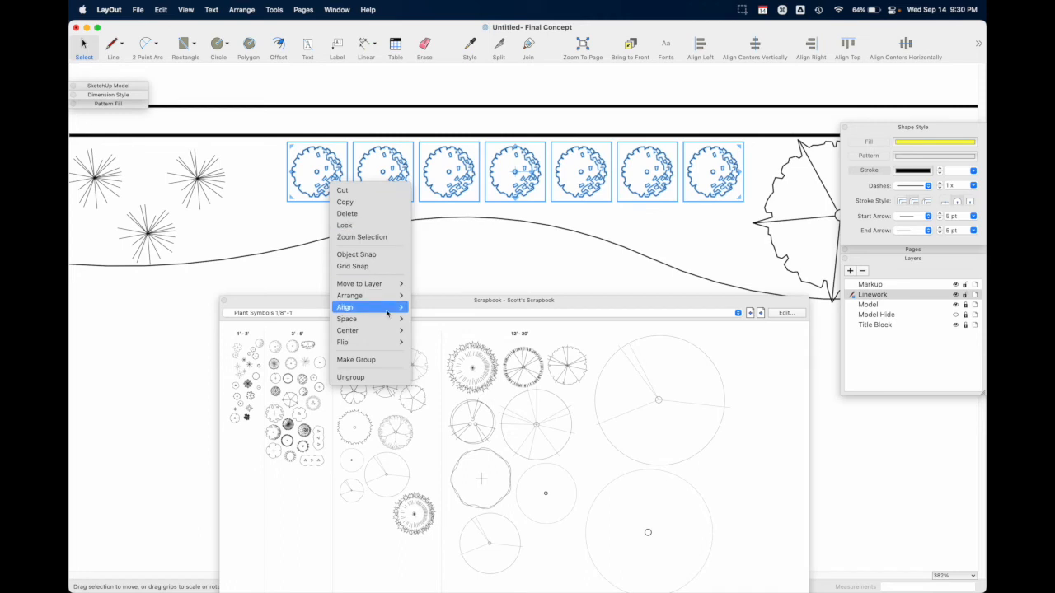
click(384, 359)
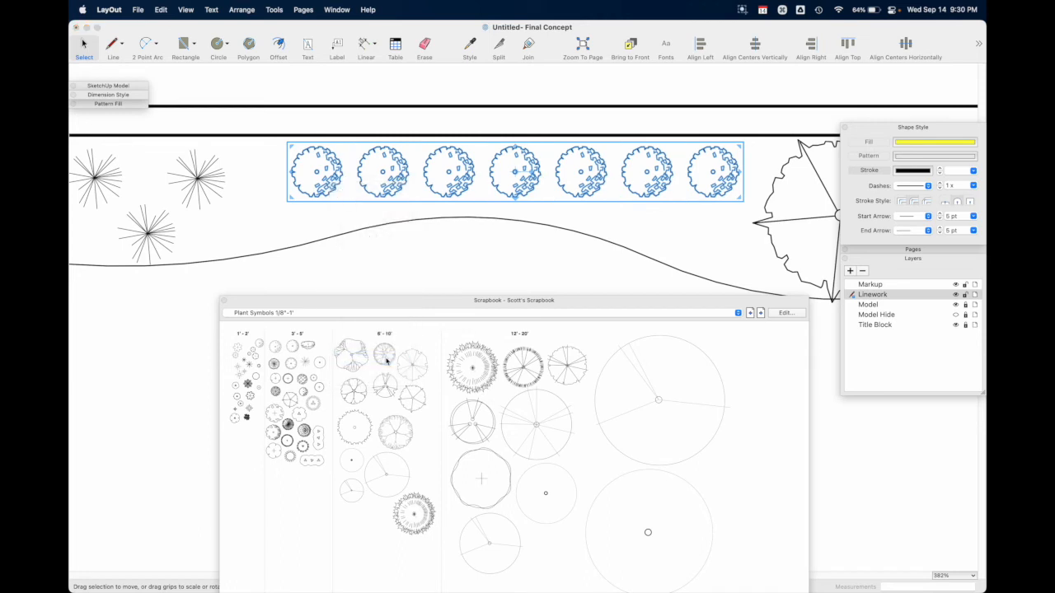
Open the row's group and its first symbol's nested group for editing, and undo the last action
right_click(391, 187)
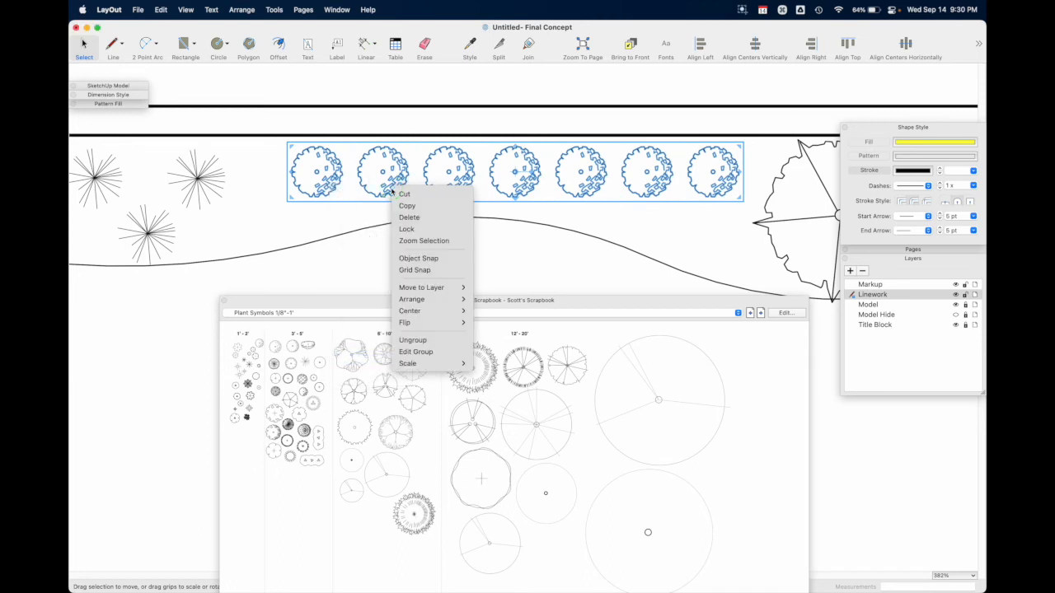
click(427, 351)
click(332, 245)
click(325, 197)
right_click(323, 186)
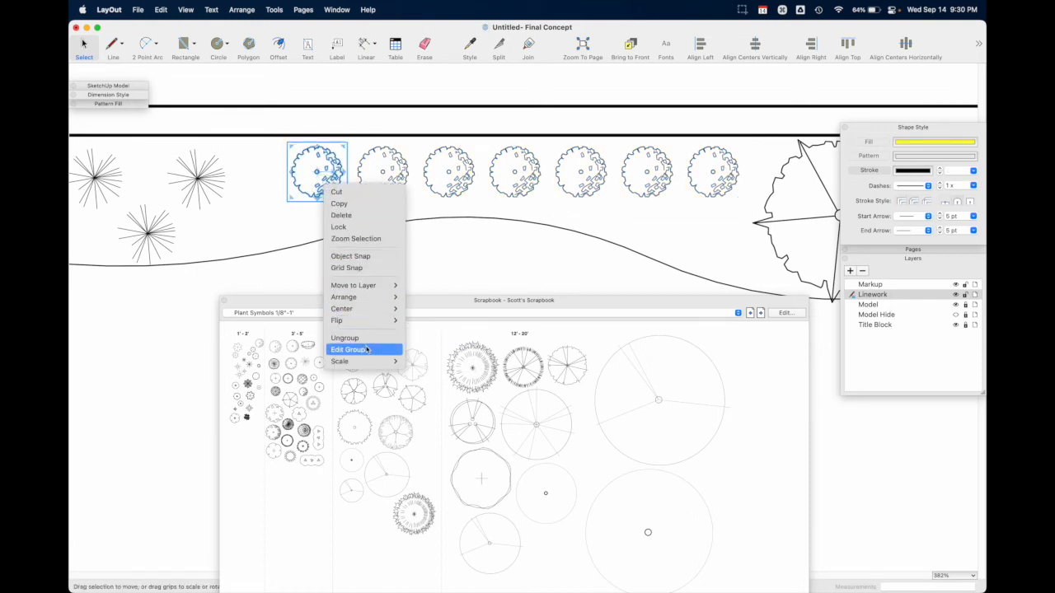
click(367, 350)
click(333, 183)
key(super+z)
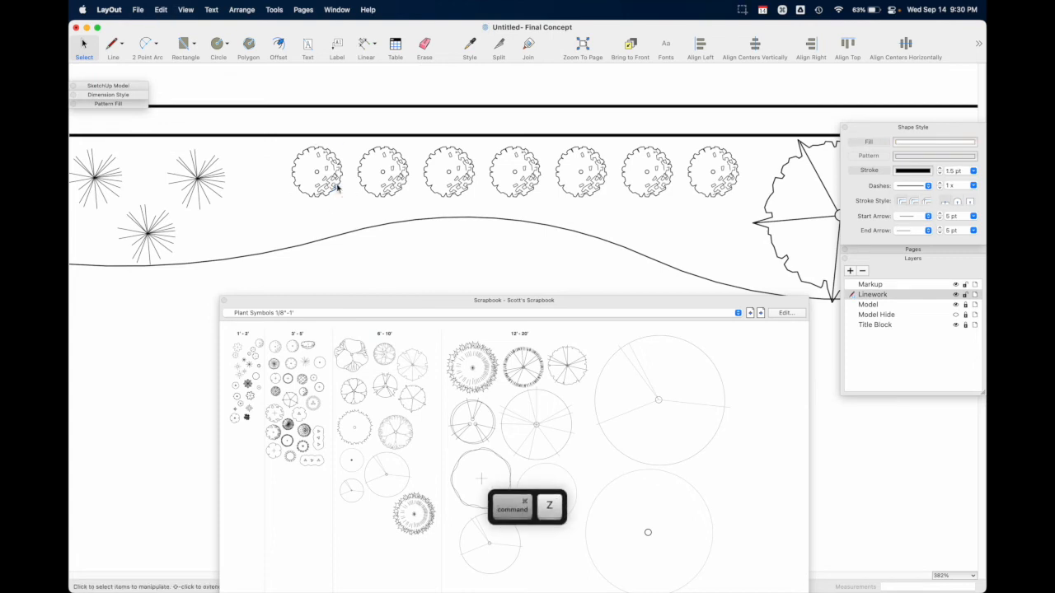
Collapse the scrapbook to clear the drawing area
scroll(337, 196, down, 5)
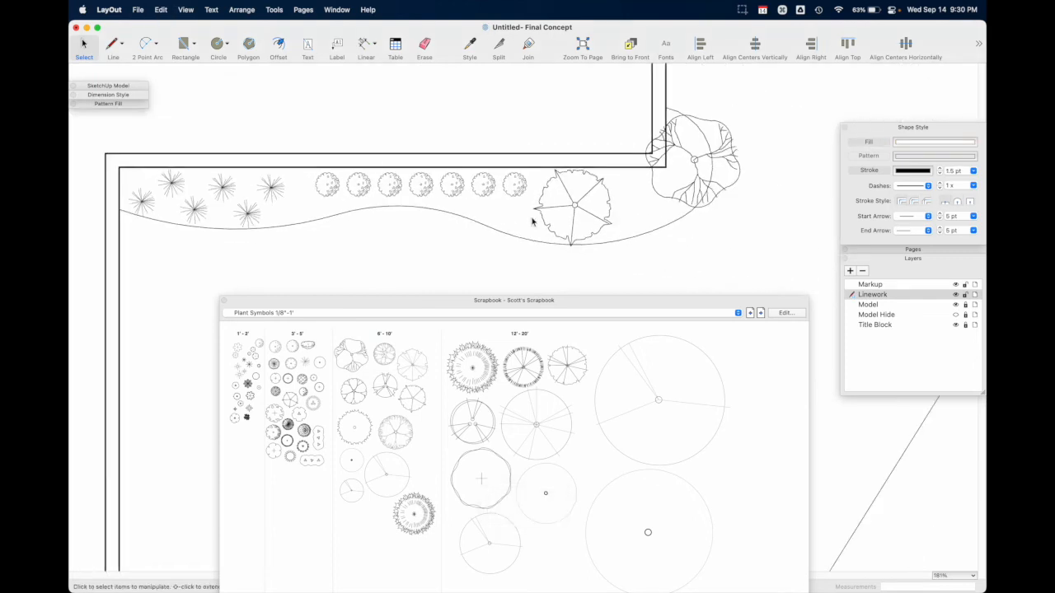
scroll(532, 224, down, 3)
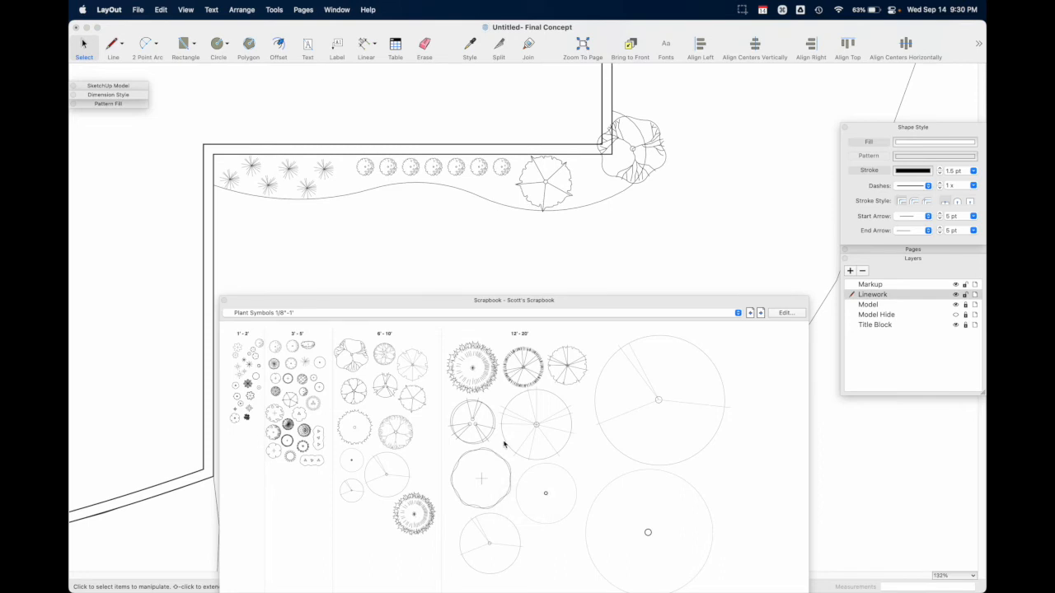
double_click(426, 302)
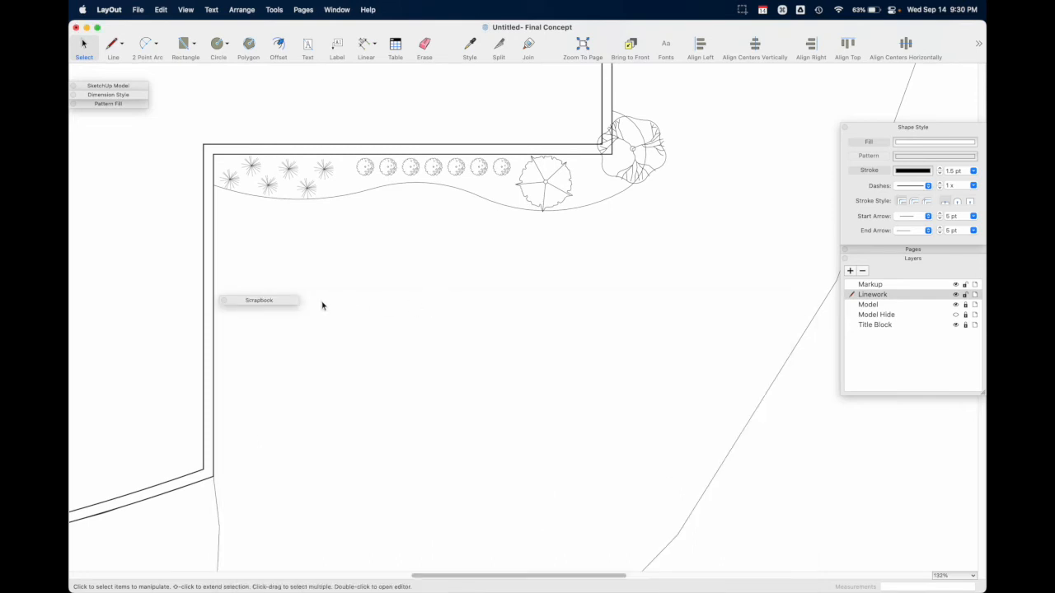
scroll(576, 322, down, 10)
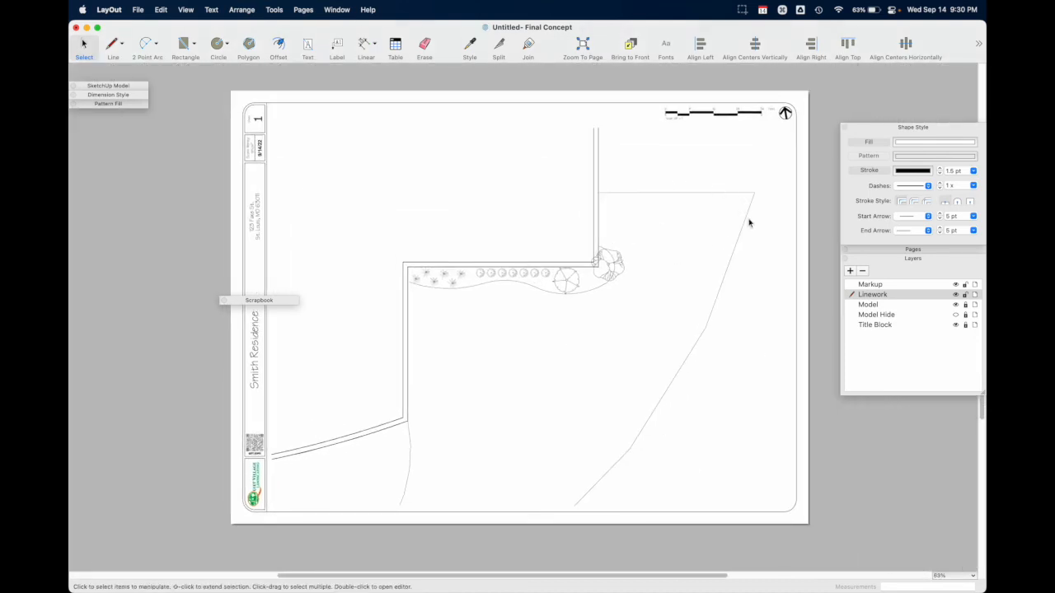
Unlock the Model layer and open its 1/8" = 1'-0" SketchUp viewport for editing
click(955, 313)
click(967, 306)
click(645, 197)
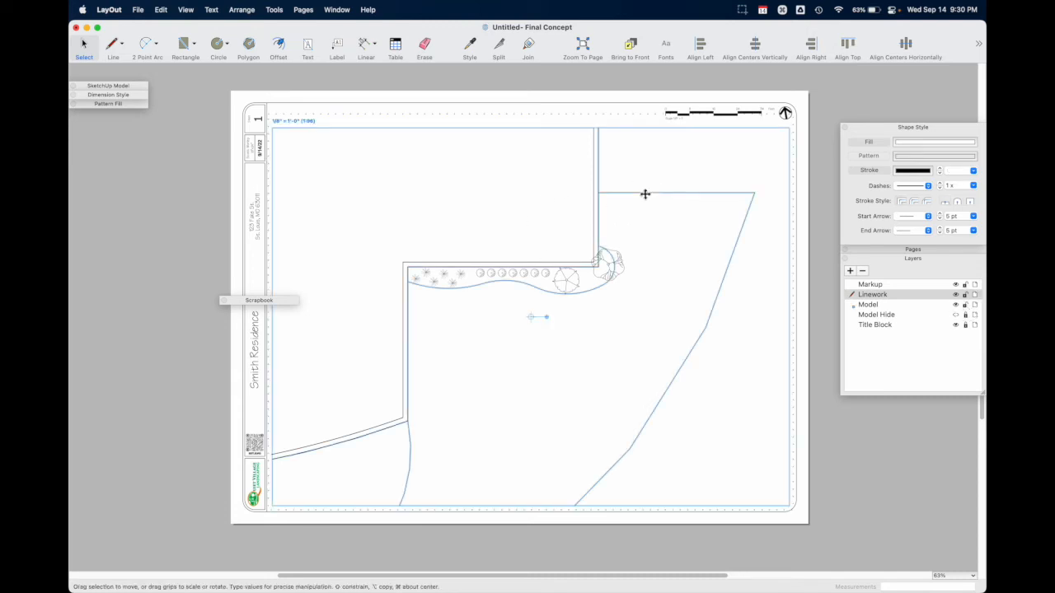
click(645, 195)
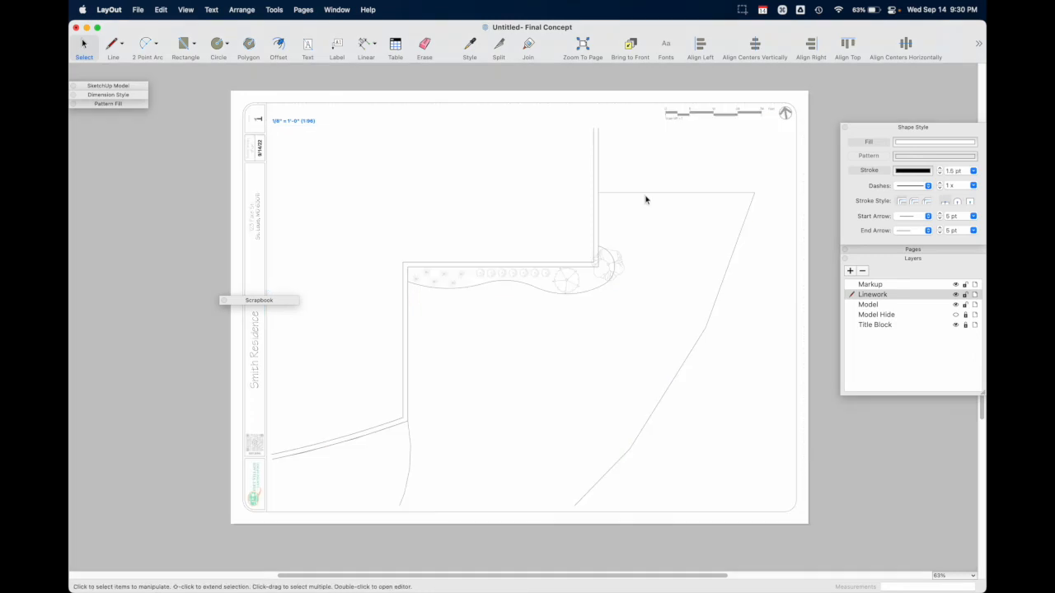
Try to split the grouped property line at its upper-right corner
click(646, 191)
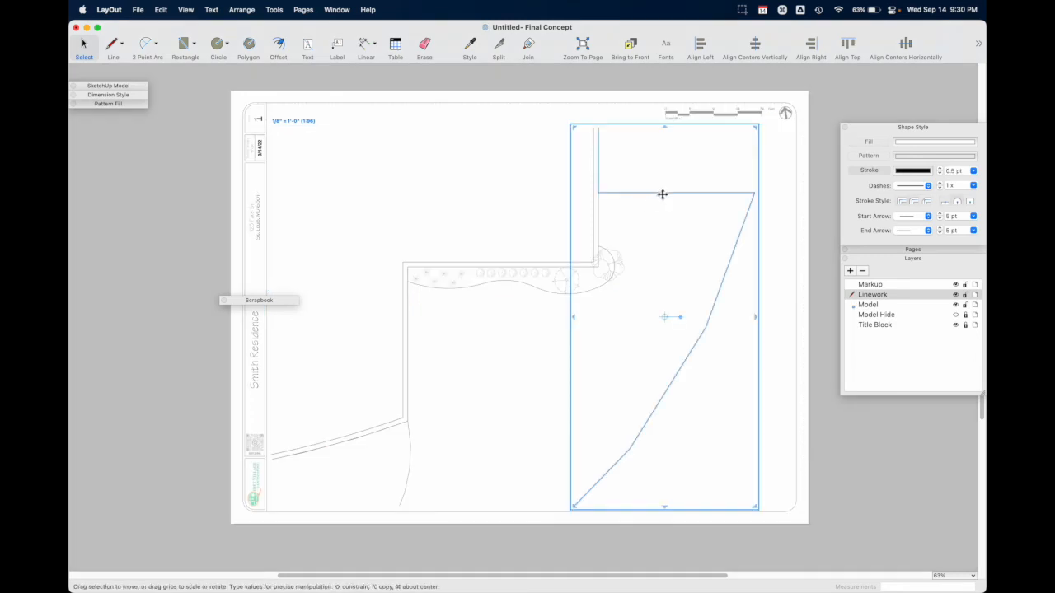
click(499, 47)
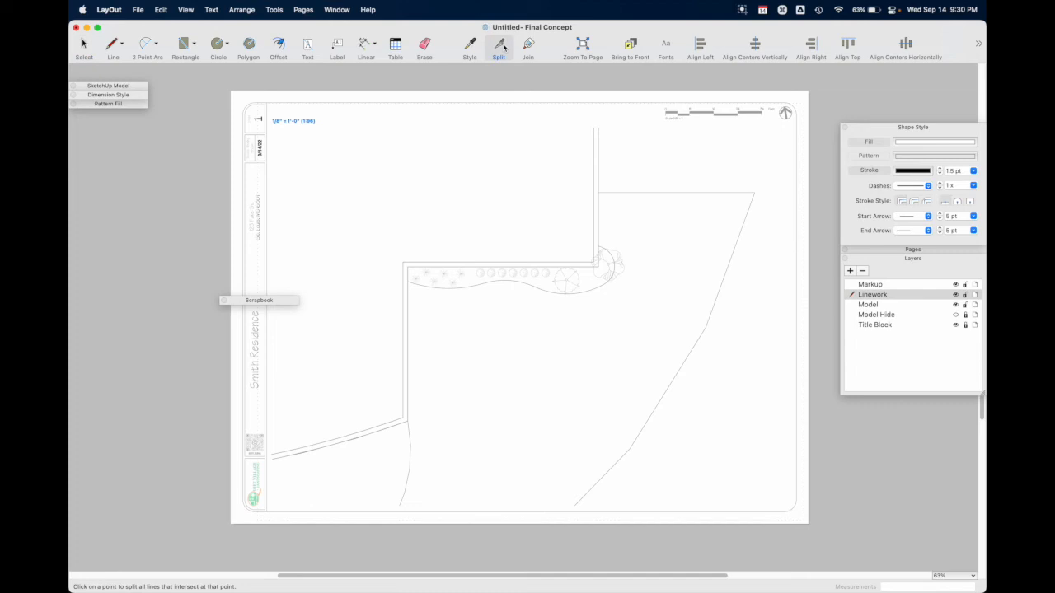
click(252, 13)
click(262, 134)
scroll(758, 194, up, 10)
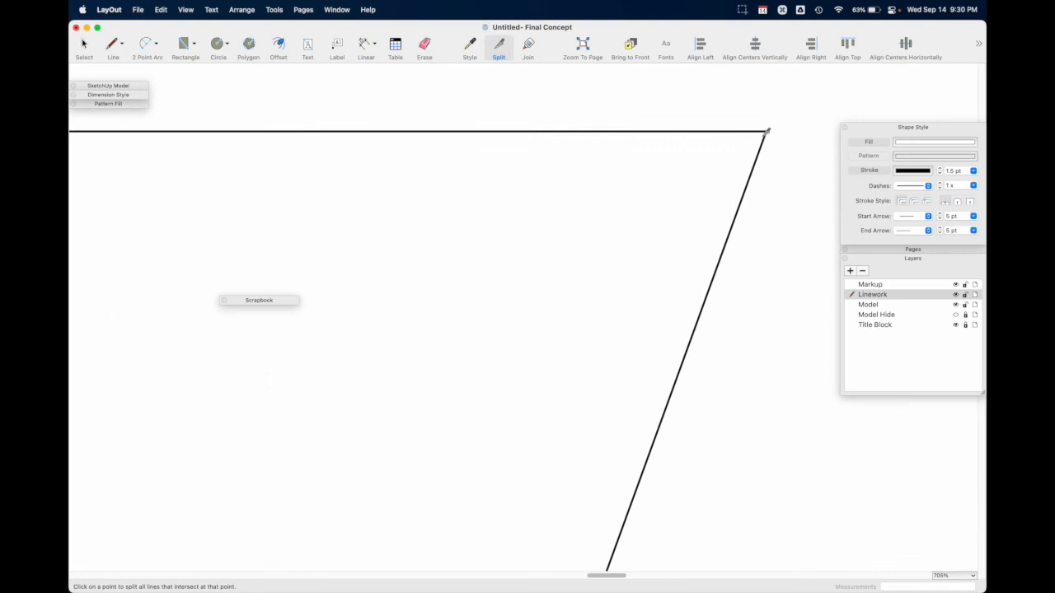
key(space)
click(759, 145)
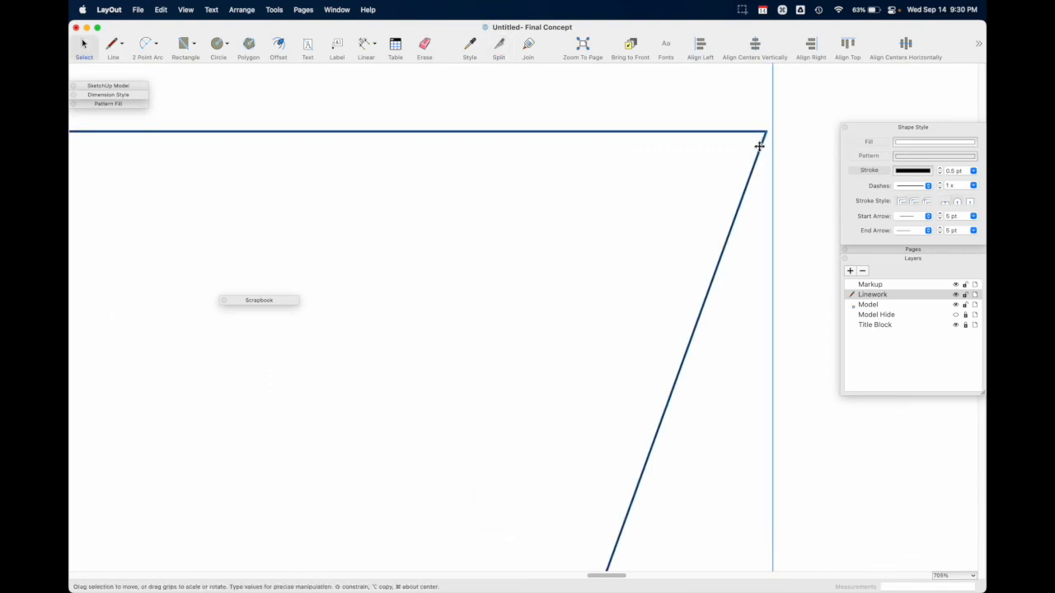
Open the property line's group for editing and split the line at both ends of its horizontal upper segment
scroll(725, 162, down, 12)
scroll(633, 334, up, 5)
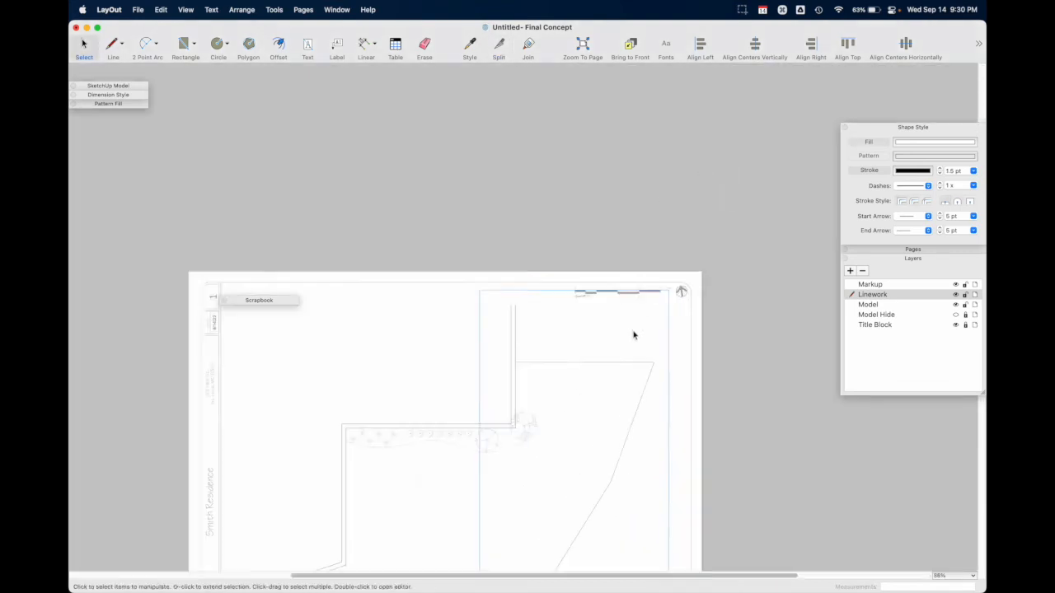
middle_drag(634, 335, 669, 234)
scroll(704, 313, up, 1)
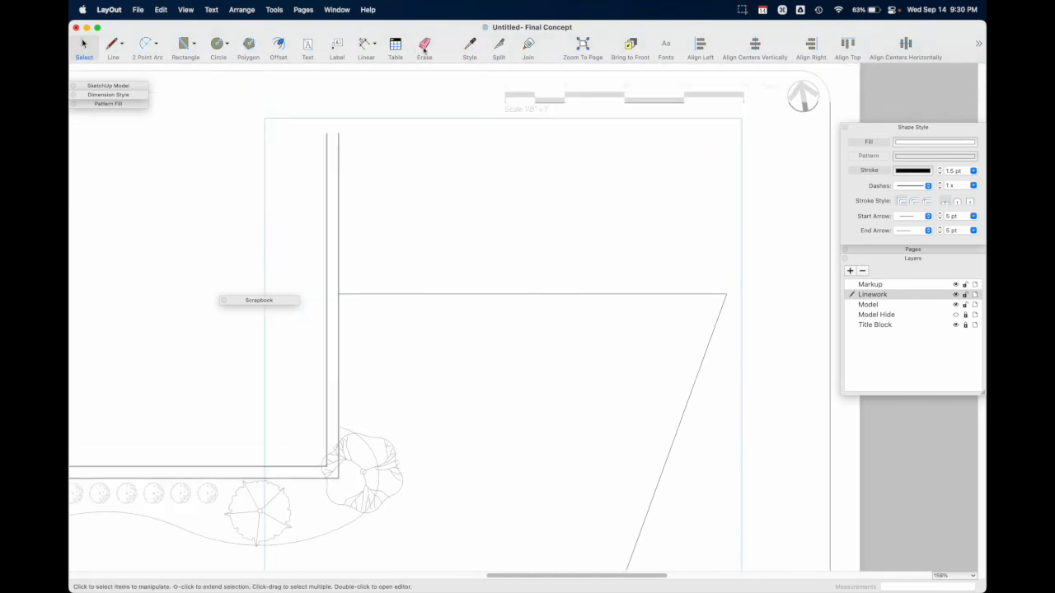
click(499, 47)
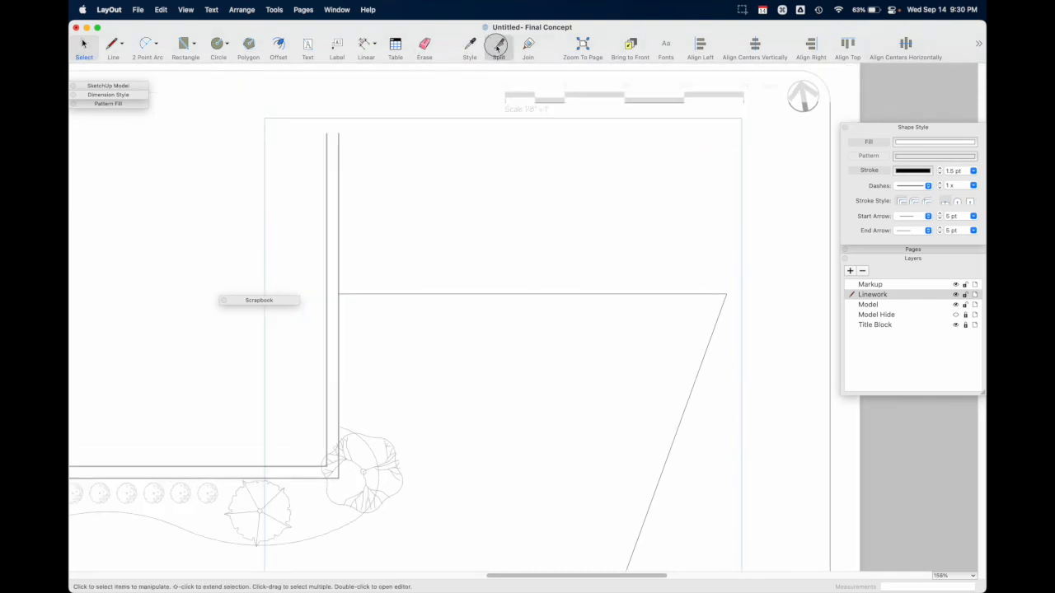
click(726, 295)
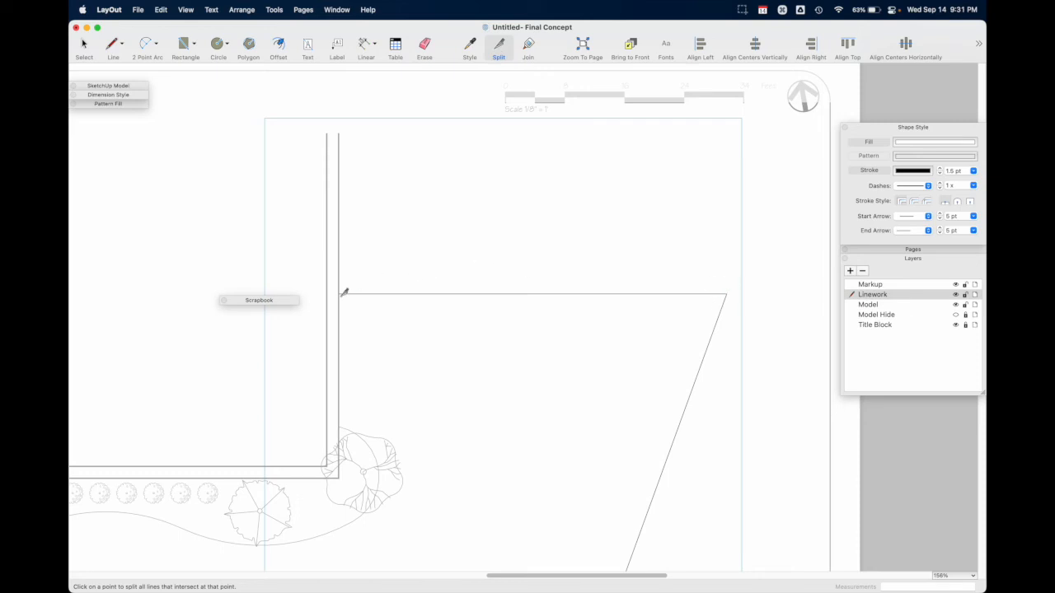
Delete the horizontal upper segment of the property line and leave the group
key(space)
click(436, 298)
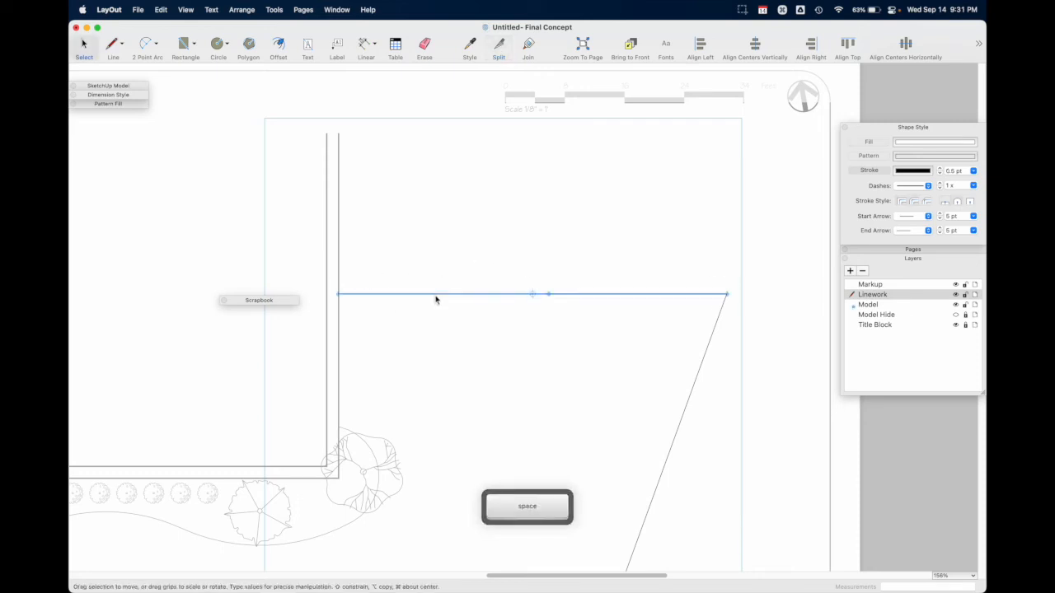
key(Delete)
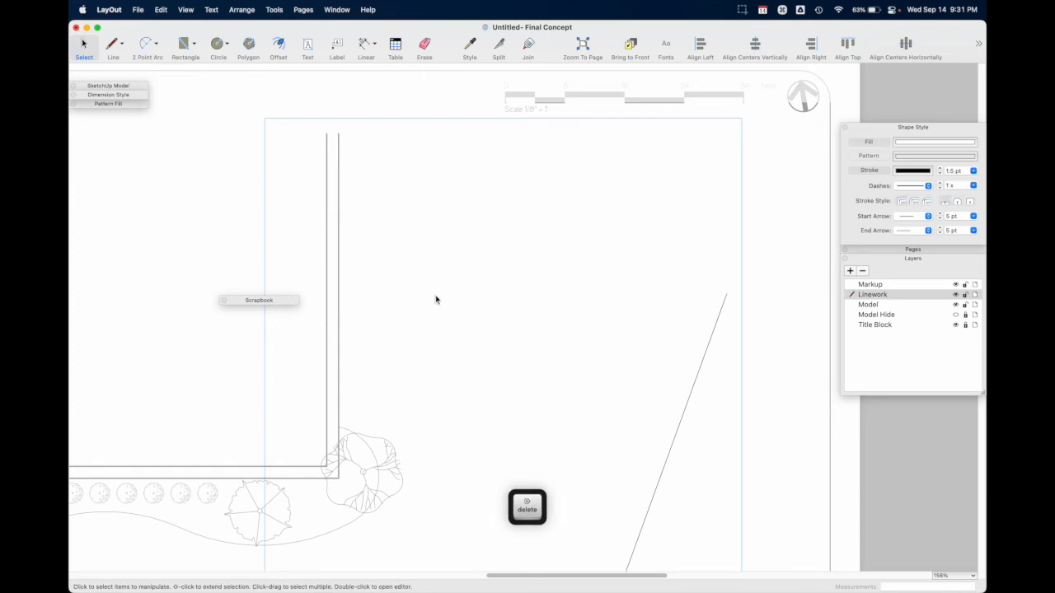
scroll(436, 299, down, 6)
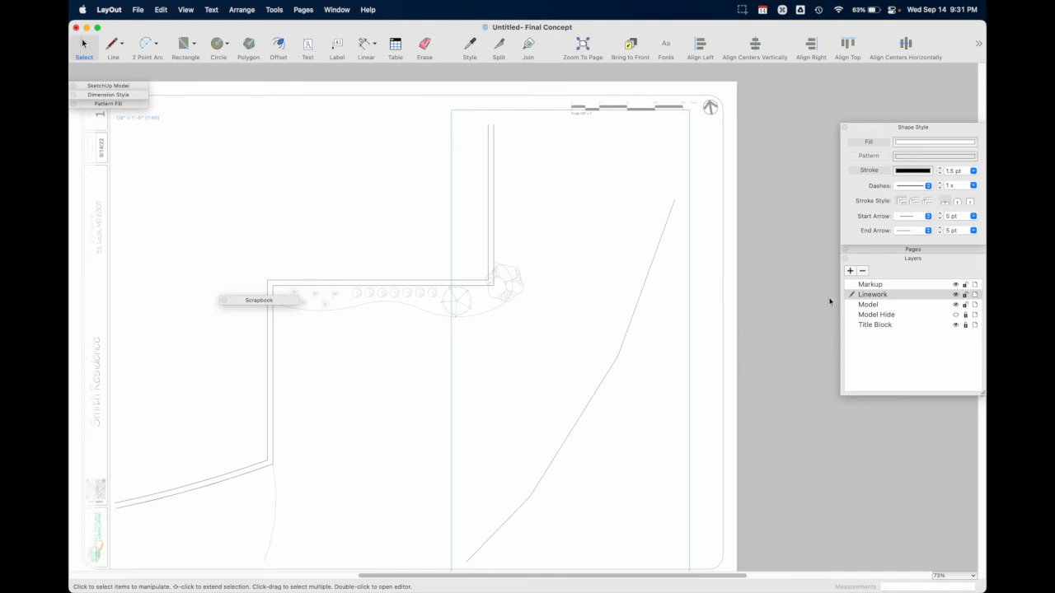
click(781, 322)
key(Escape)
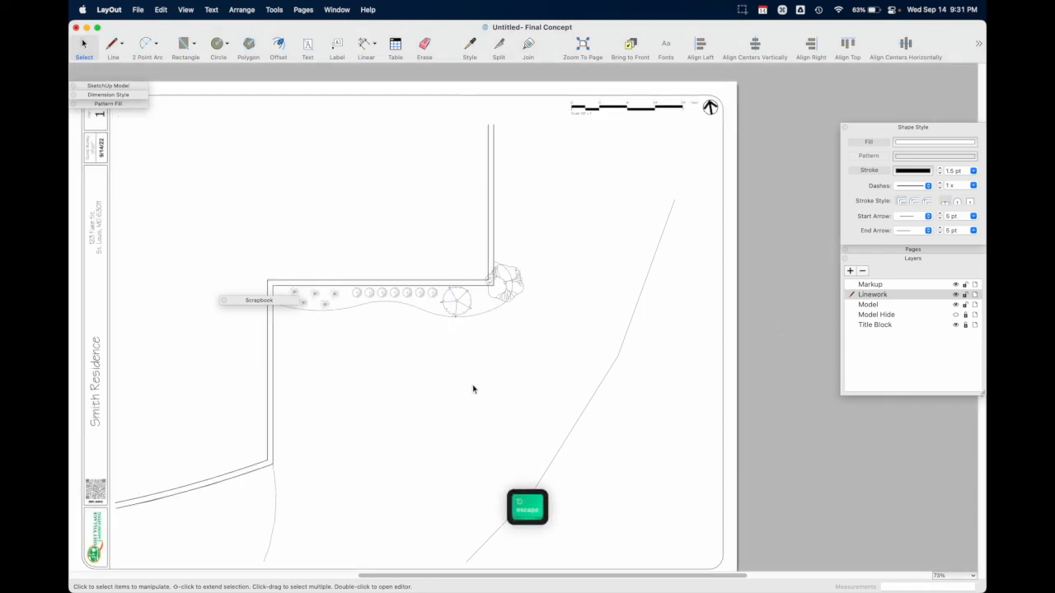
Label the row of small round symbols "Boxwood 7x" with an angled two-segment leader anchored on the third symbol
shift+middle_drag(474, 382, 571, 342)
scroll(537, 293, up, 3)
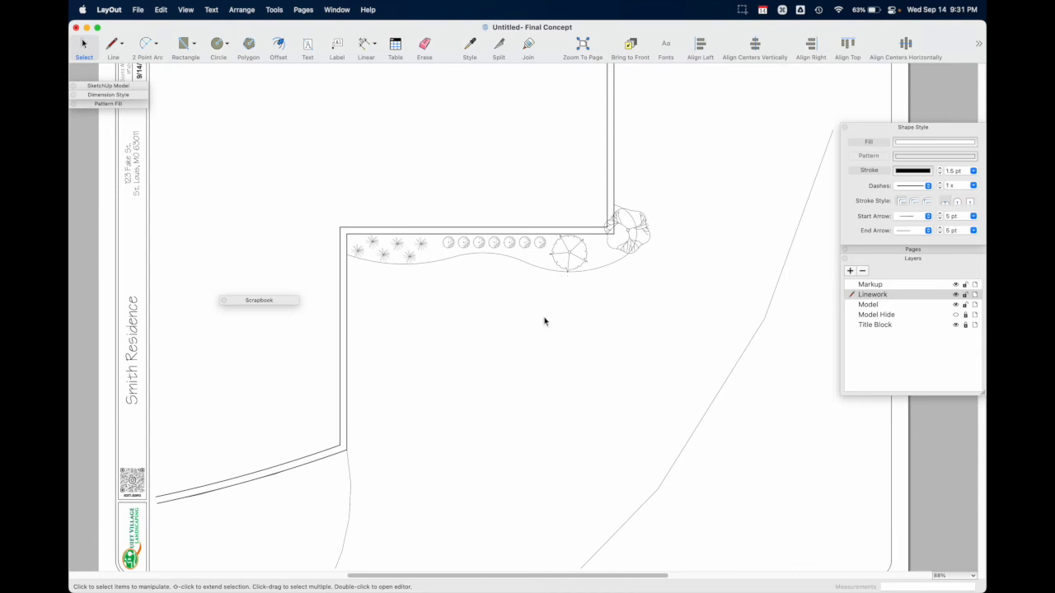
key(space)
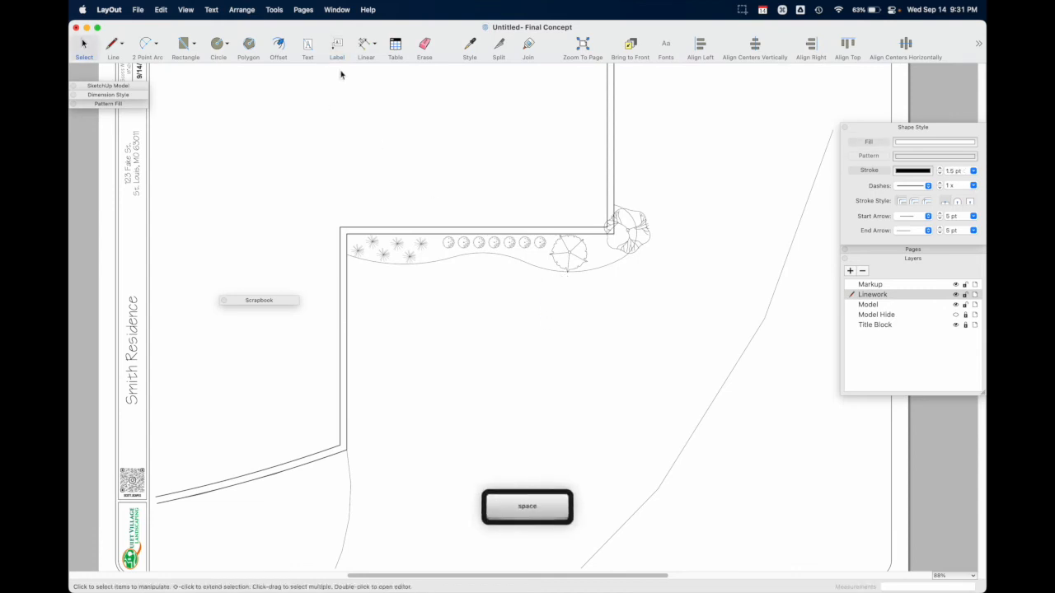
click(337, 47)
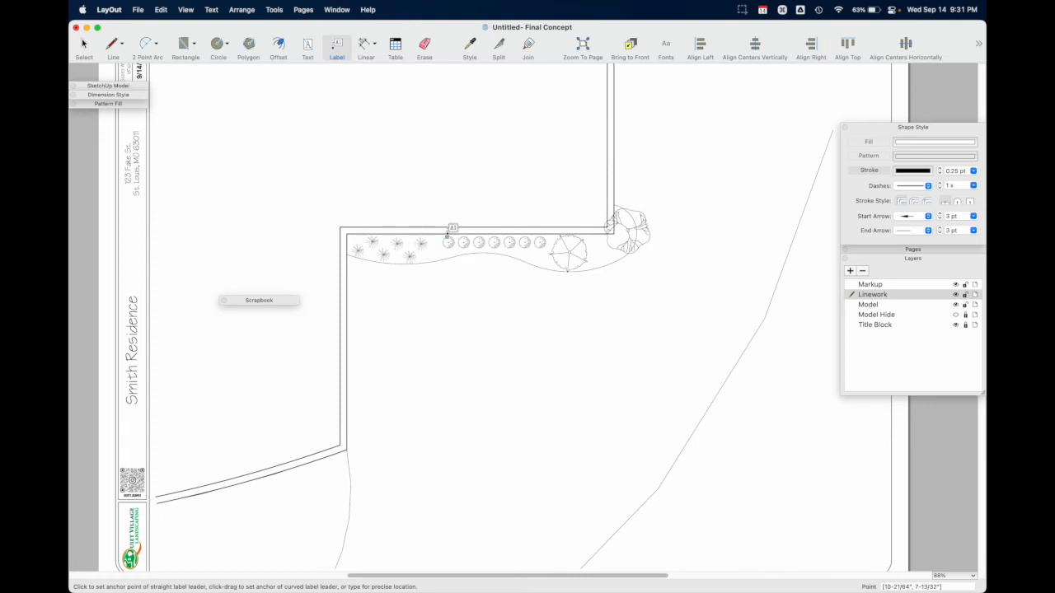
scroll(509, 280, up, 2)
click(486, 248)
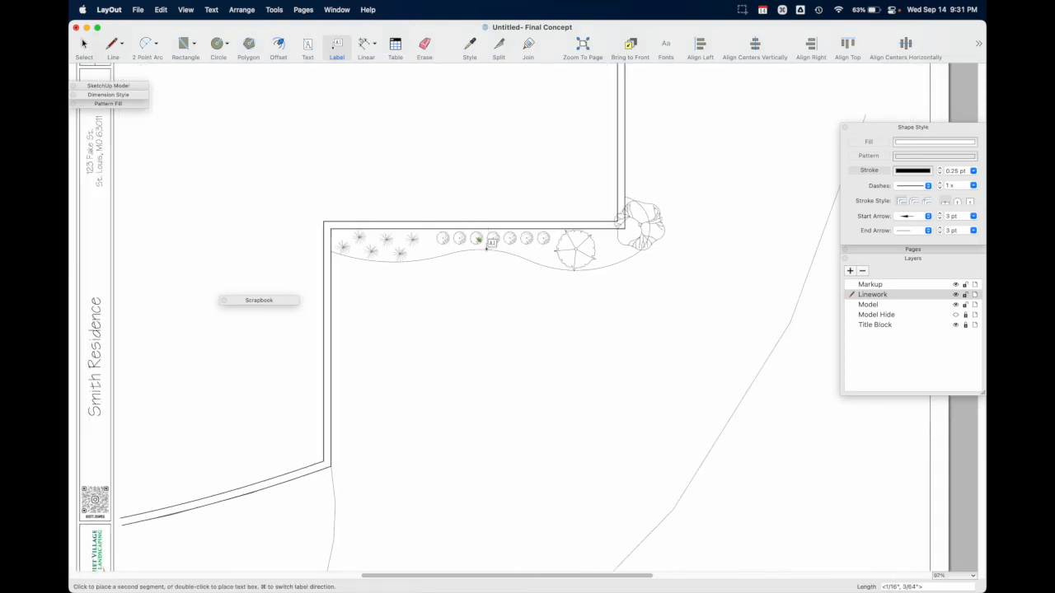
click(519, 320)
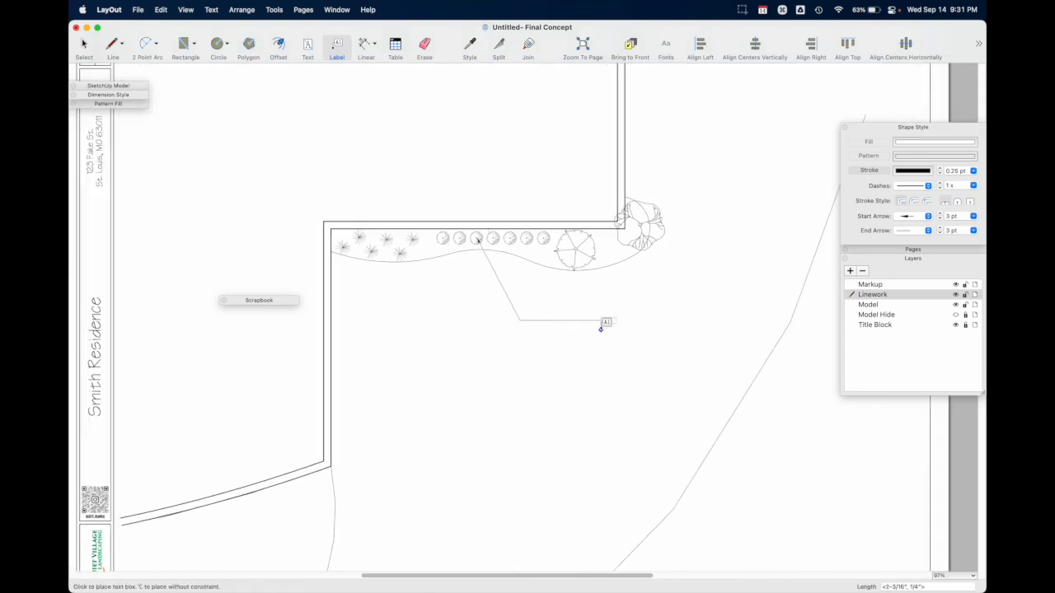
click(563, 321)
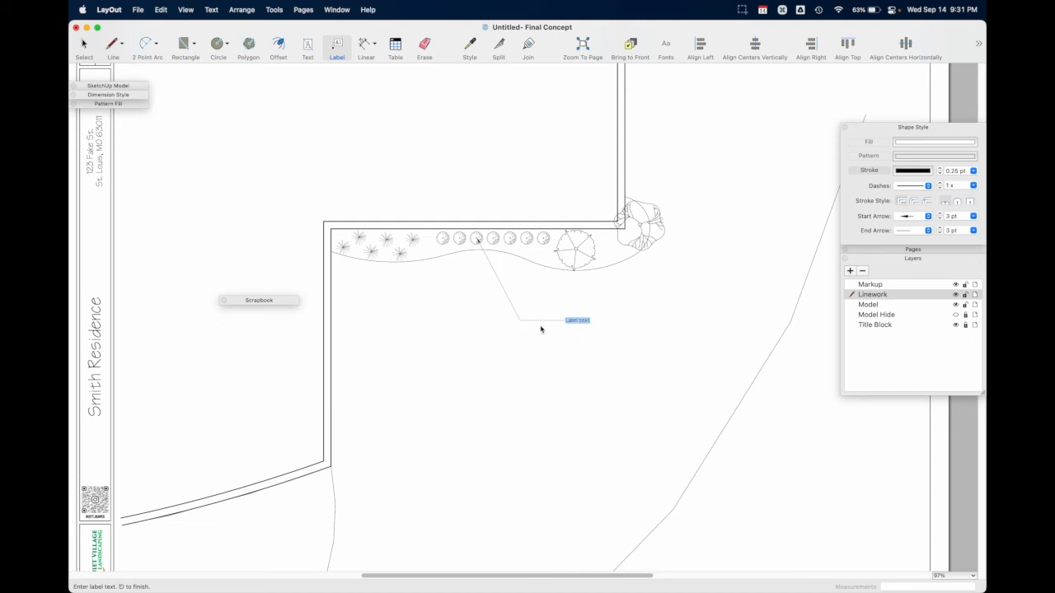
text(Boxwood)
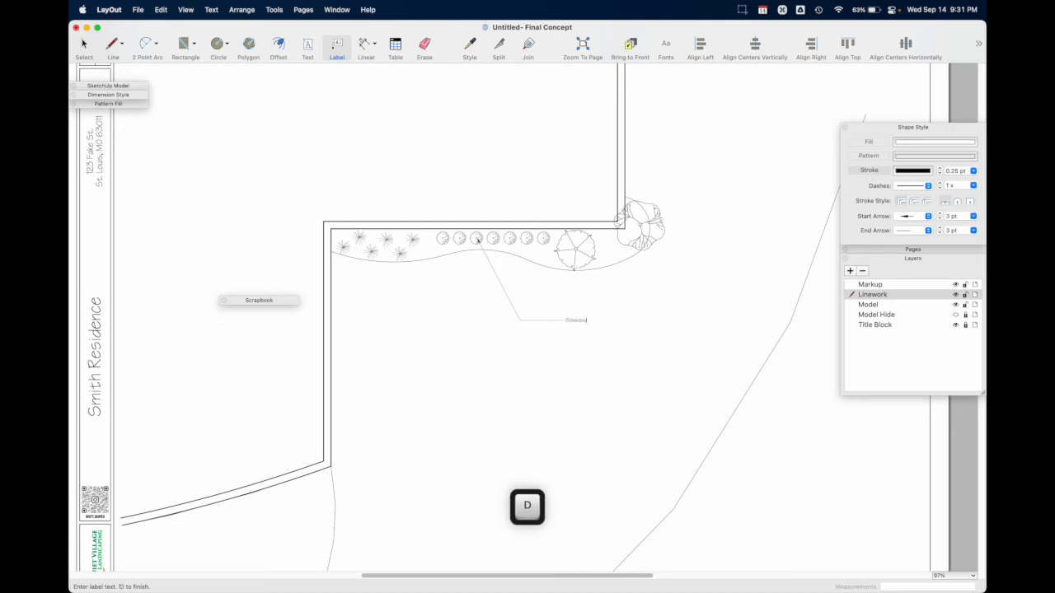
text( 7x)
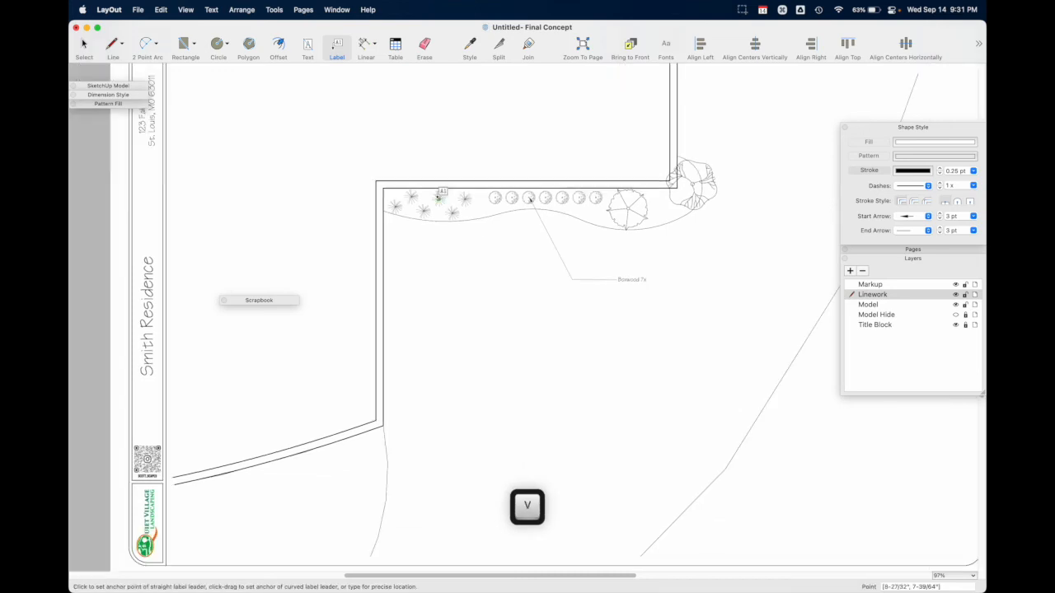
Add a curved-leader label with the default text, anchored on a grass symbol in the middle of the cluster
drag(438, 197, 437, 364)
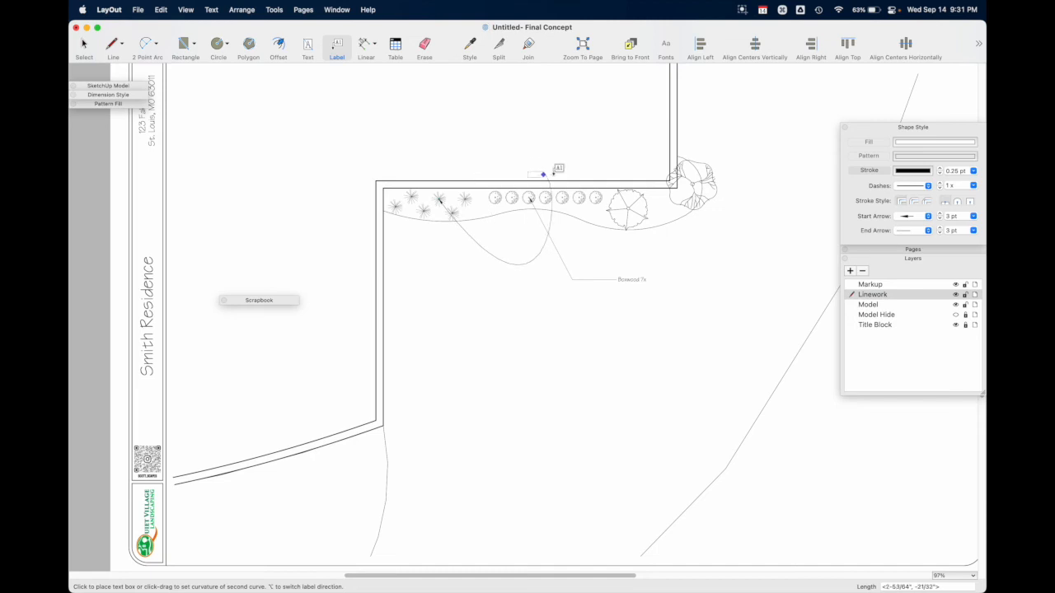
click(647, 310)
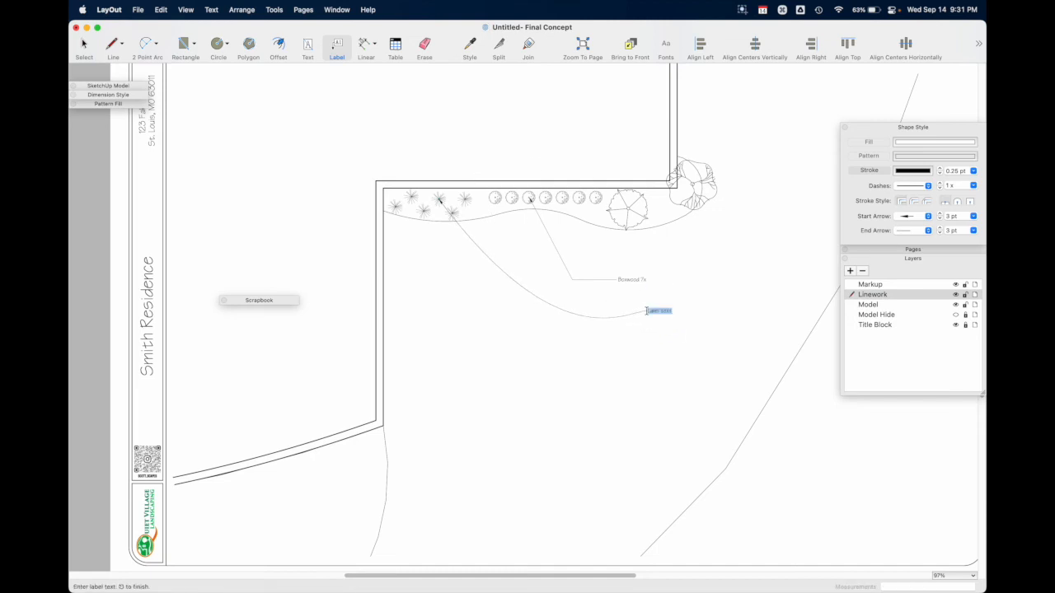
click(659, 331)
Add a second curved-leader label from the grass symbol nearest the boxwood row, reading "Karl forester (6x"
click(465, 198)
drag(466, 198, 216, 417)
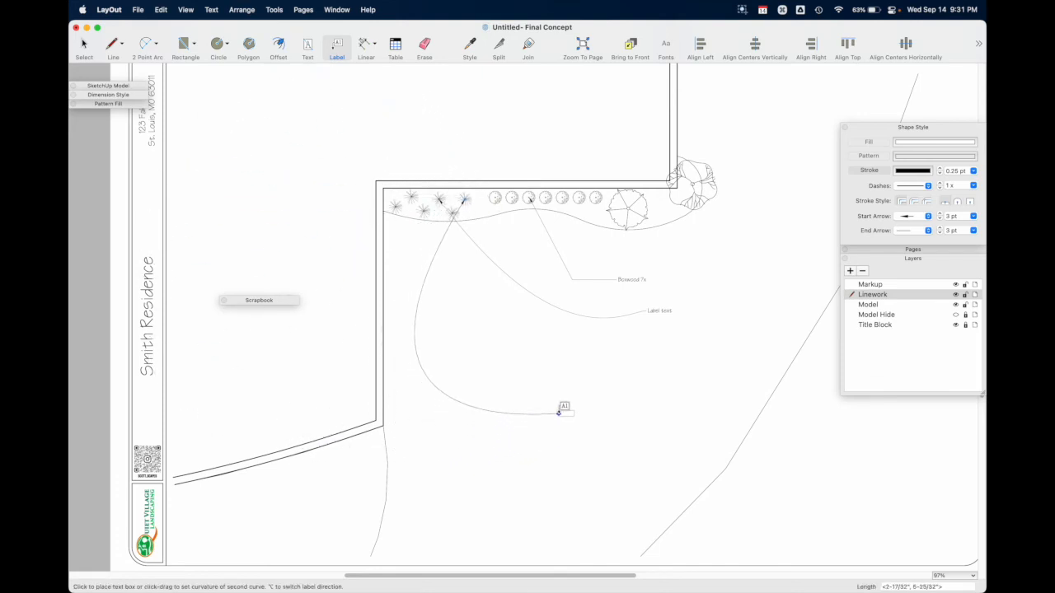
click(531, 329)
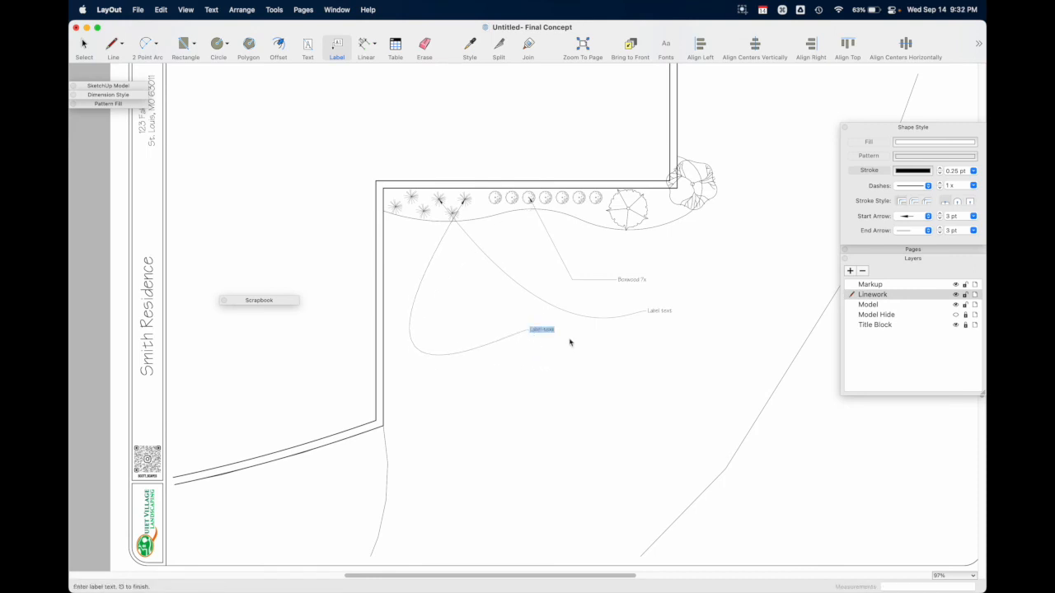
text(labels)
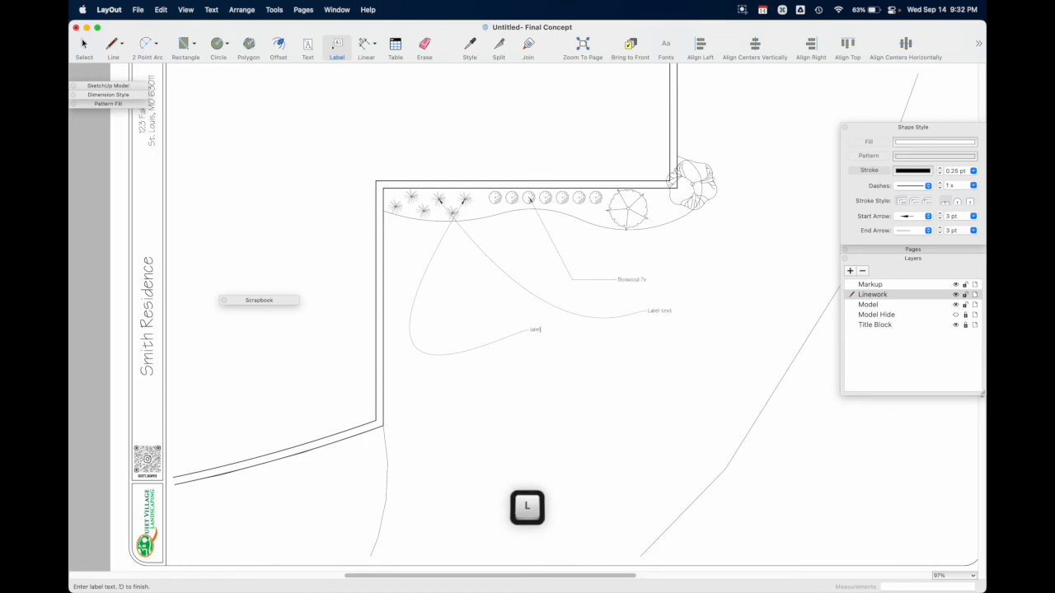
key(BackSpace)
key(BackSpace)
key(BackSpace)
key(BackSpace)
key(BackSpace)
key(BackSpace)
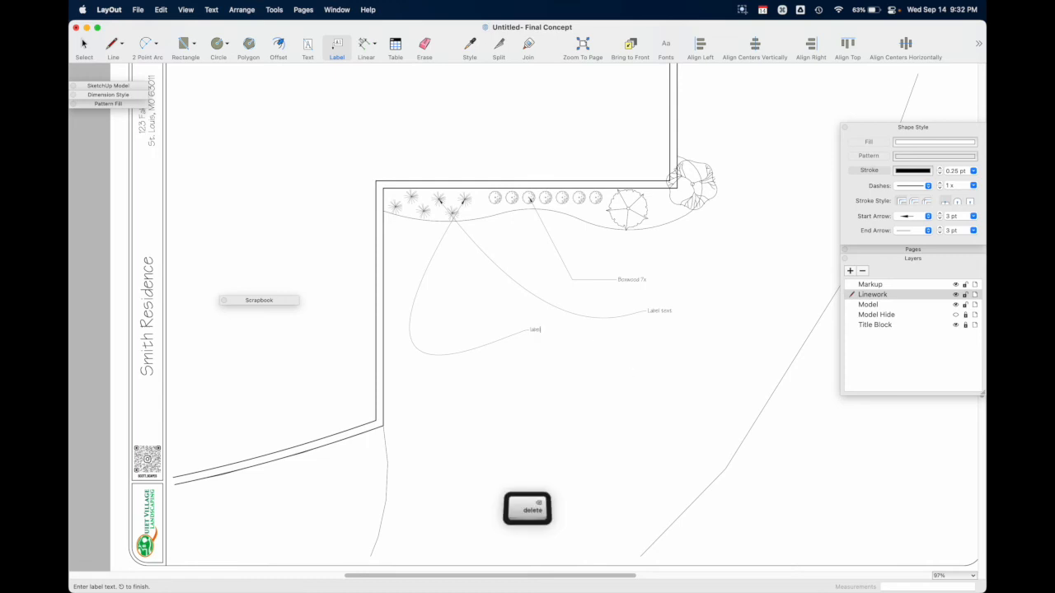
text(Karl foerster )
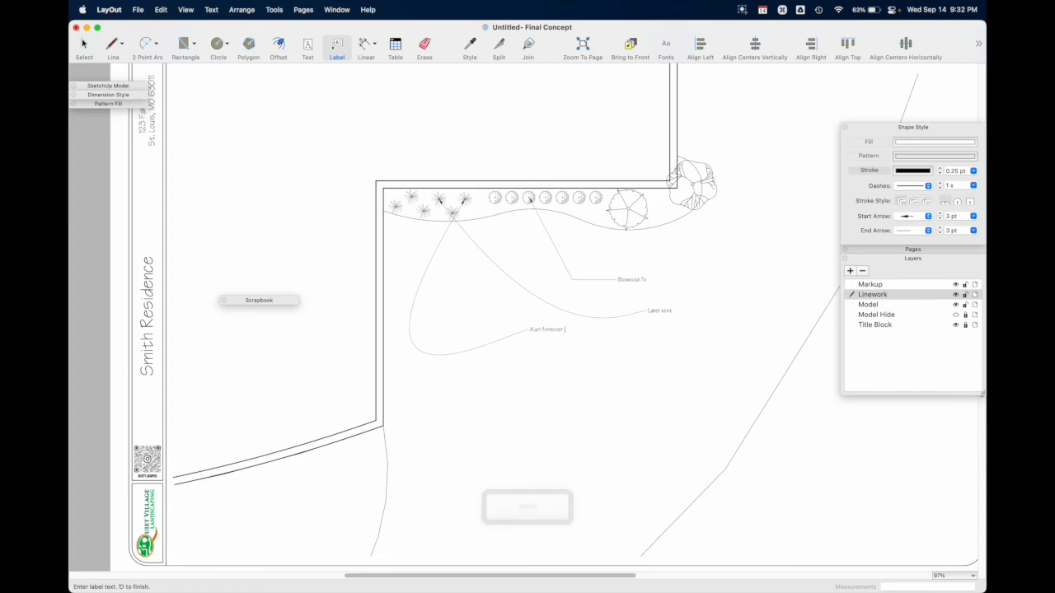
text((6x)
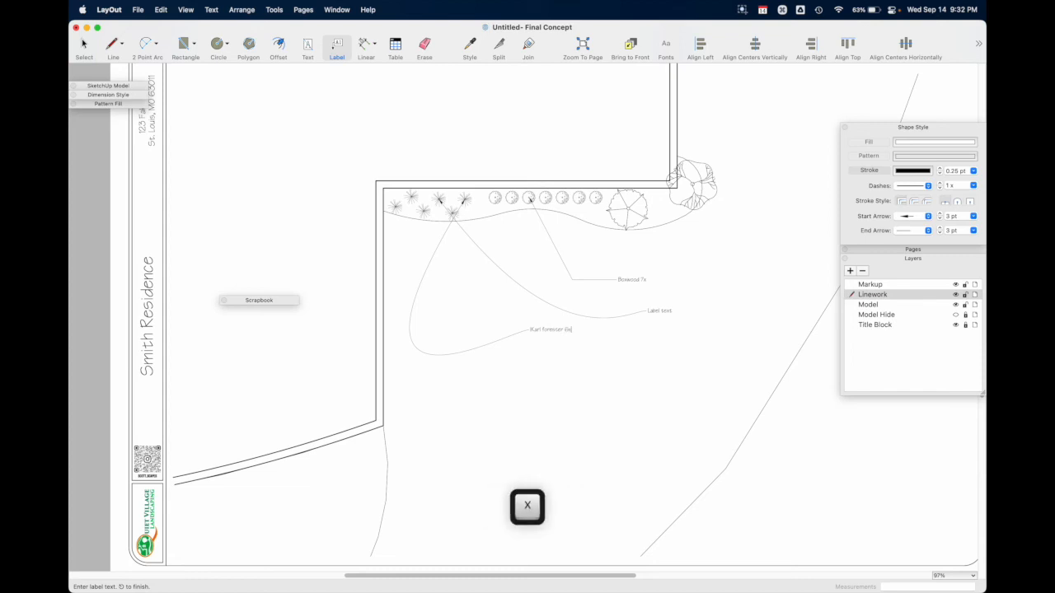
click(673, 365)
Remove the parenthesis from the grass label so its text reads "Karl forester 6x"
scroll(528, 329, up, 5)
key(space)
double_click(541, 330)
click(540, 331)
key(Escape)
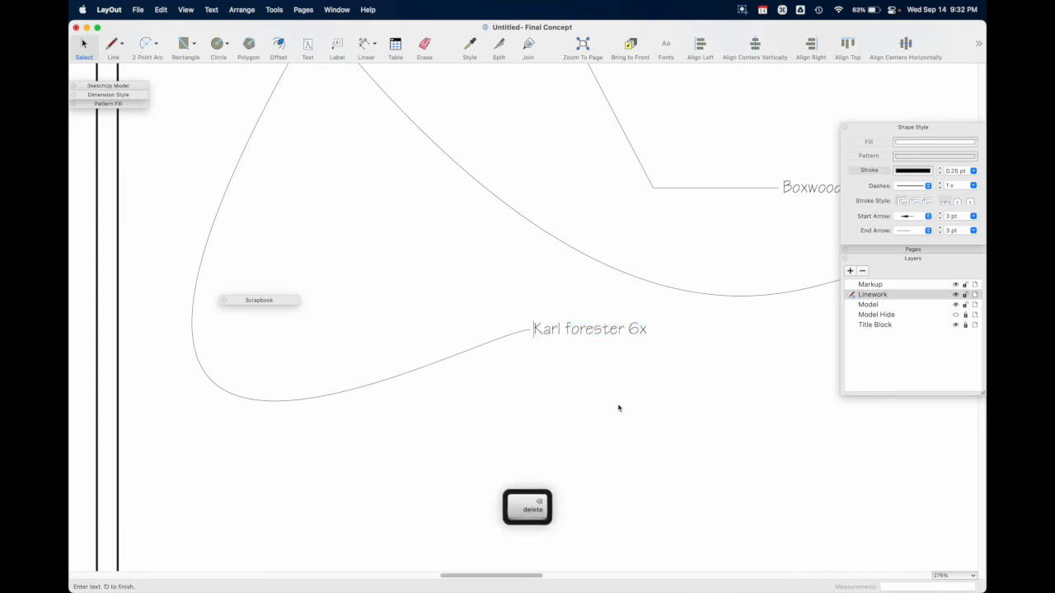
scroll(628, 398, down, 7)
Edit the "Boxwood 7x" label's leader, moving its elbow directly below the anchored symbol to make the first segment vertical
click(644, 383)
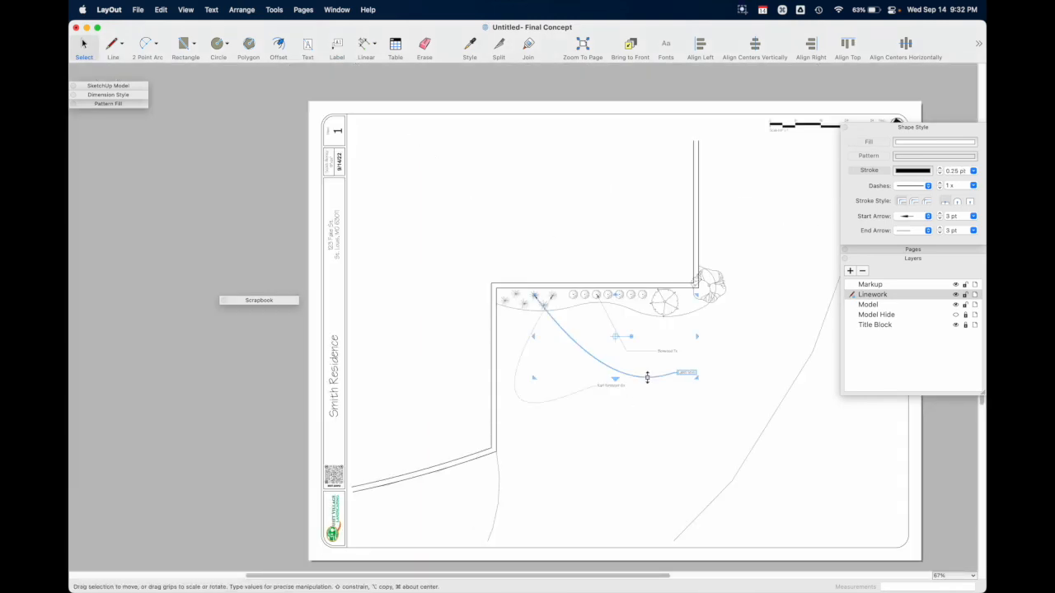
scroll(678, 387, up, 2)
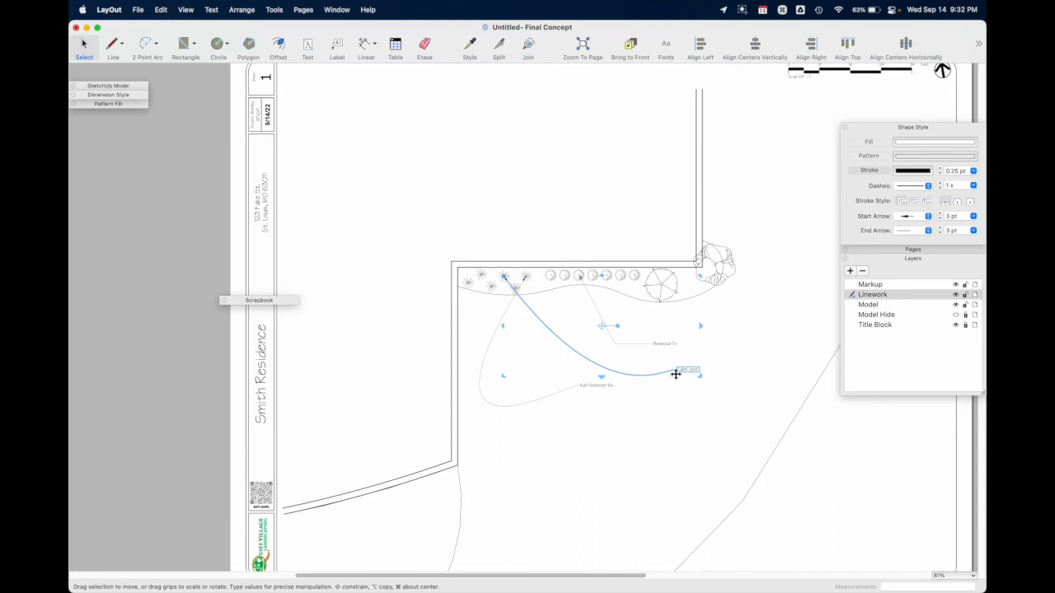
scroll(674, 372, up, 3)
click(599, 327)
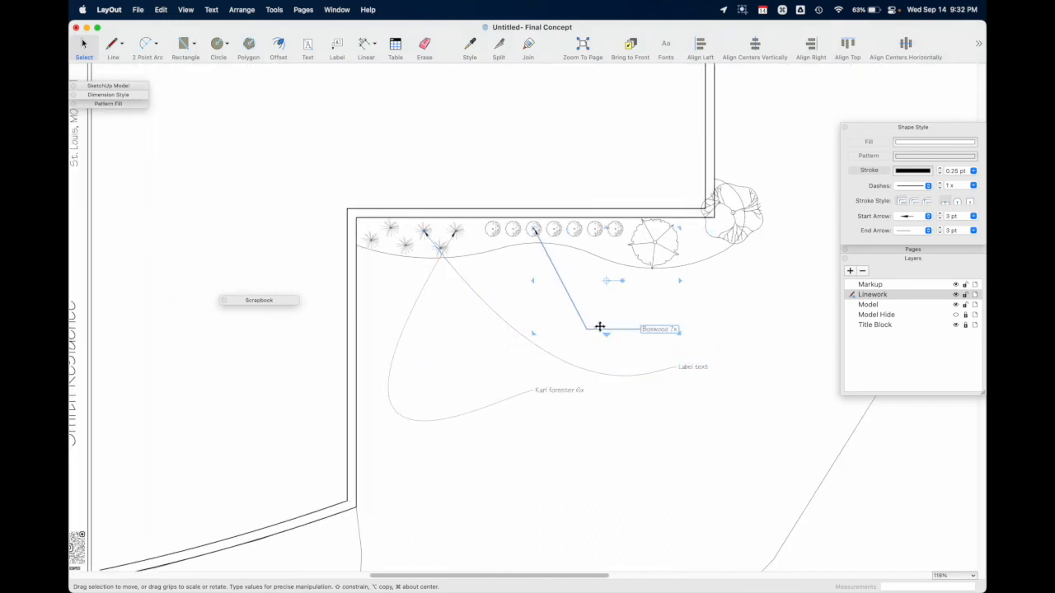
double_click(652, 329)
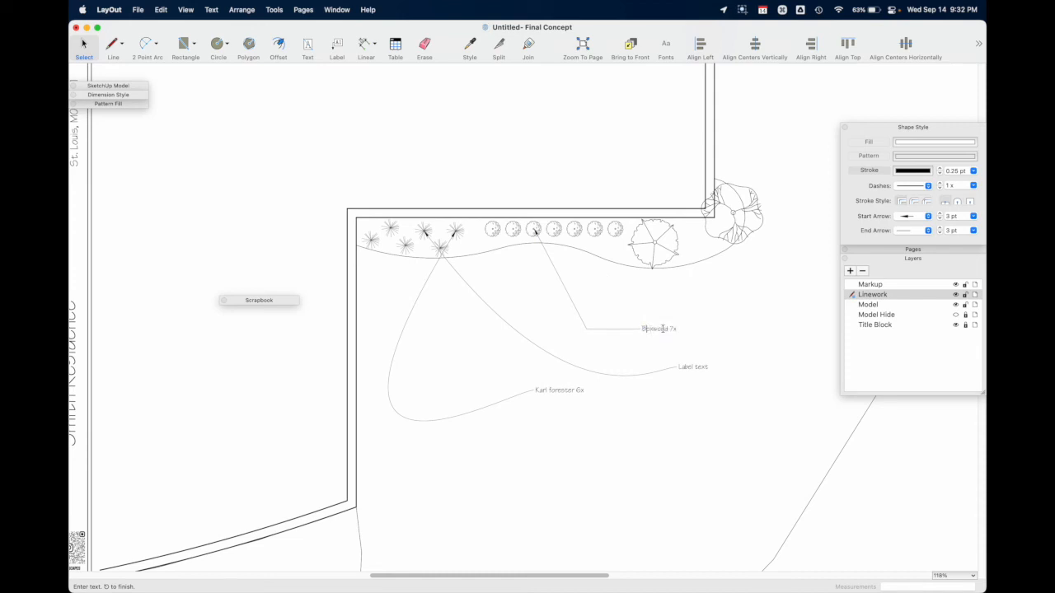
click(609, 330)
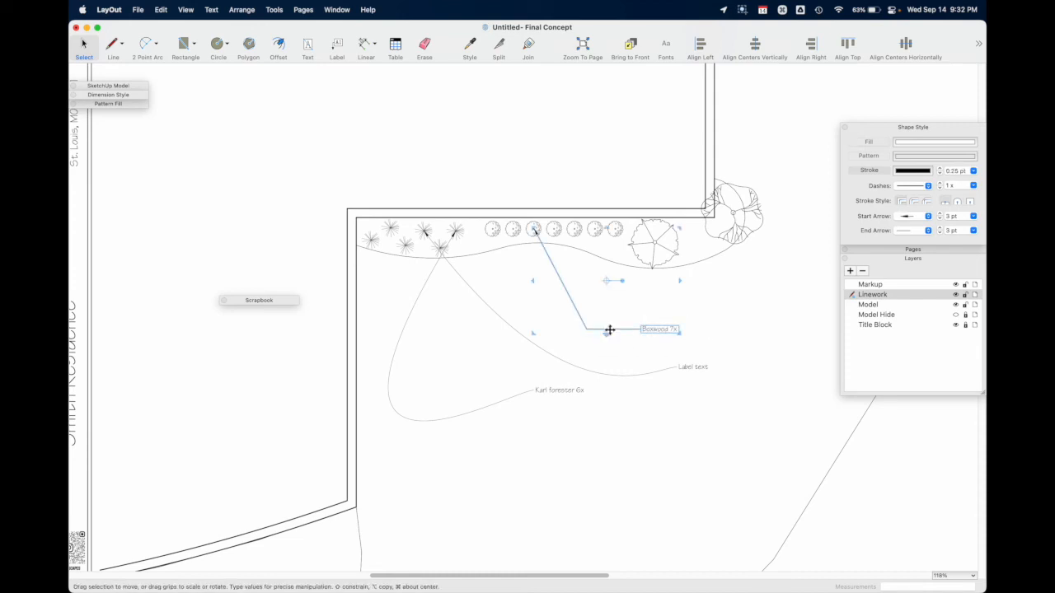
drag(574, 329, 534, 329)
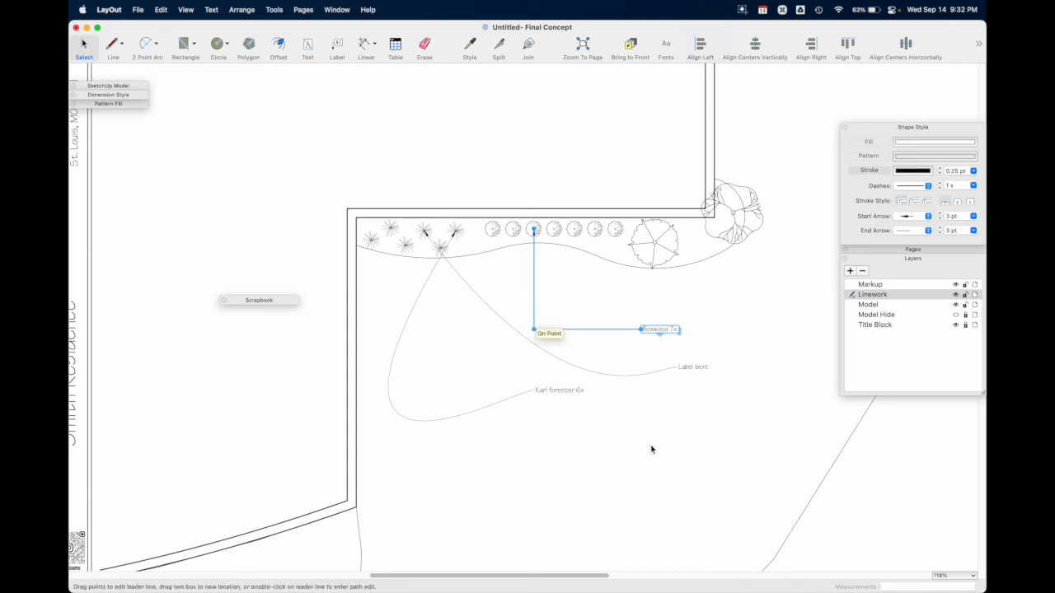
Re-anchor the "Boxwood 7x" label's leader on the second boxwood symbol, counting from the grass cluster
drag(535, 230, 516, 232)
click(650, 404)
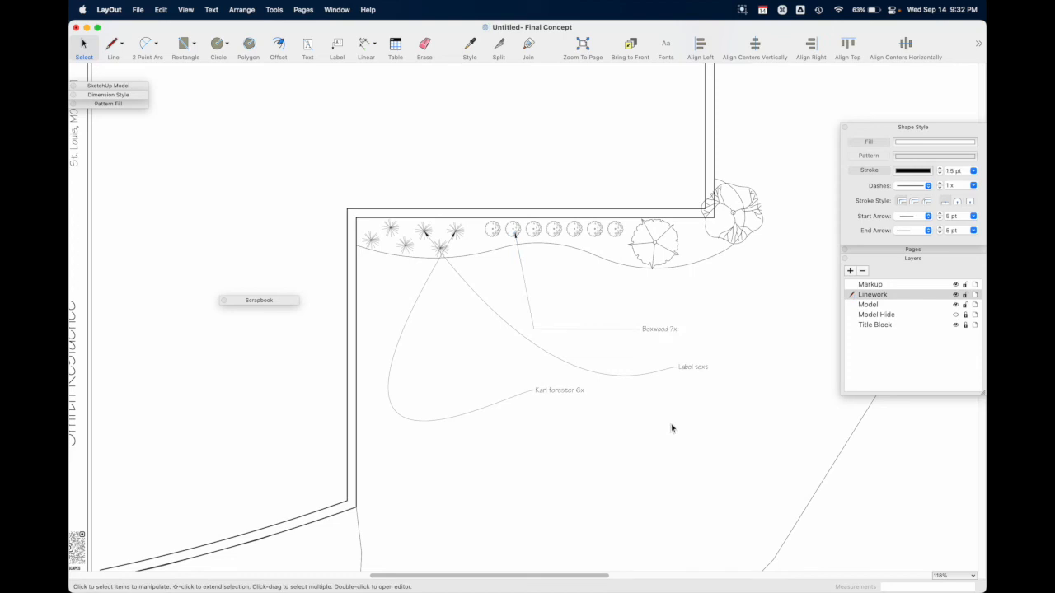
middle_drag(668, 420, 579, 379)
scroll(577, 384, down, 3)
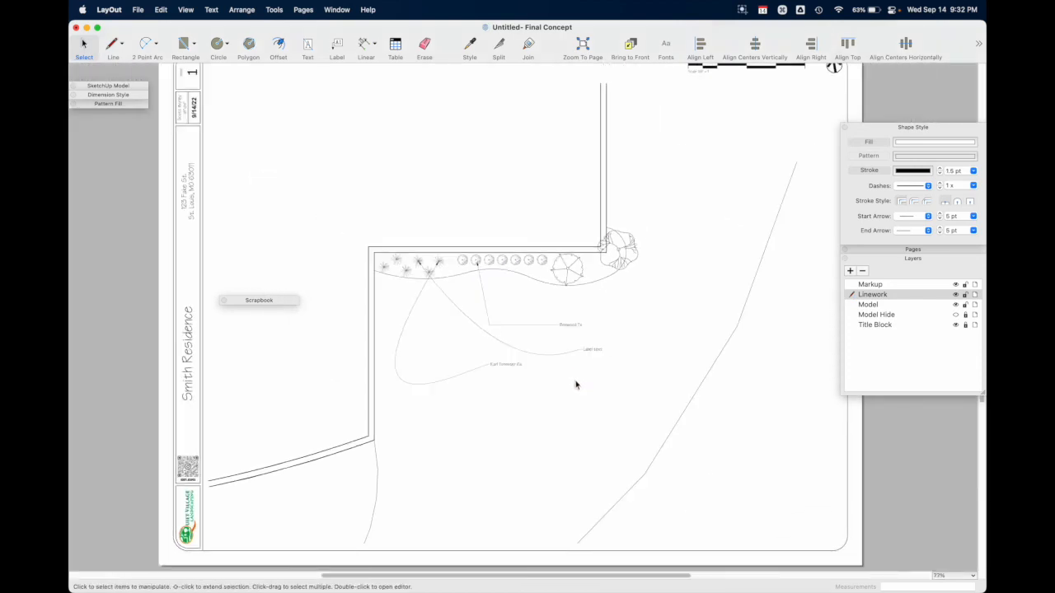
Move the floating Scrapbook panel out of the drawing area to clear the page
drag(287, 302, 362, 2)
click(266, 355)
middle_drag(308, 332, 328, 350)
scroll(327, 348, down, 2)
click(141, 327)
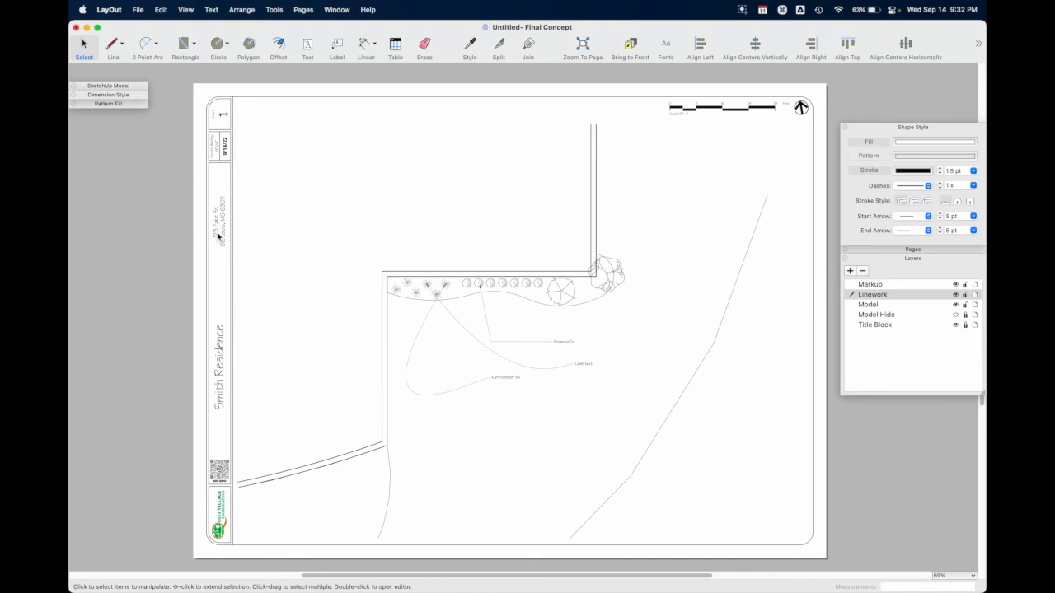
Unlock the Title Block layer and open the client name text in the title block to check its auto-text tag
click(967, 326)
click(227, 380)
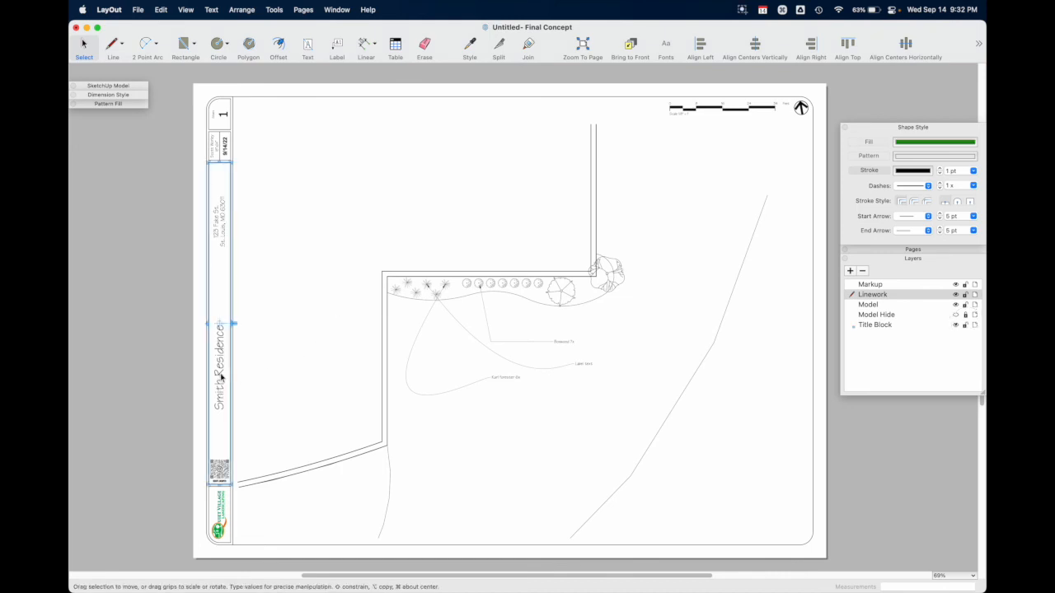
scroll(221, 374, up, 3)
double_click(218, 361)
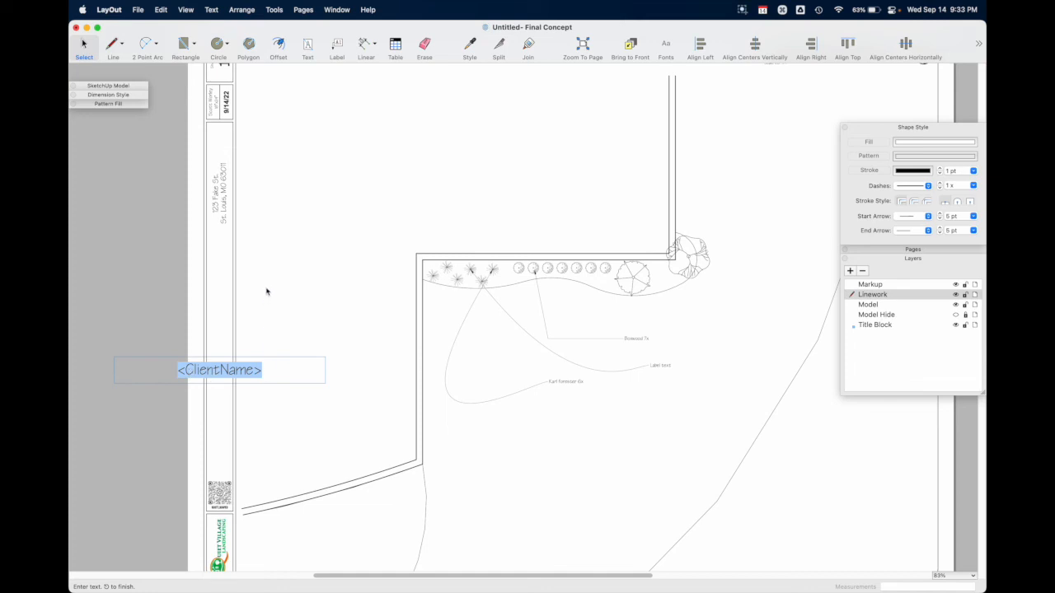
click(265, 230)
Open the client address text in the title block to check its auto-text tag, and undo its accidental shift
click(220, 190)
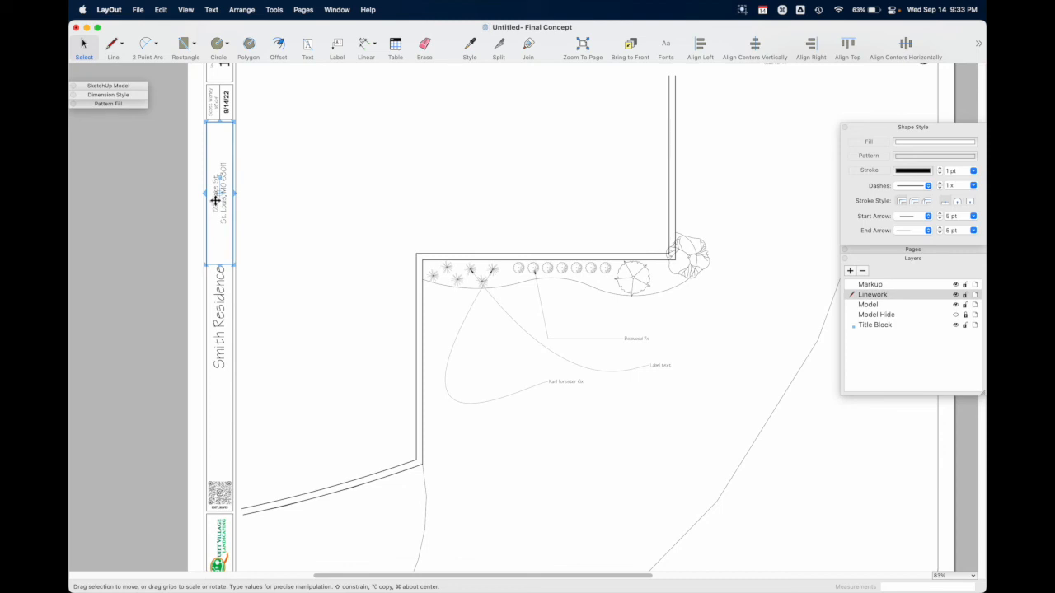
double_click(215, 200)
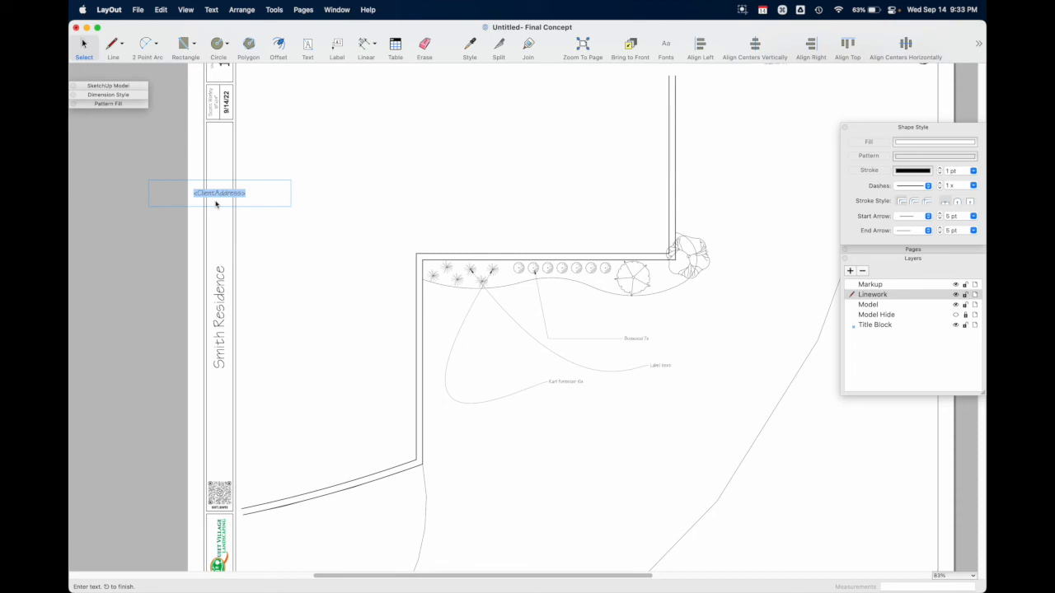
click(321, 236)
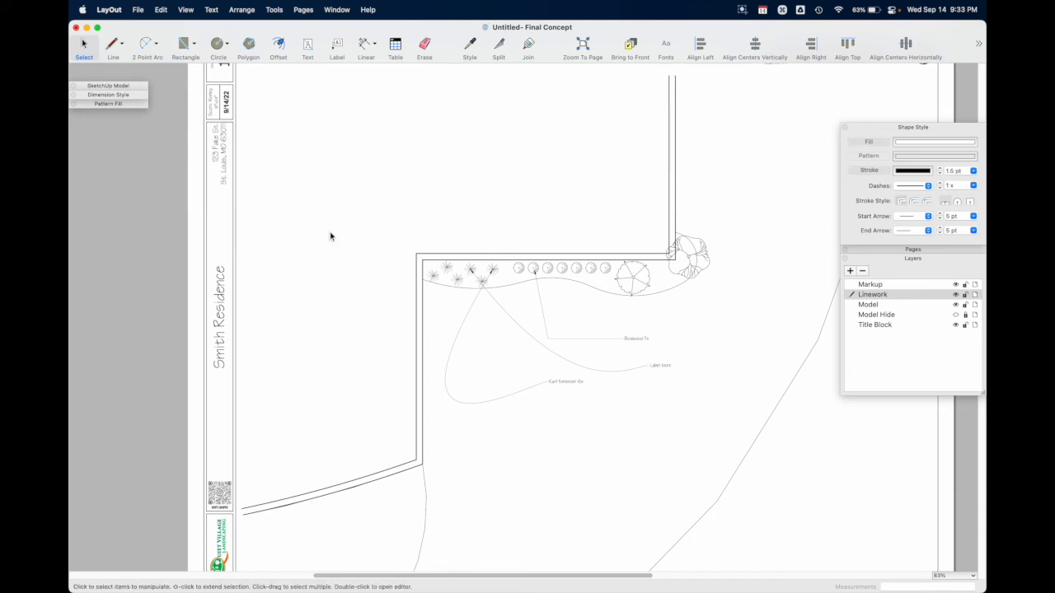
key(super+z)
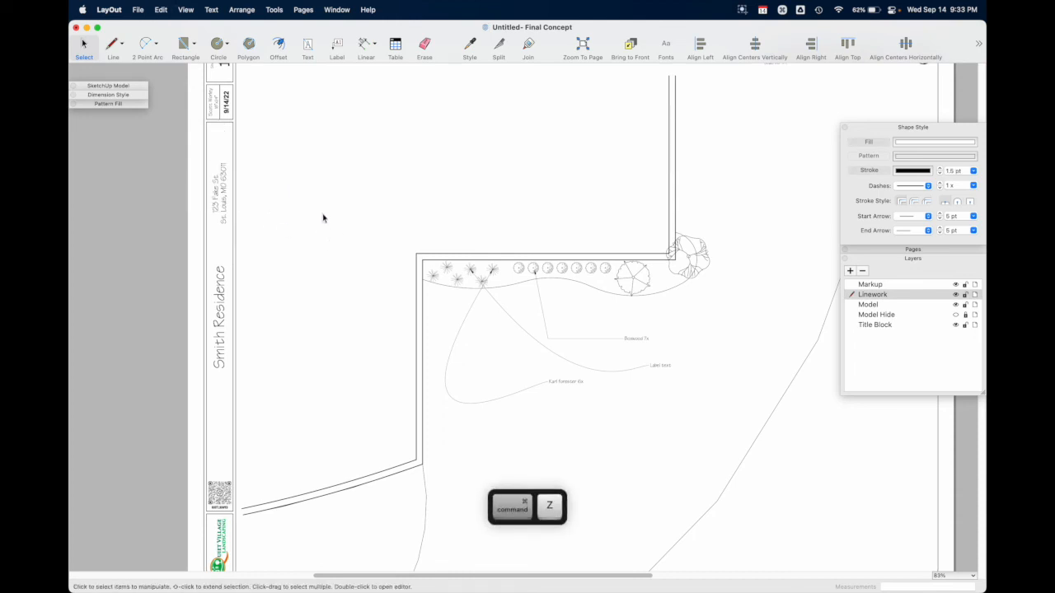
Open the document setup's Auto-Text settings and place the dialog clear of the title block
click(138, 10)
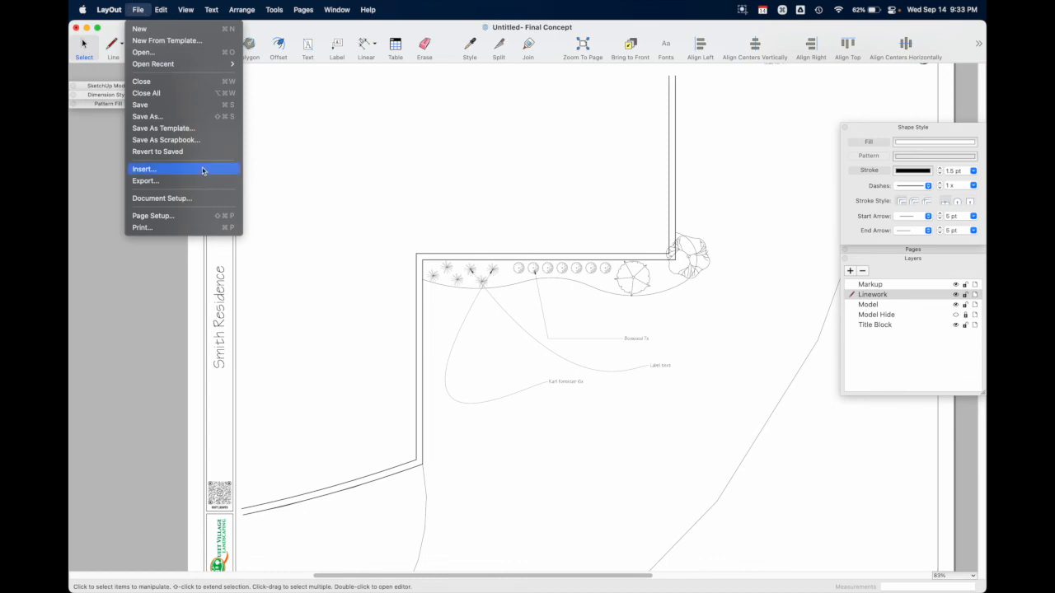
mouse_move(206, 7)
click(206, 206)
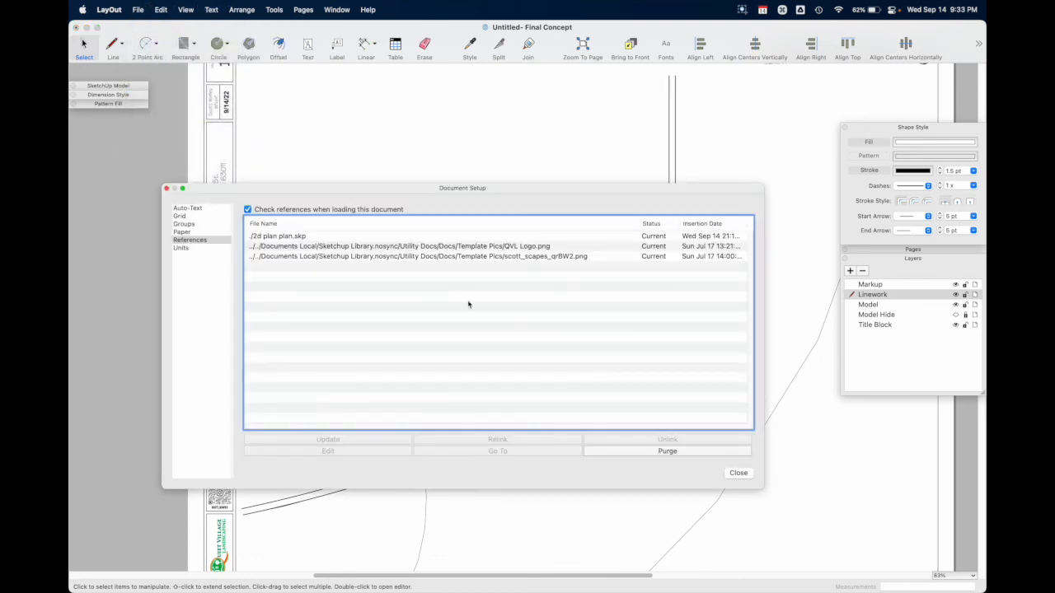
drag(521, 183, 513, 149)
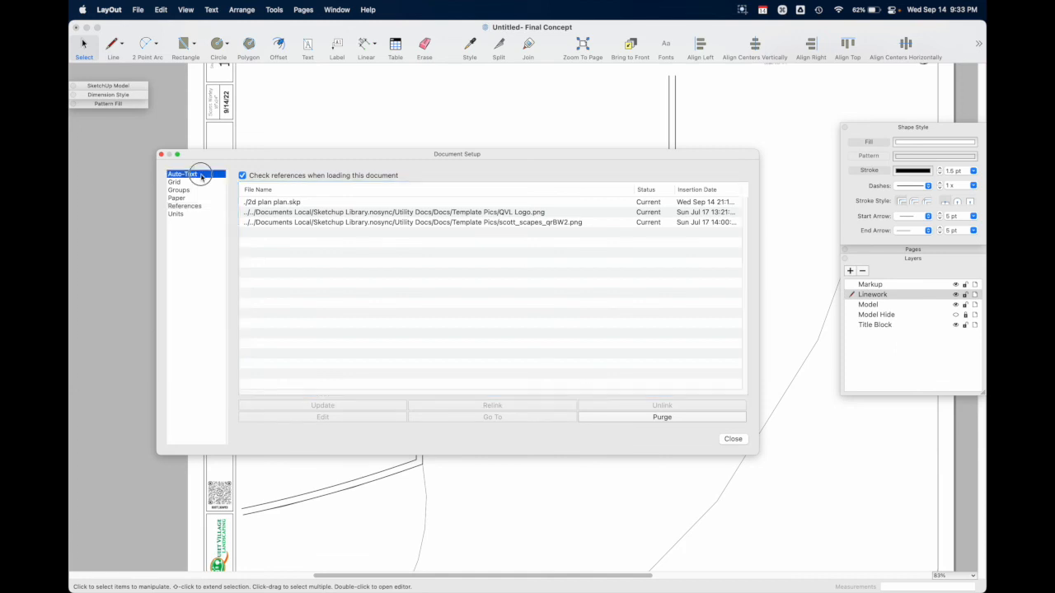
click(183, 175)
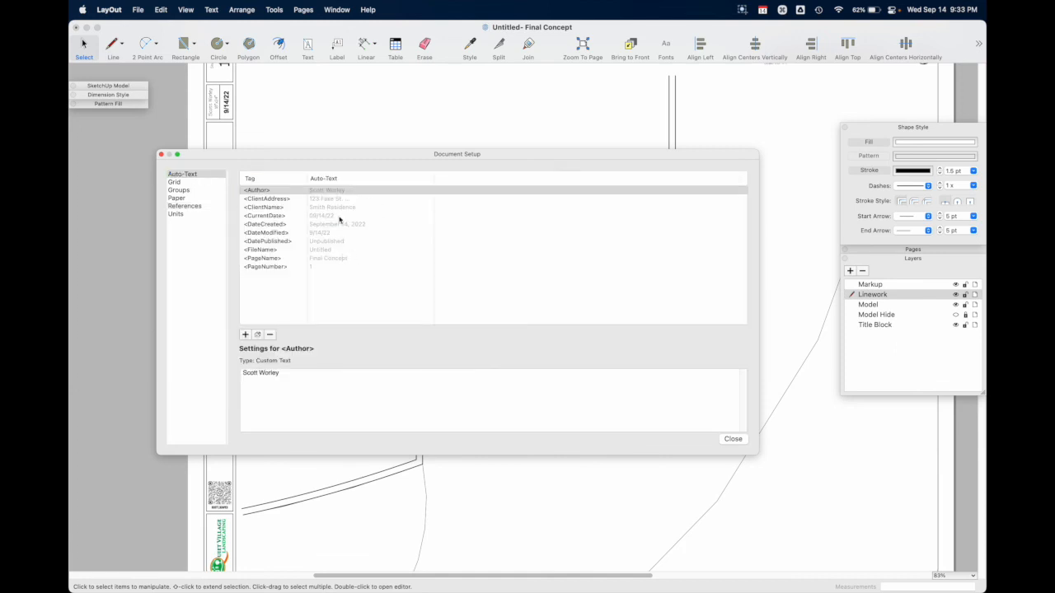
drag(317, 157, 478, 123)
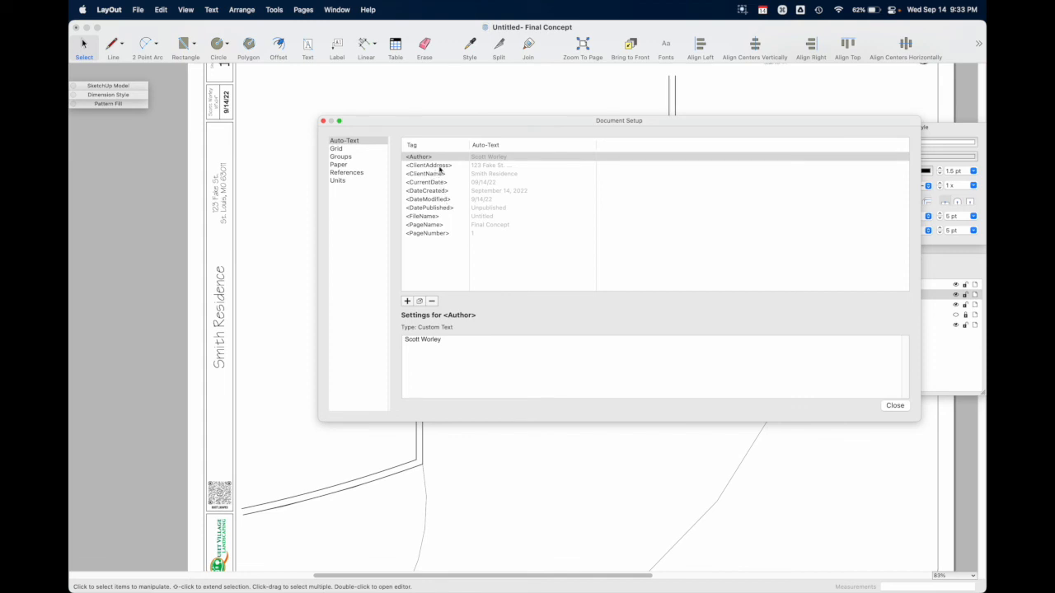
Replace the client's surname in the <ClientName> auto-text, keeping the word "Residence" on the same line
click(438, 174)
double_click(417, 338)
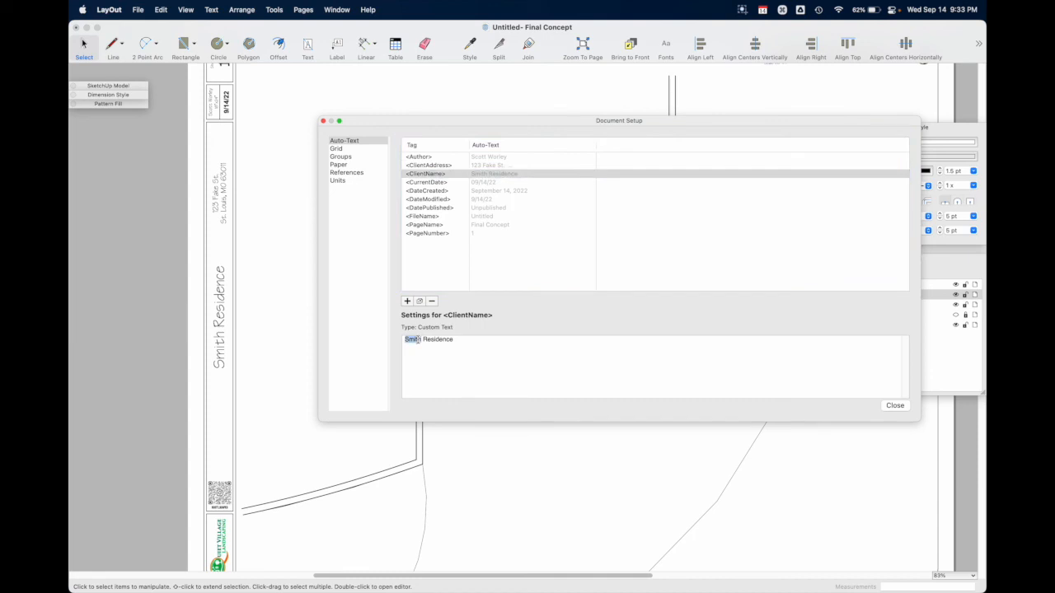
text(Jones)
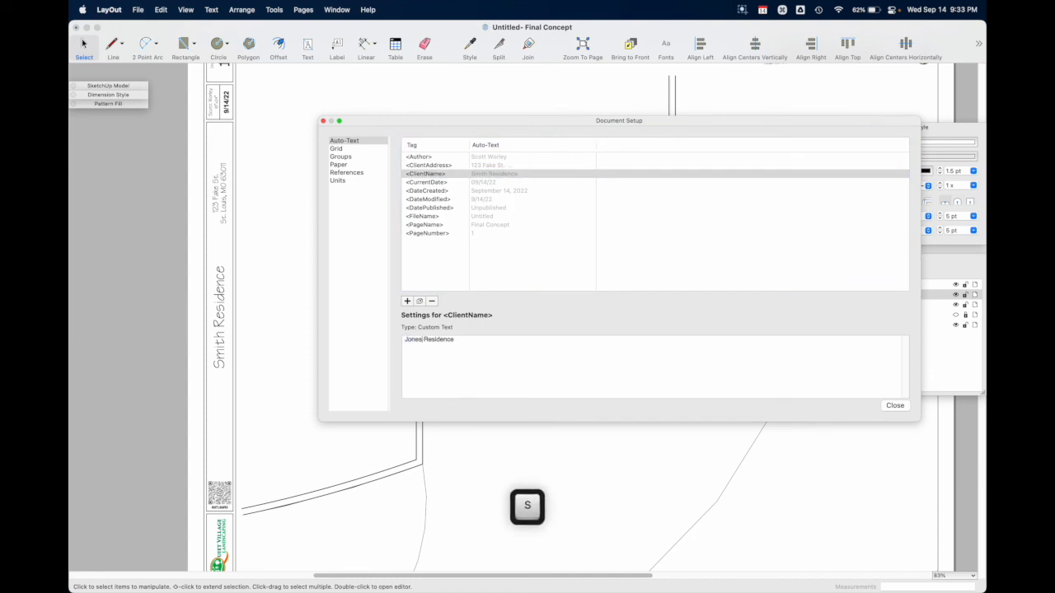
key(Return)
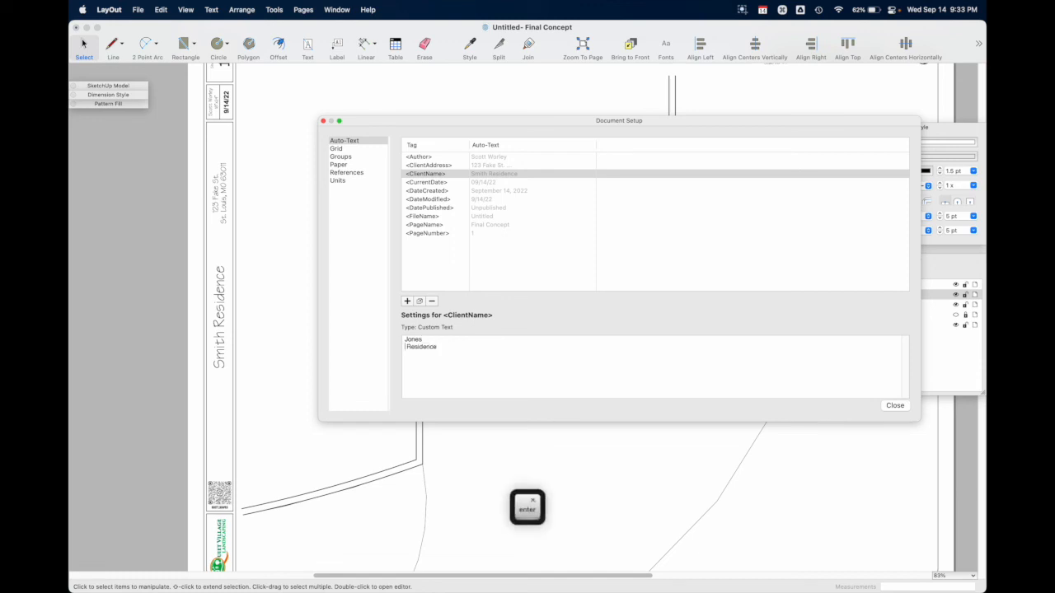
key(BackSpace)
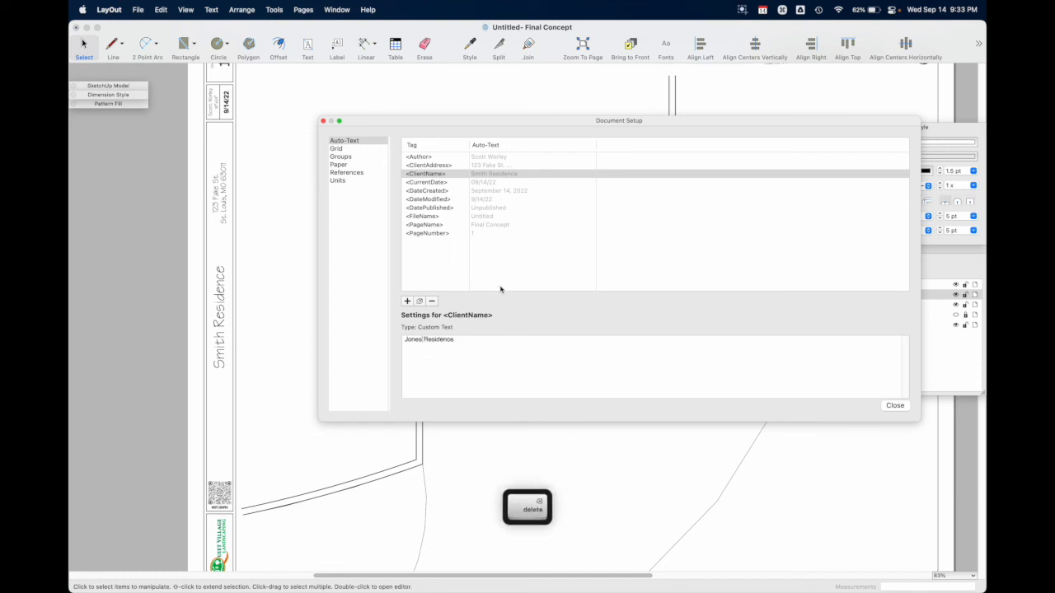
click(504, 265)
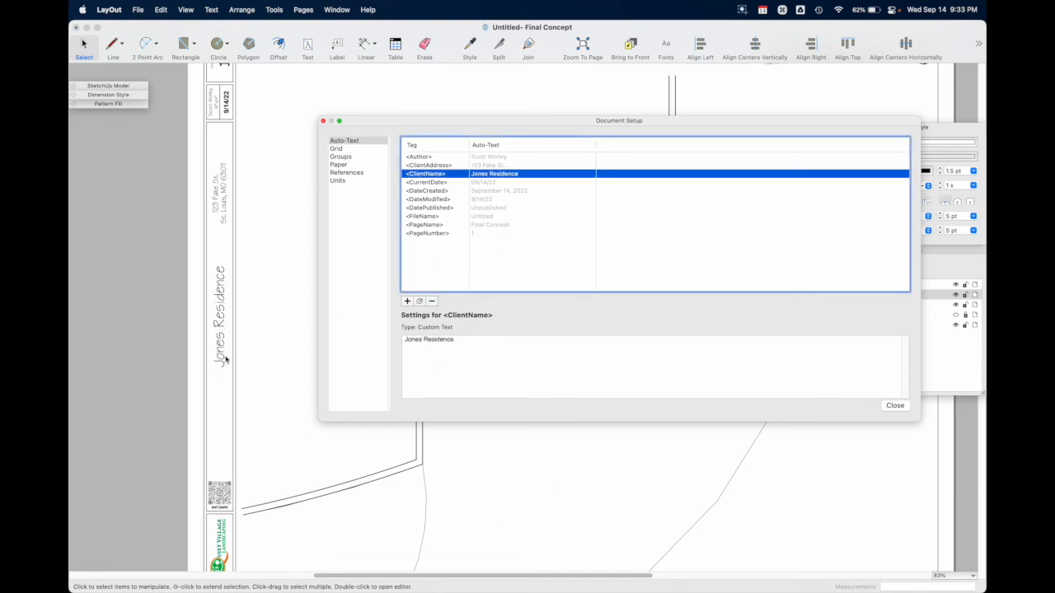
Replace the house number in the <ClientAddress> auto-text and close the document setup
scroll(221, 350, down, 3)
scroll(237, 367, down, 3)
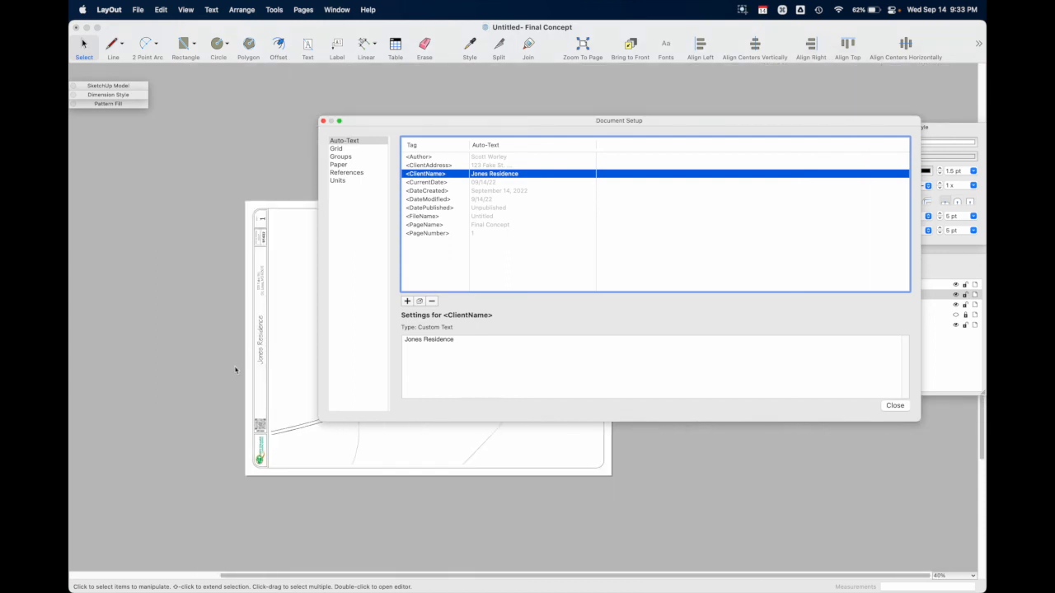
scroll(260, 379, up, 5)
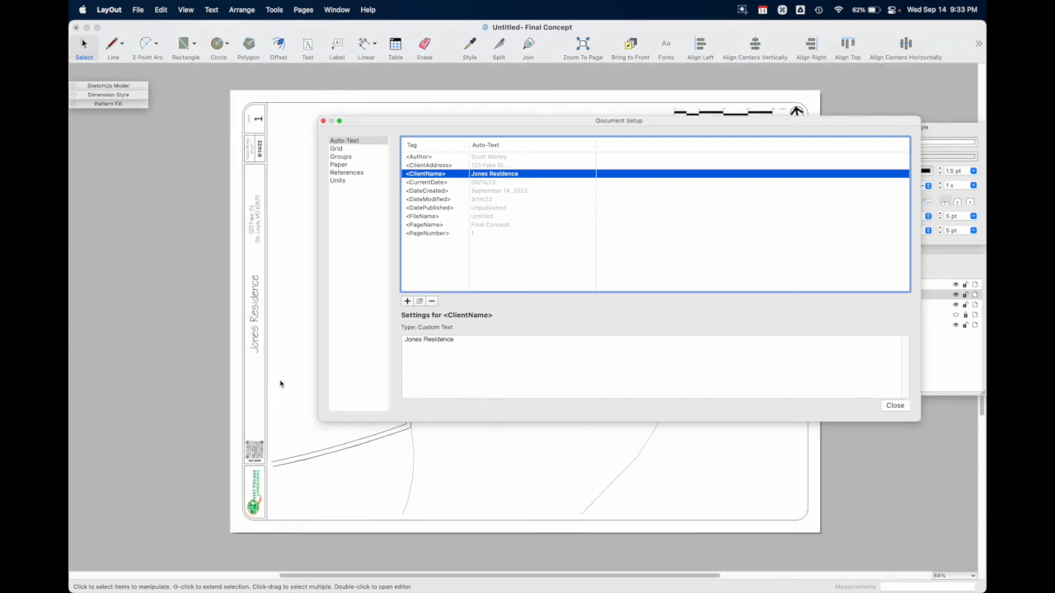
scroll(231, 376, down, 2)
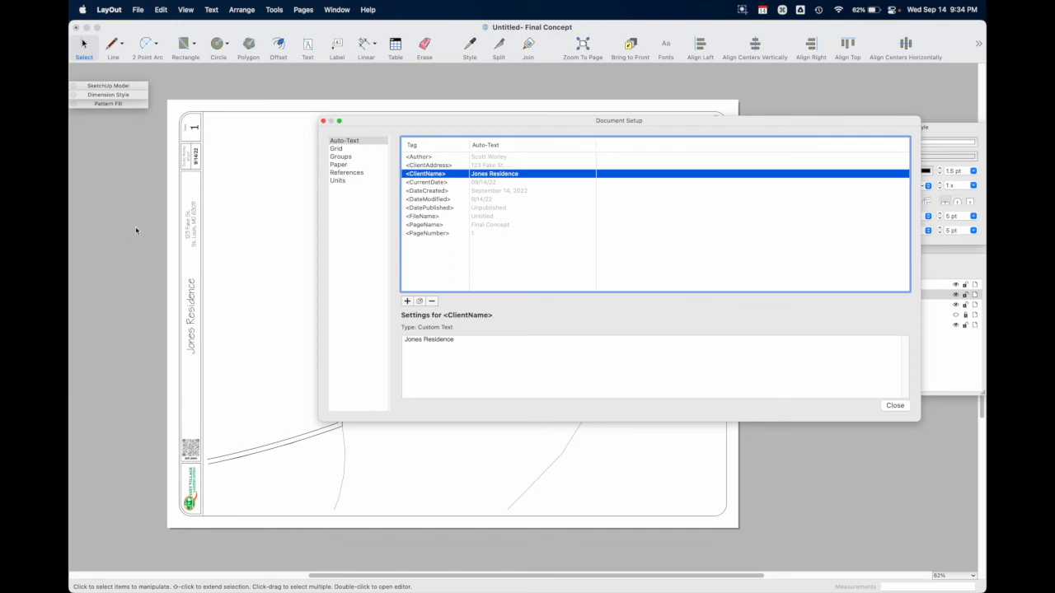
scroll(132, 232, up, 2)
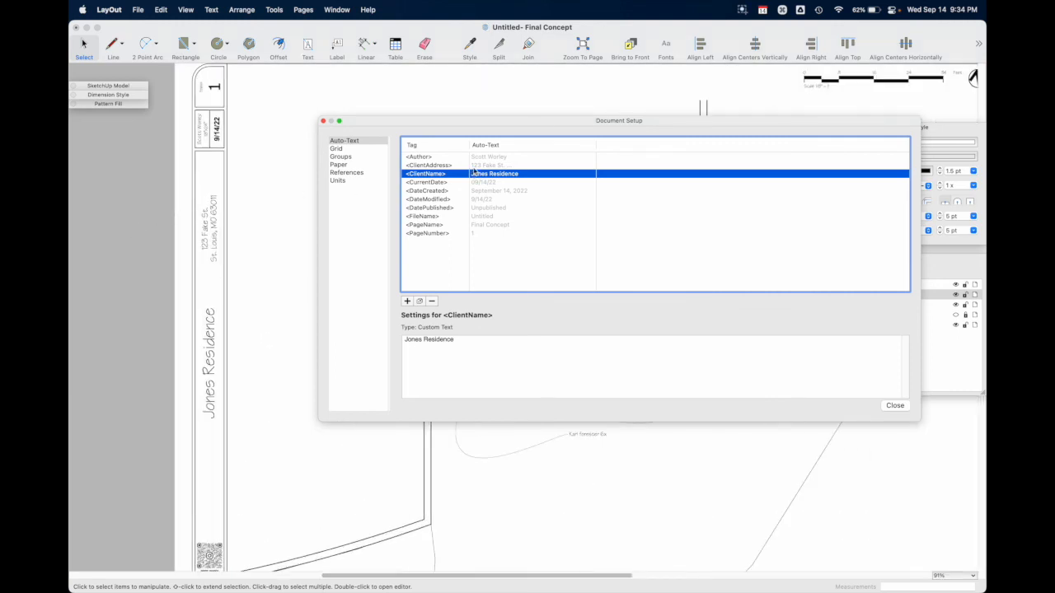
click(442, 167)
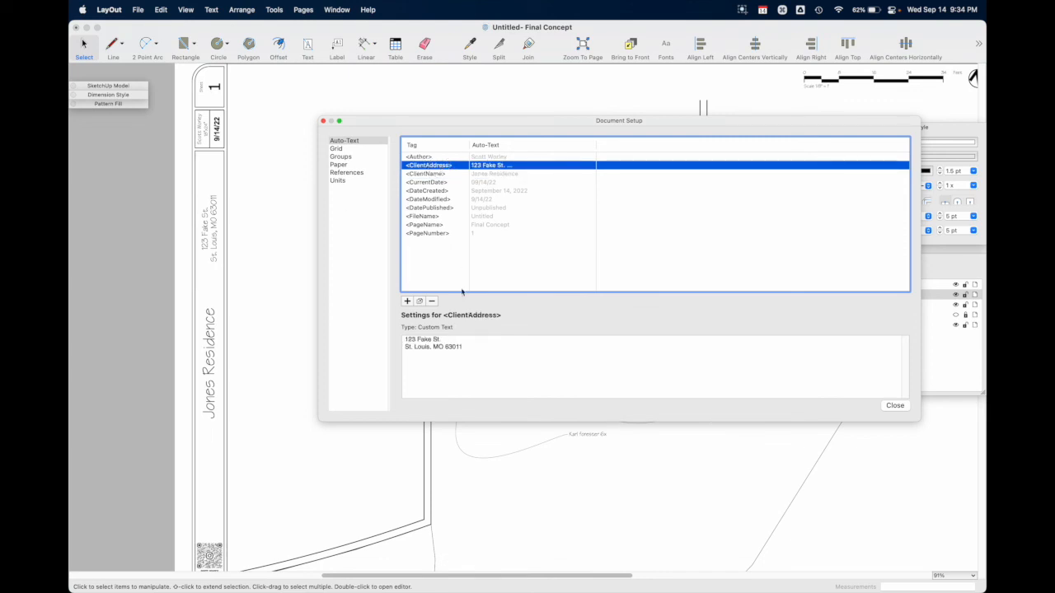
double_click(411, 341)
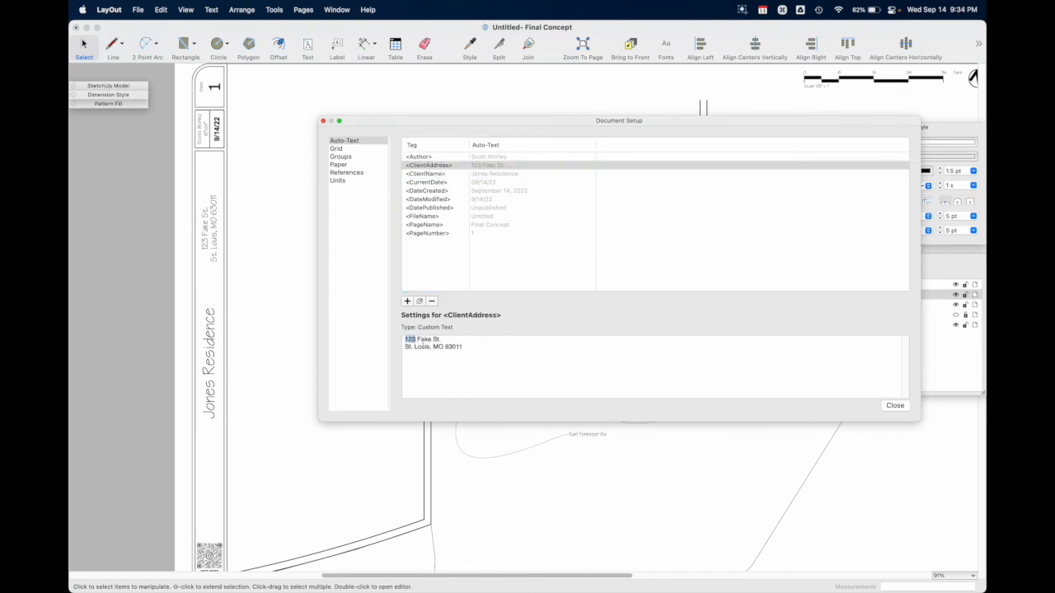
text(635)
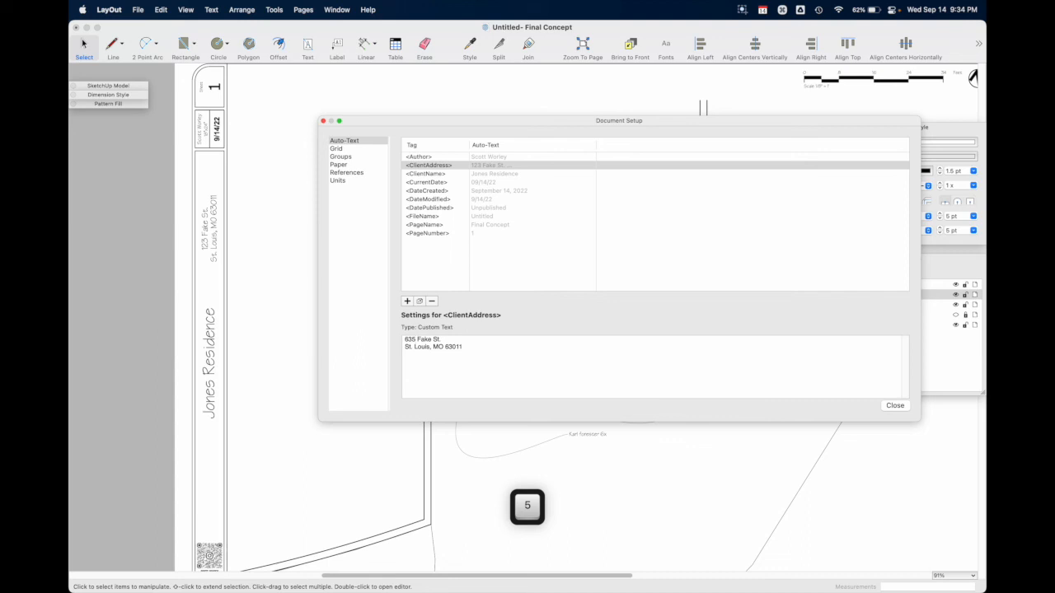
click(485, 348)
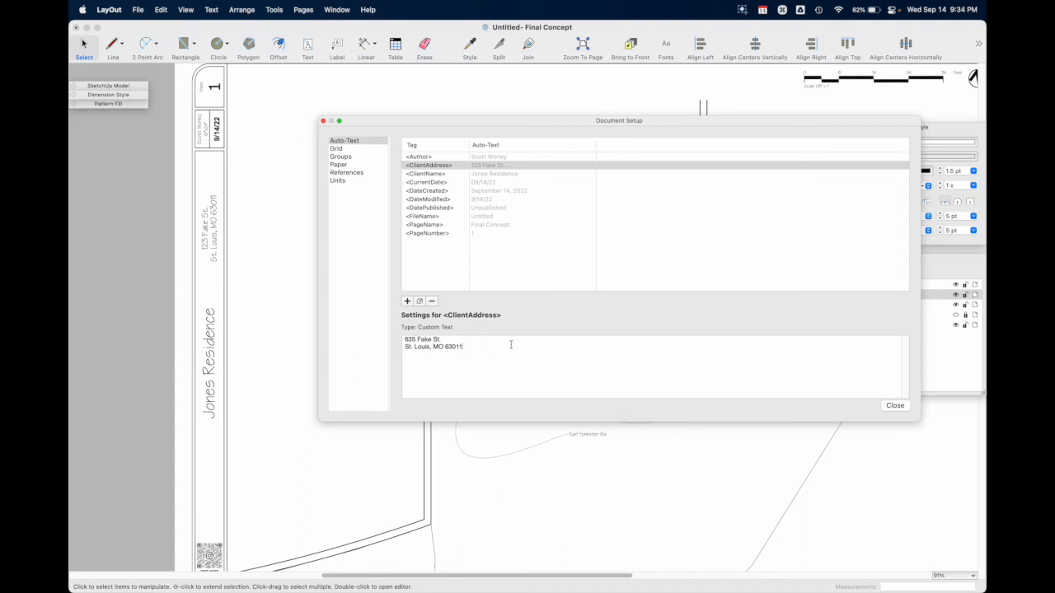
click(895, 406)
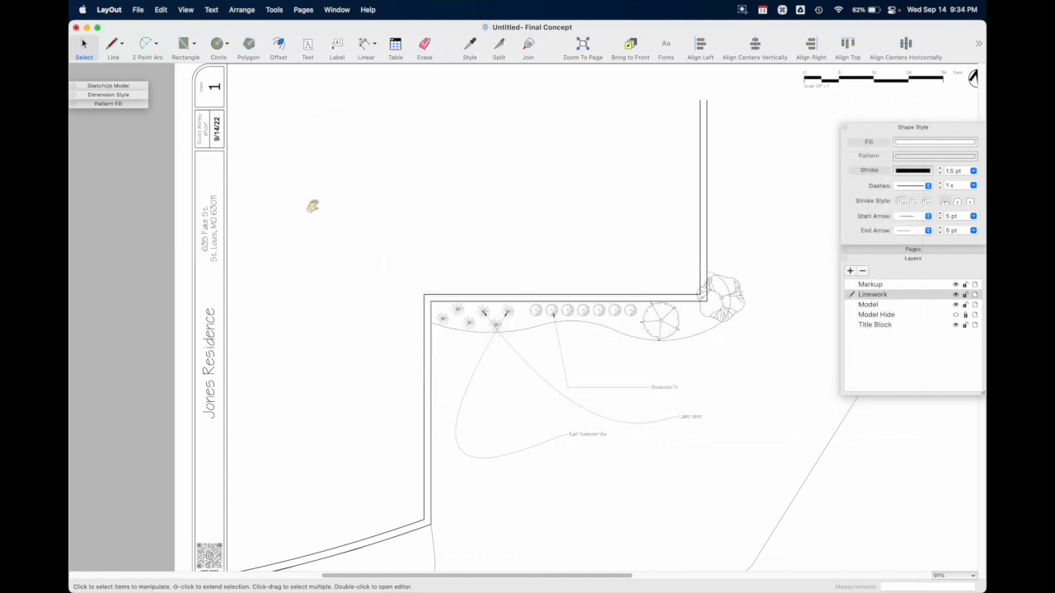
Select the author text in the title block and open the auto-text customization settings
scroll(305, 207, up, 3)
scroll(306, 207, left, 3)
scroll(272, 189, up, 5)
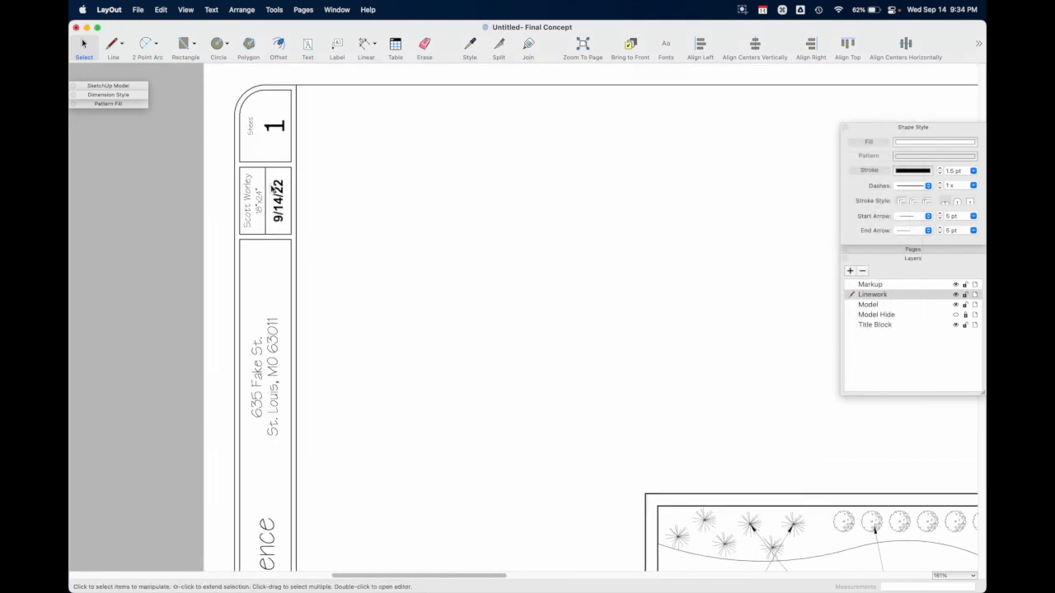
scroll(275, 192, up, 3)
click(240, 198)
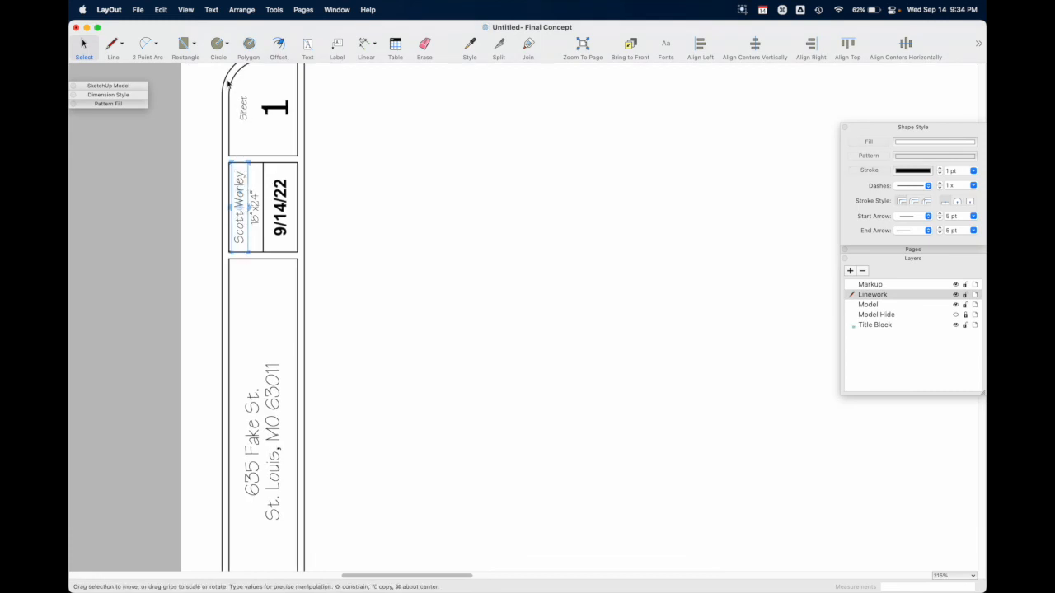
click(238, 10)
mouse_move(216, 11)
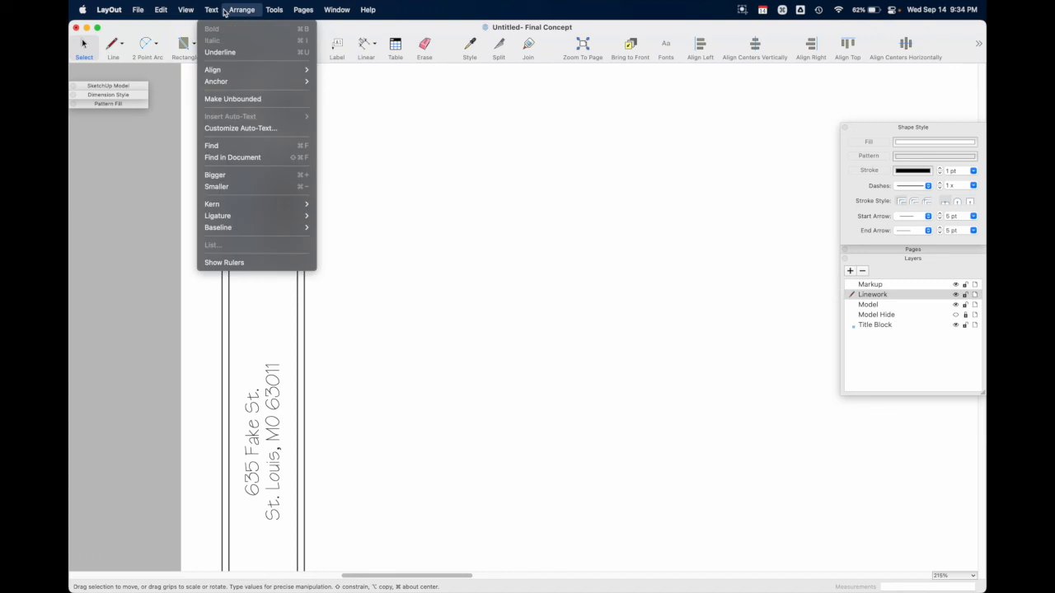
click(260, 129)
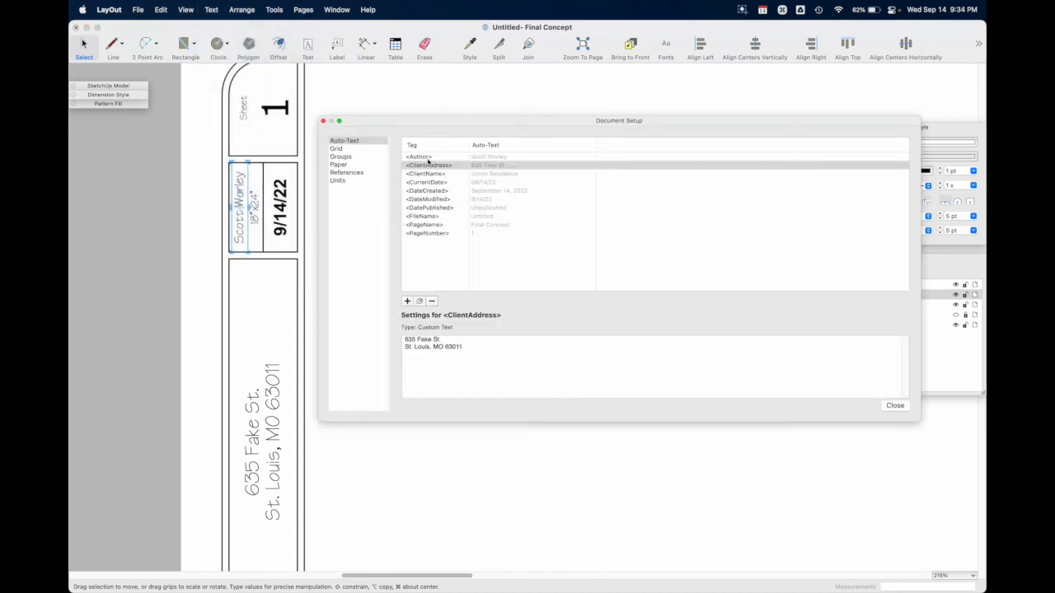
Replace the author's surname in the <Author> auto-text and bring up the <PageName> tag's settings
click(428, 157)
double_click(428, 340)
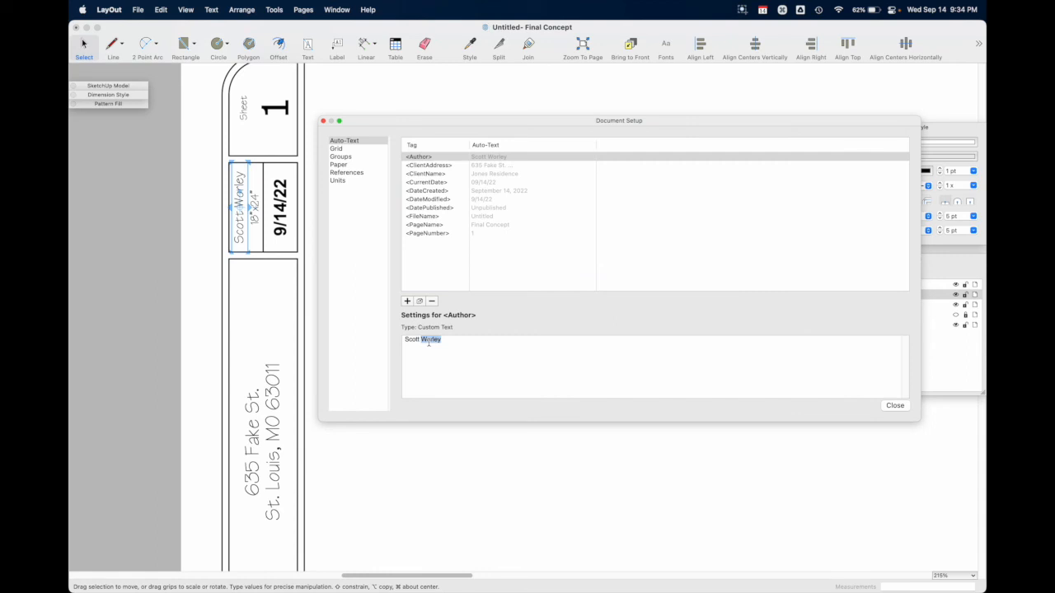
text(jones)
click(515, 262)
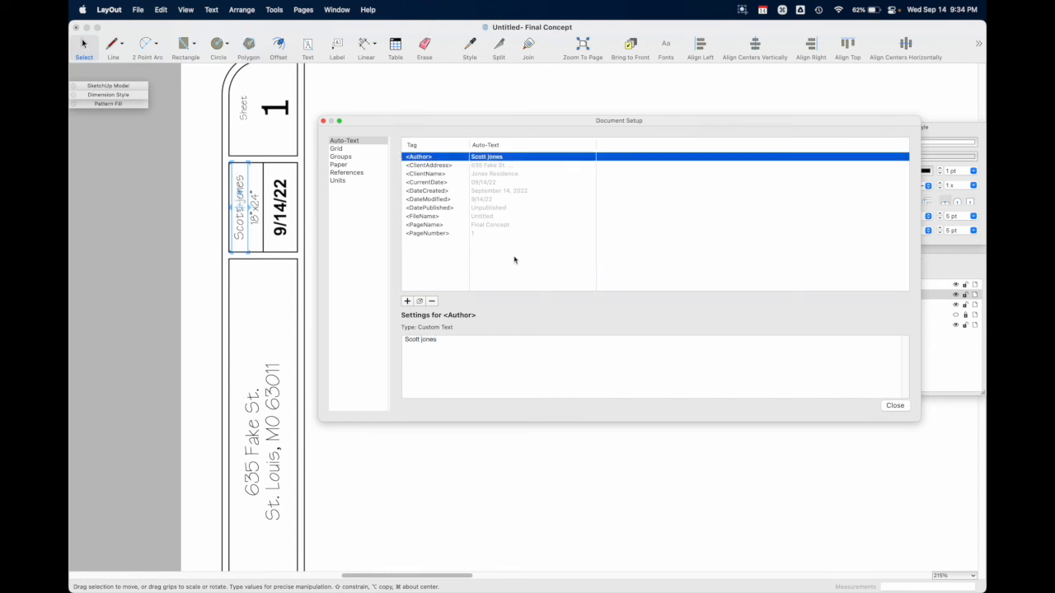
click(453, 226)
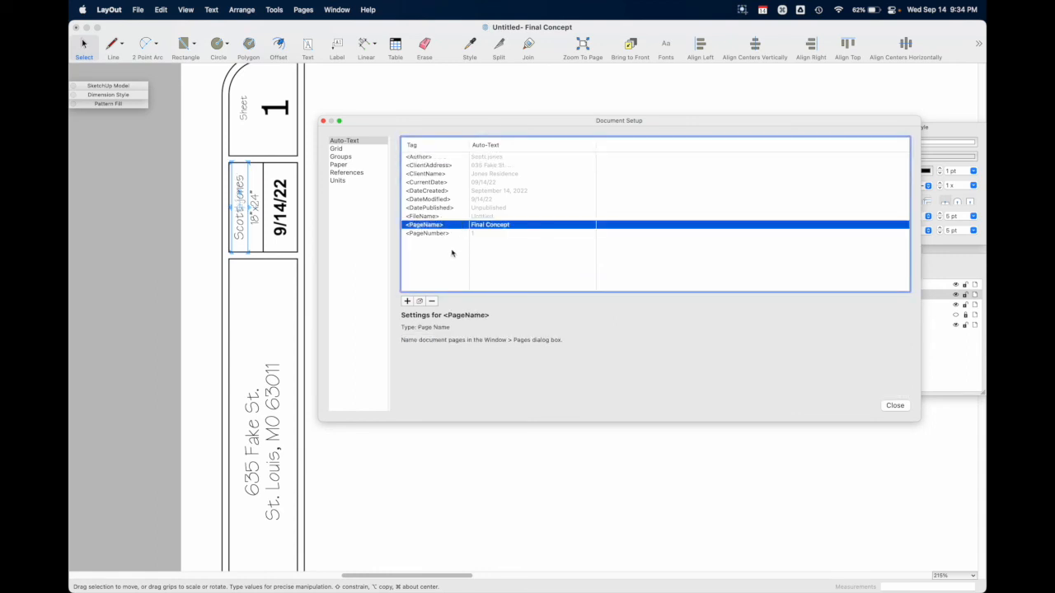
Bring up the <PageNumber> auto-text settings, check the start page choices, and move the setup window away from the title block
click(445, 234)
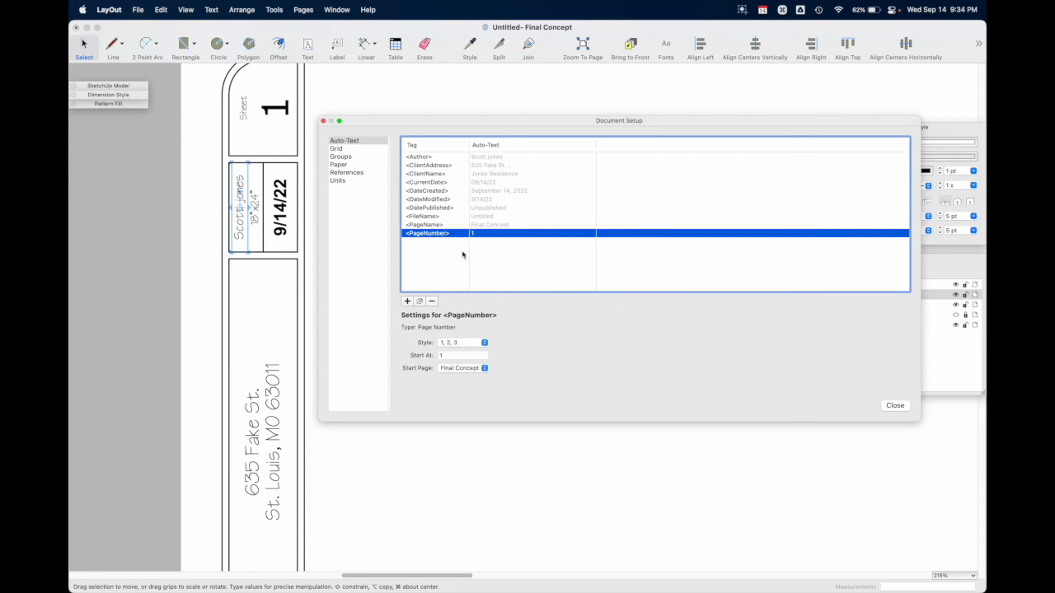
click(484, 369)
click(525, 365)
drag(394, 124, 496, 120)
scroll(281, 123, down, 5)
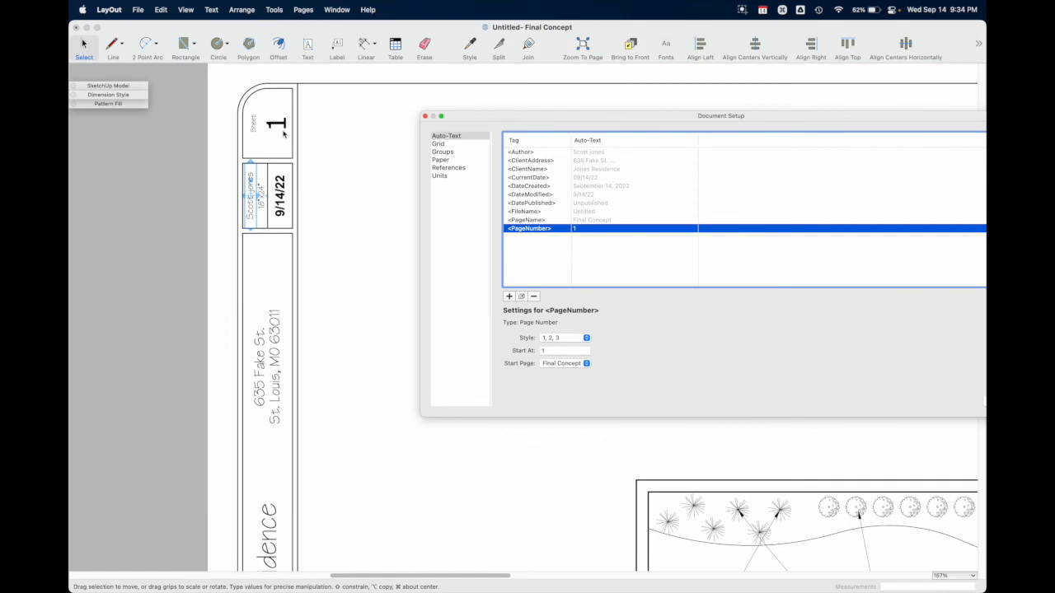
Examine the title block from the sheet number and date text down to the QR code and company logo
click(195, 205)
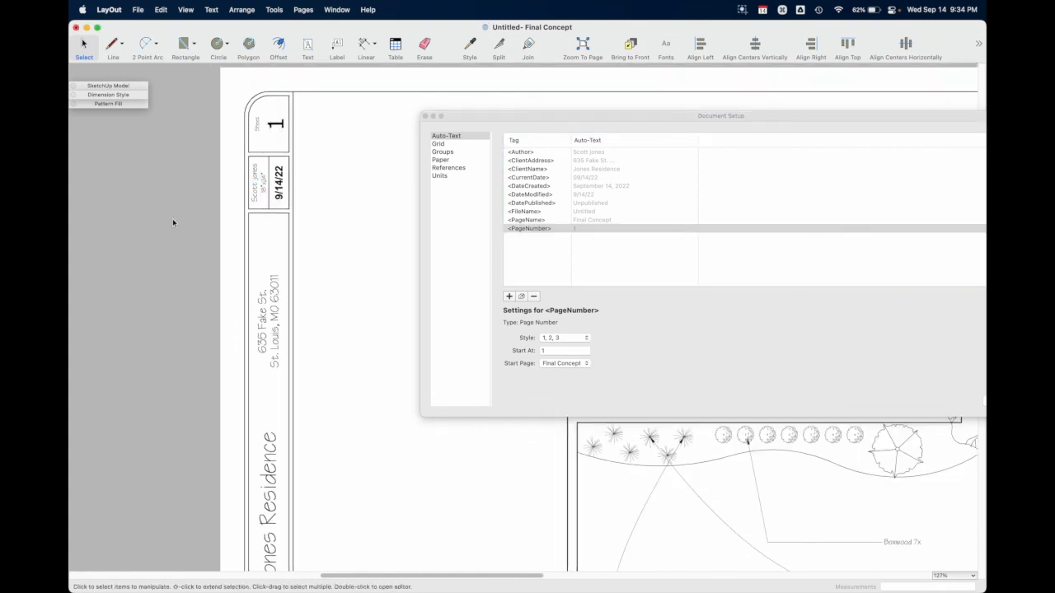
scroll(200, 219, down, 6)
scroll(240, 195, up, 8)
click(254, 247)
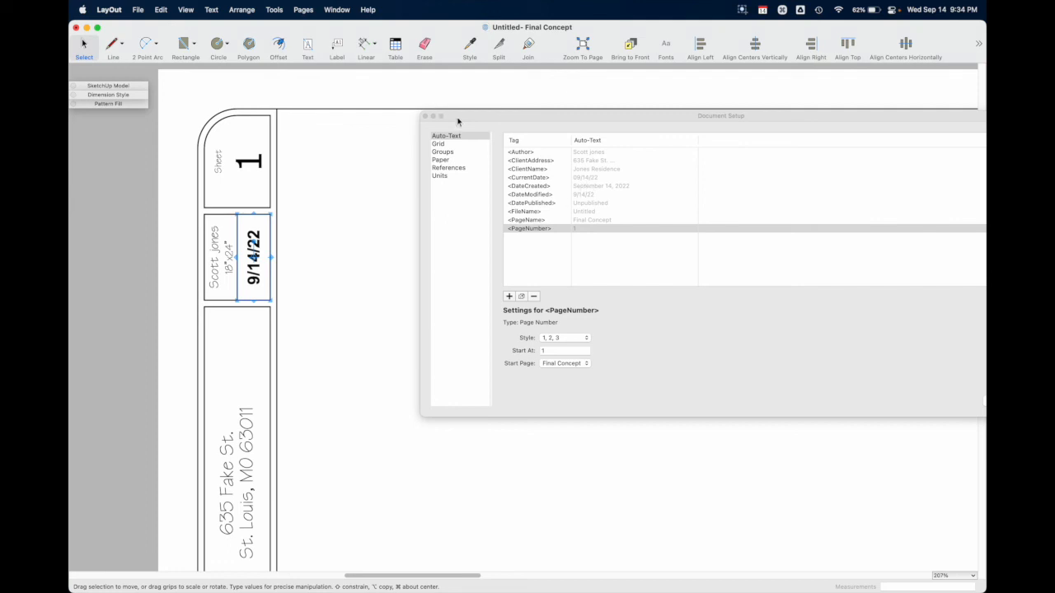
drag(459, 118, 368, 107)
scroll(106, 267, down, 3)
scroll(105, 268, down, 6)
scroll(360, 419, up, 6)
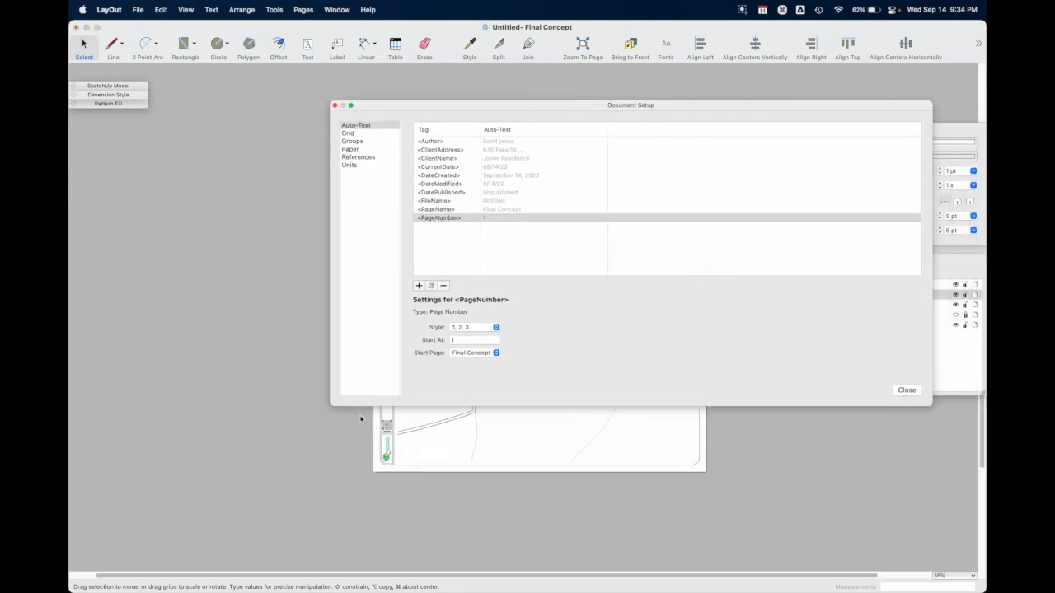
middle_drag(460, 445, 330, 456)
scroll(228, 459, down, 4)
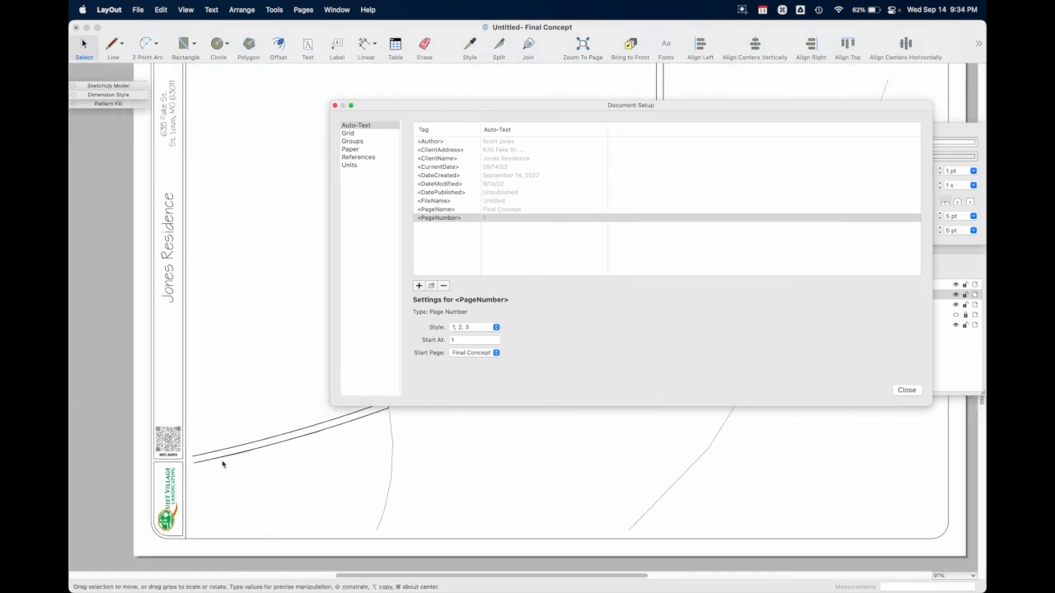
Close the document setup and show the whole Final Concept sheet
click(907, 391)
scroll(528, 362, down, 2)
scroll(534, 363, down, 3)
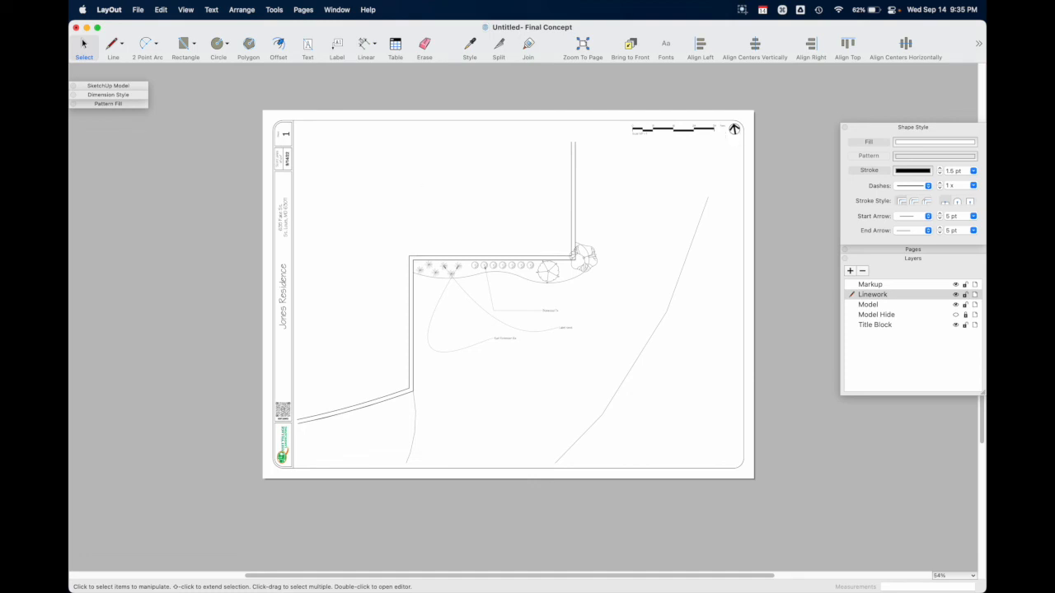
mouse_move(80, 182)
mouse_down()
mouse_move(325, 165)
mouse_move(228, 156)
mouse_up()
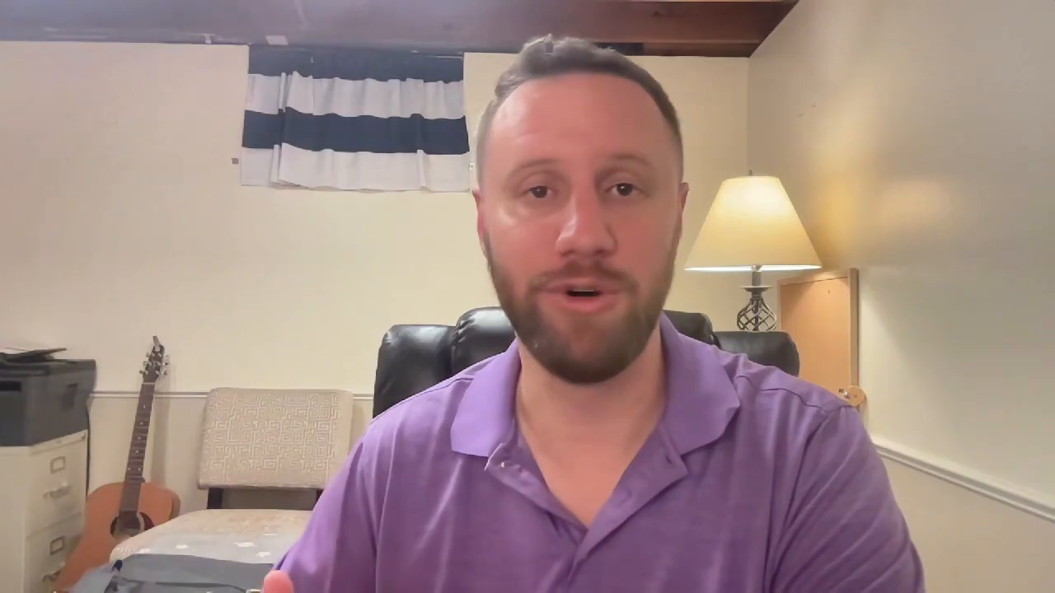